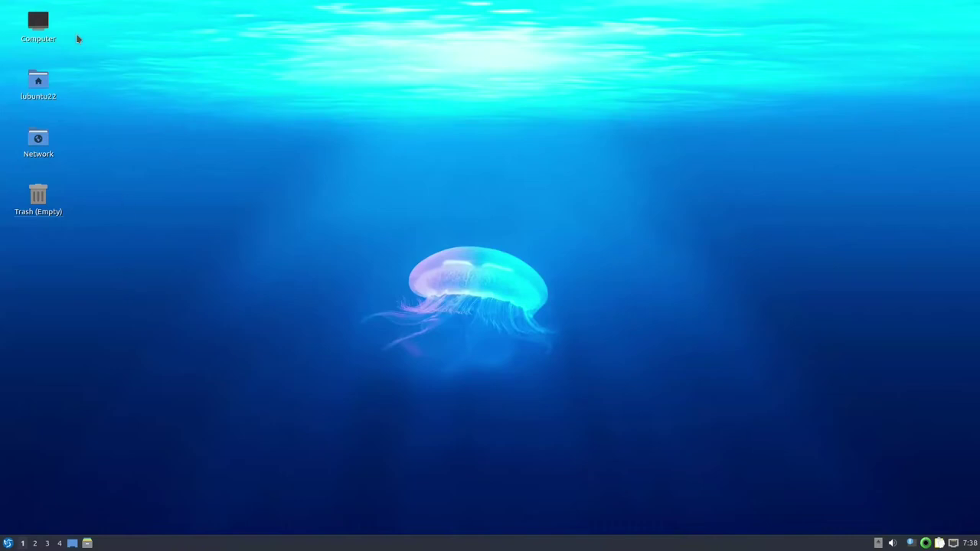
# - Start a new desktop launcher named Terminal that runs the command bash
pyautogui.rightClick(49, 279)
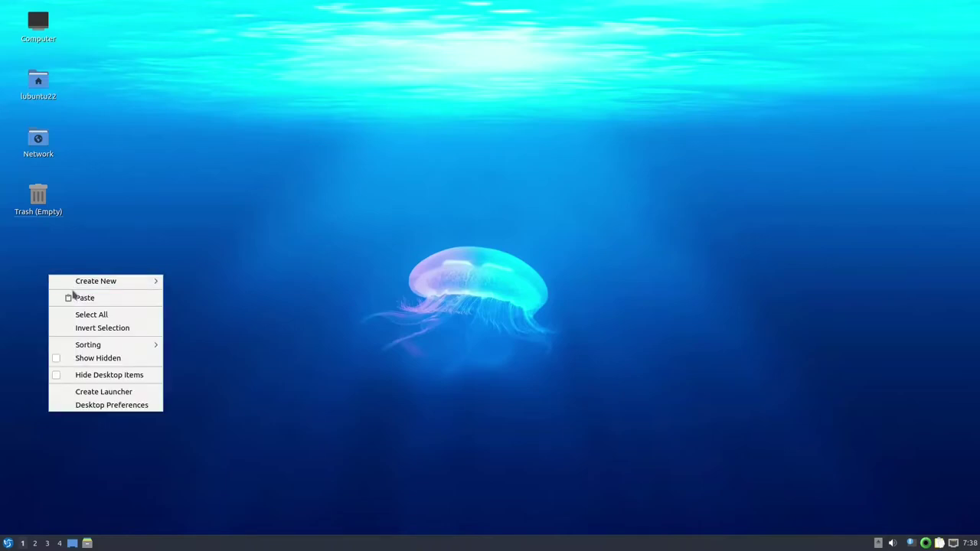
pyautogui.click(105, 394)
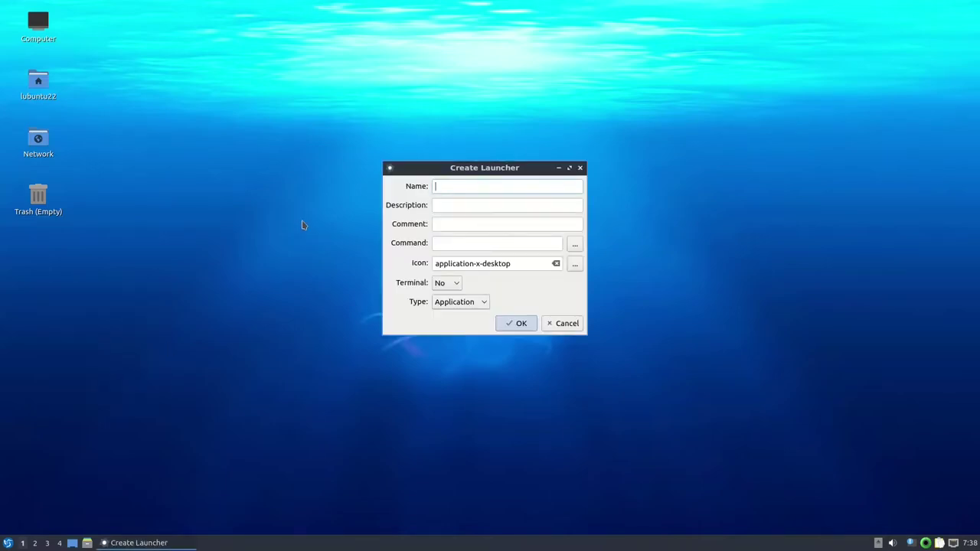
pyautogui.write('Termian')
pyautogui.press('BackSpace')
pyautogui.press('BackSpace')
pyautogui.write('nal')
pyautogui.press('Tab')
pyautogui.press('Tab')
pyautogui.press('Tab')
pyautogui.write('bash')
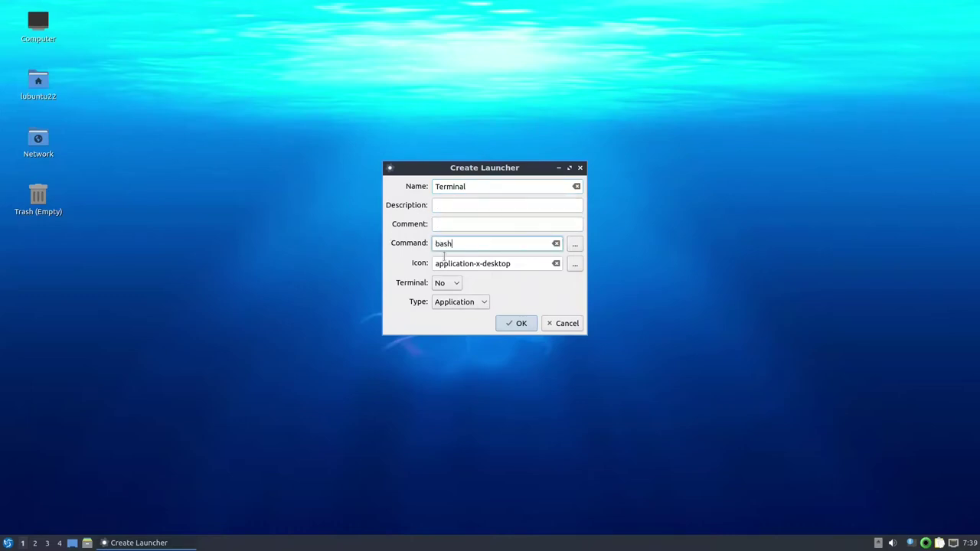
# - Set the launcher's icon to terminal, make it run in a terminal, and create it
pyautogui.click(499, 264)
pyautogui.moveTo(512, 263); pyautogui.dragTo(431, 263)
pyautogui.write('t')
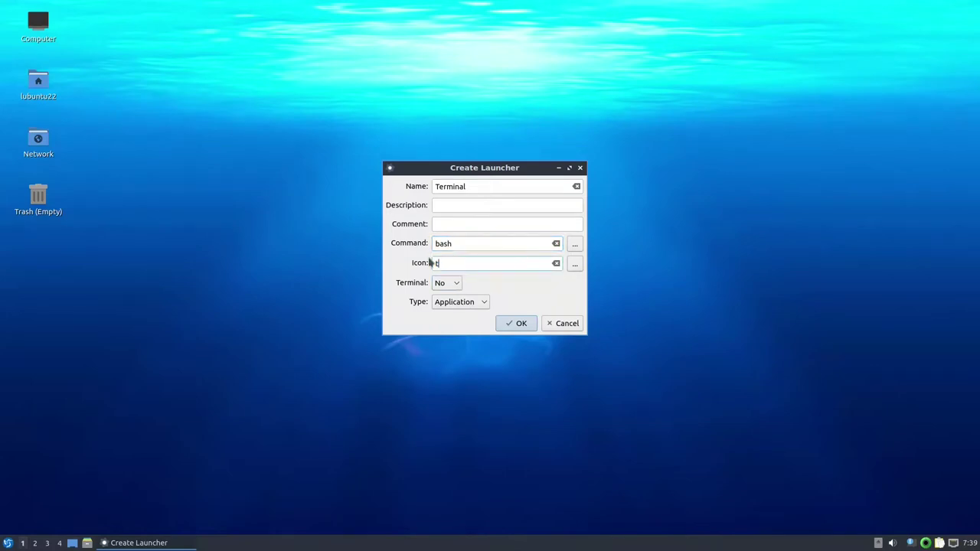
pyautogui.write('erminal')
pyautogui.click(457, 284)
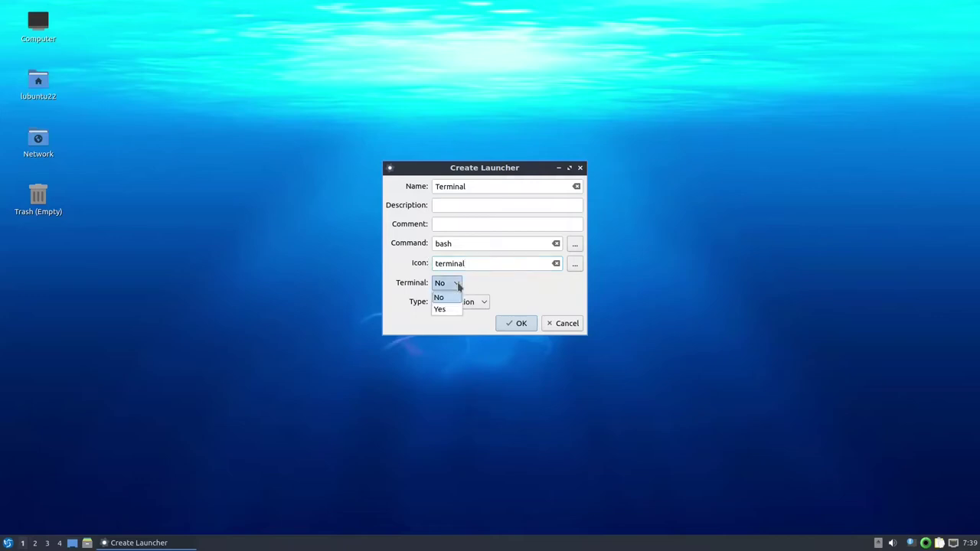
pyautogui.click(445, 310)
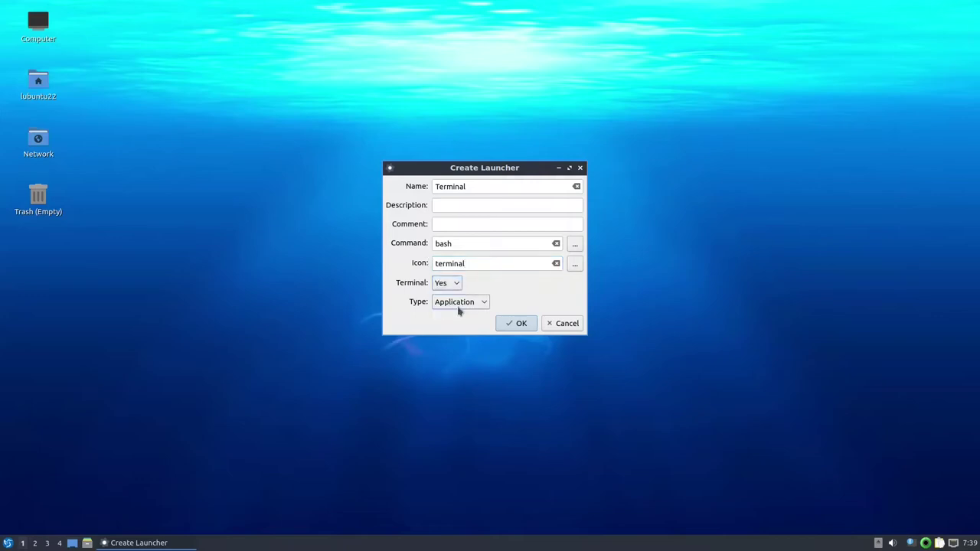
pyautogui.click(521, 324)
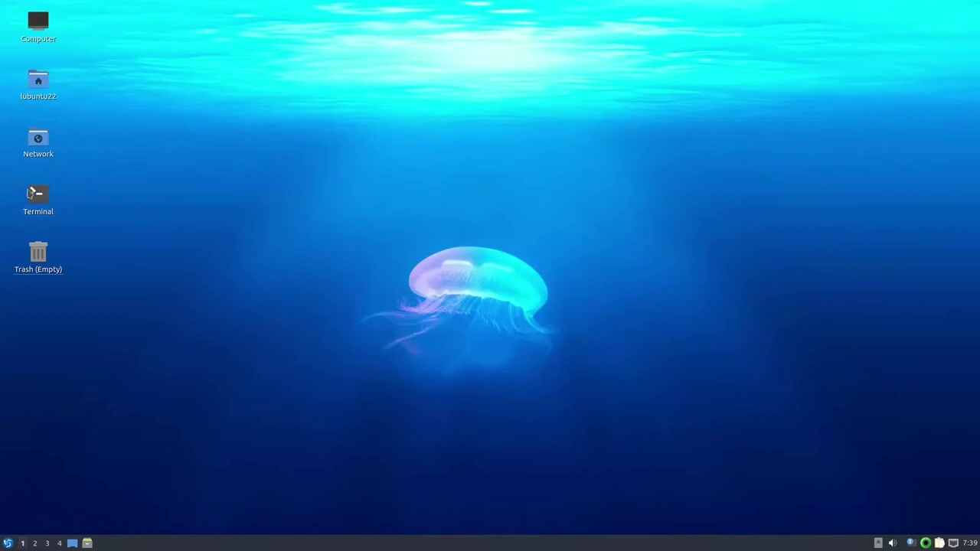
# - Test the new Terminal desktop launcher by opening it, and close the terminal window
pyautogui.click(39, 201)
pyautogui.doubleClick(39, 201)
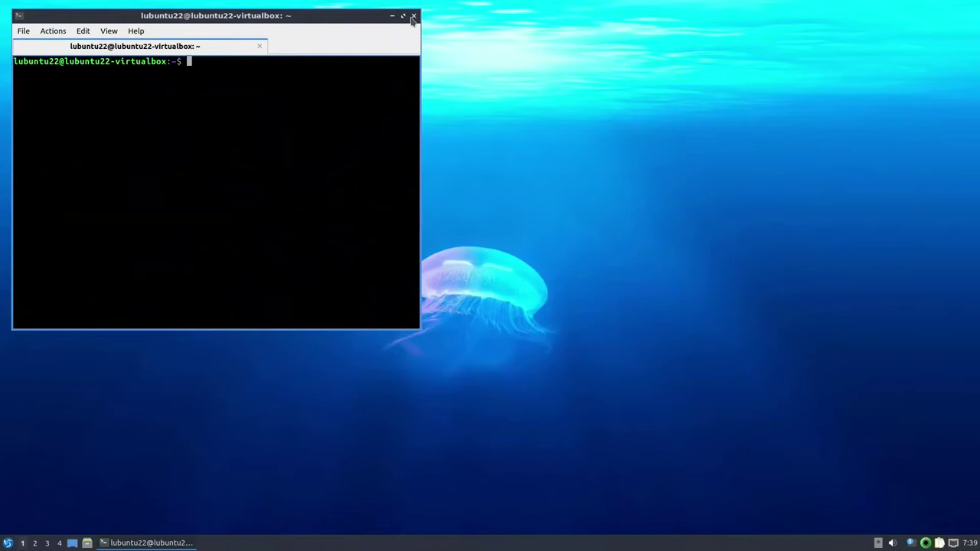
pyautogui.click(414, 16)
pyautogui.click(205, 175)
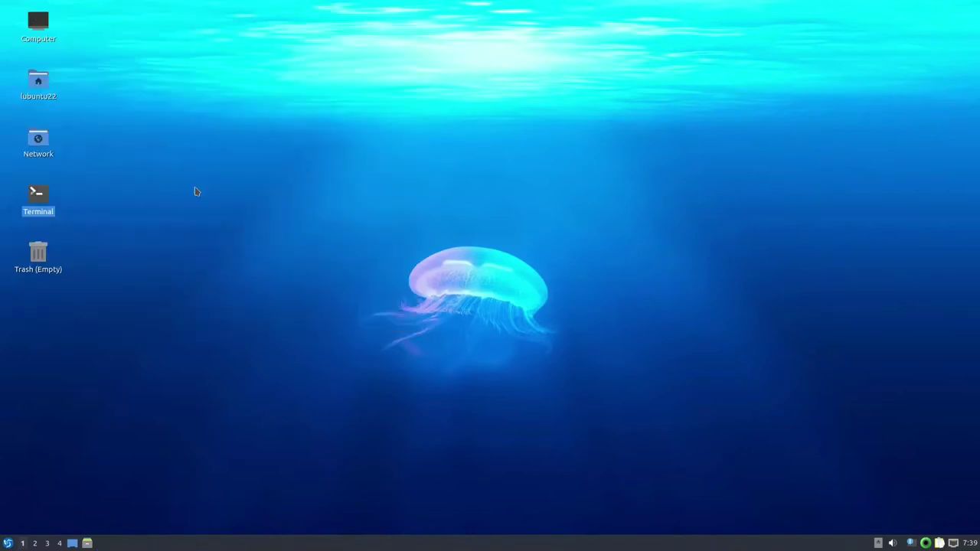
# - Add a desktop shortcut for QTerminal from the System Tools applications
pyautogui.click(8, 544)
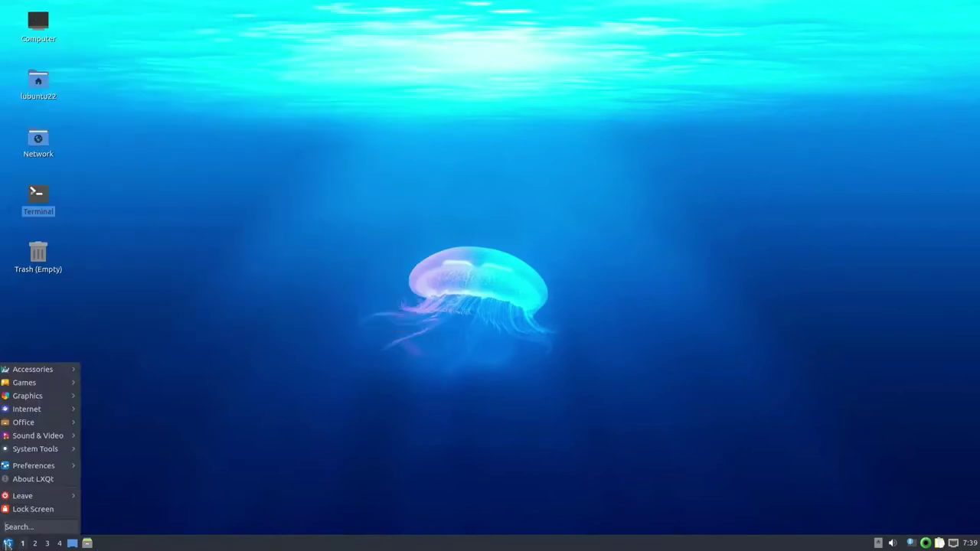
pyautogui.moveTo(47, 454)
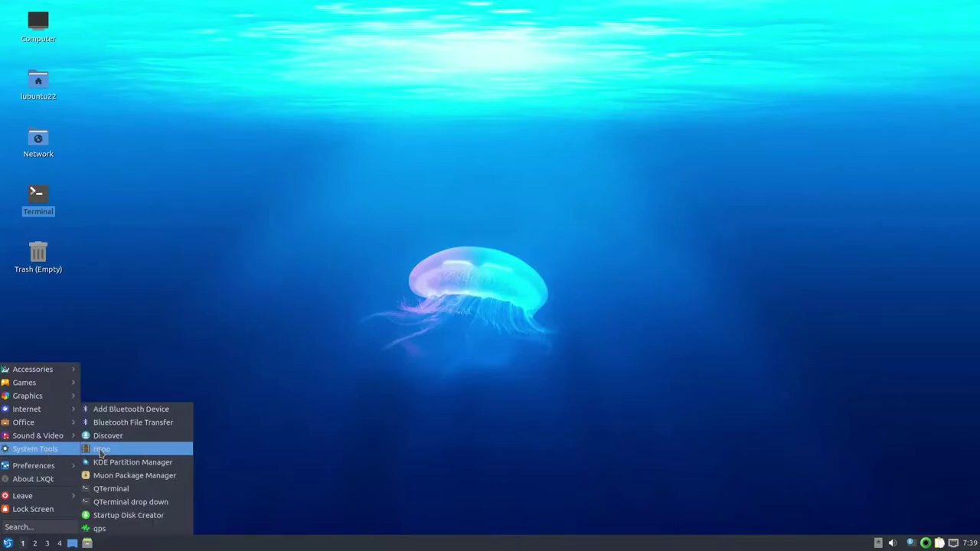
pyautogui.rightClick(141, 490)
pyautogui.click(169, 510)
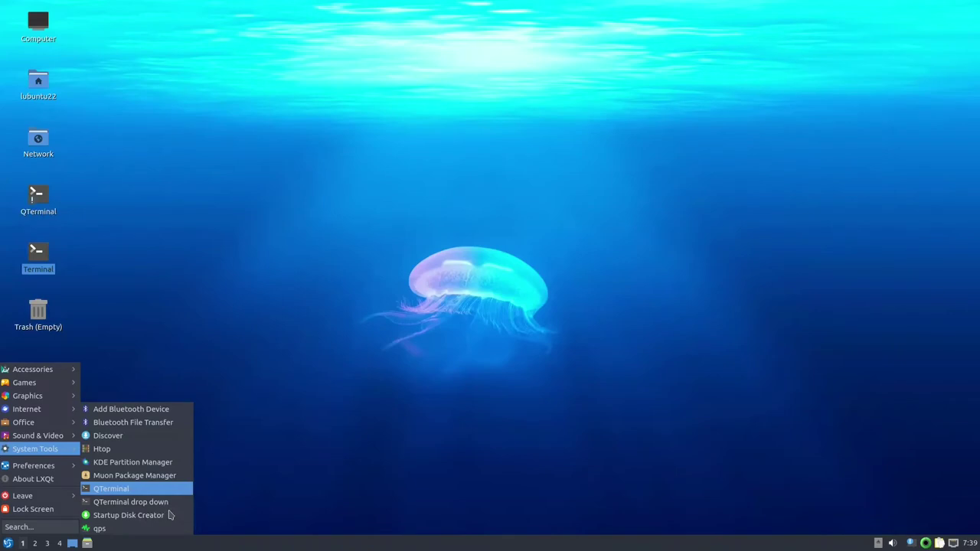
pyautogui.click(162, 333)
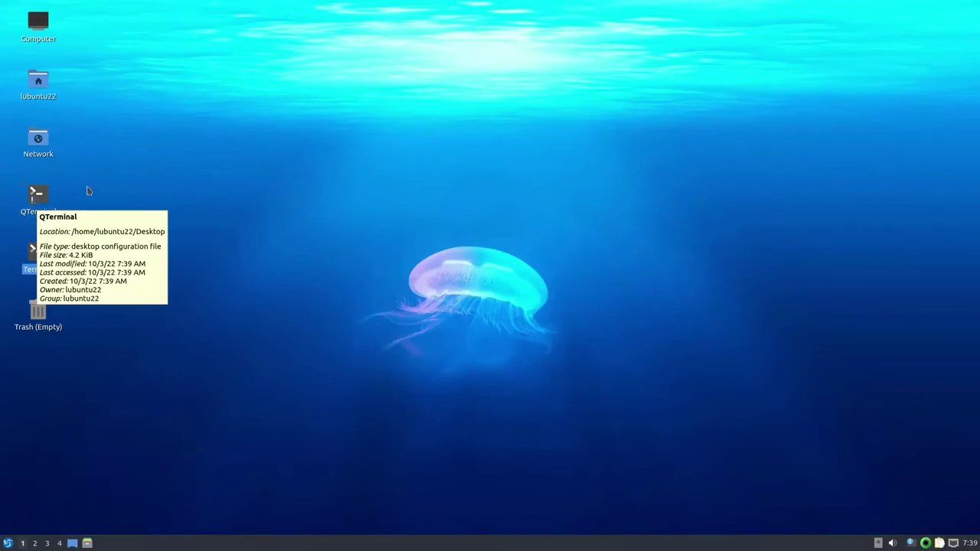
# - Mark the QTerminal desktop shortcut as a trusted executable and add it to the panel's quick launch area
pyautogui.rightClick(35, 199)
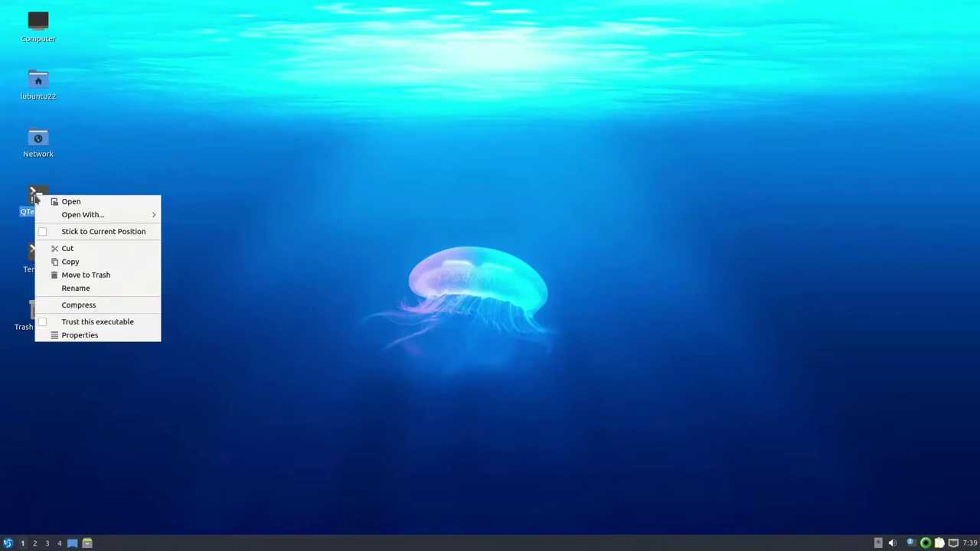
pyautogui.click(43, 322)
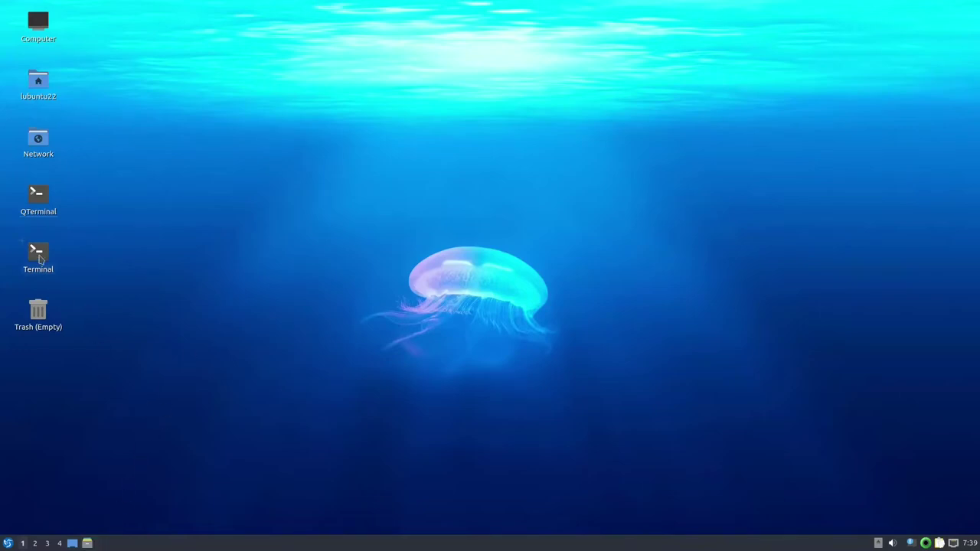
pyautogui.moveTo(37, 199); pyautogui.dragTo(92, 543)
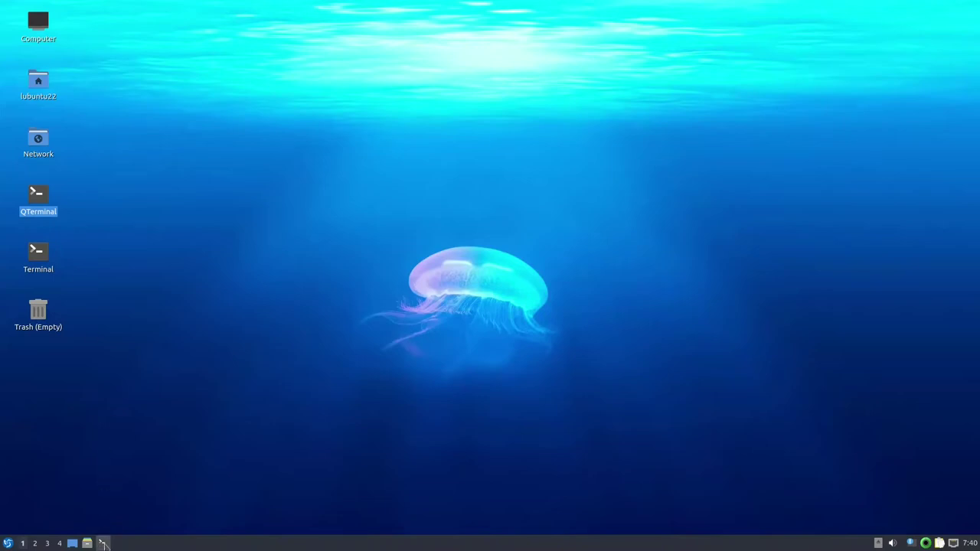
# - Open QTerminal from quick launch, move its window clear of the desktop icons, and check disk usage with df
pyautogui.click(103, 544)
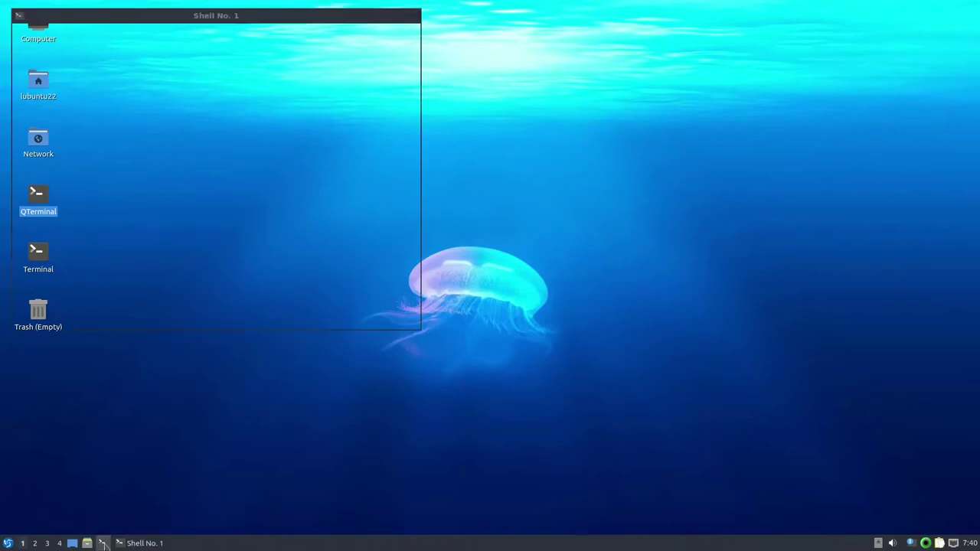
pyautogui.moveTo(229, 21); pyautogui.dragTo(353, 48)
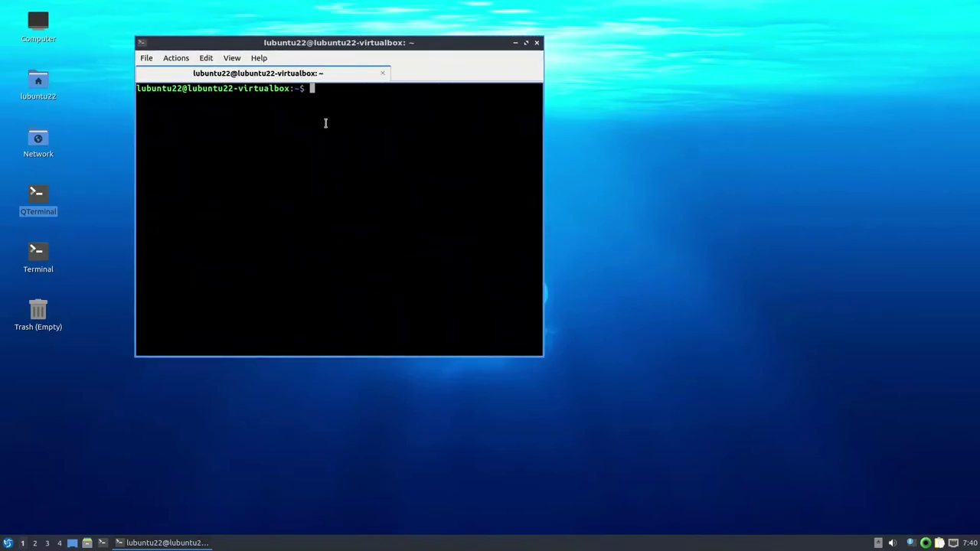
pyautogui.write('df')
pyautogui.press('Return')
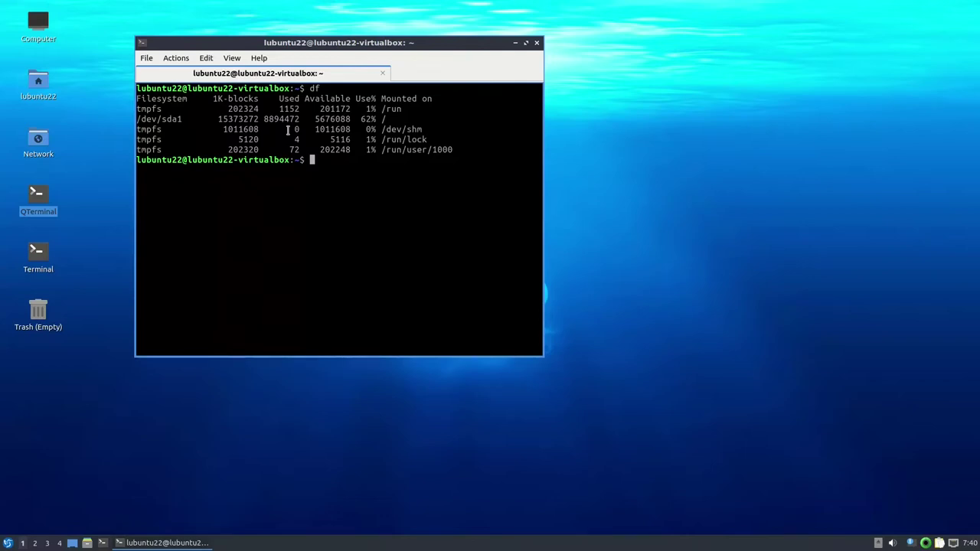
# - Clear the package cache by running sudo apt clean, entering the account password
pyautogui.write('sudo apt clean')
pyautogui.press('Return')
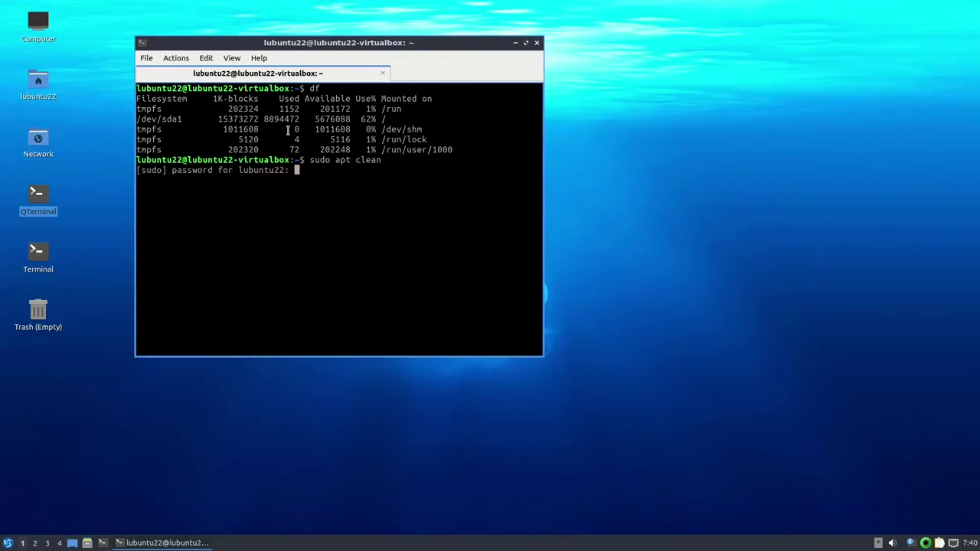
pyautogui.press('Return')
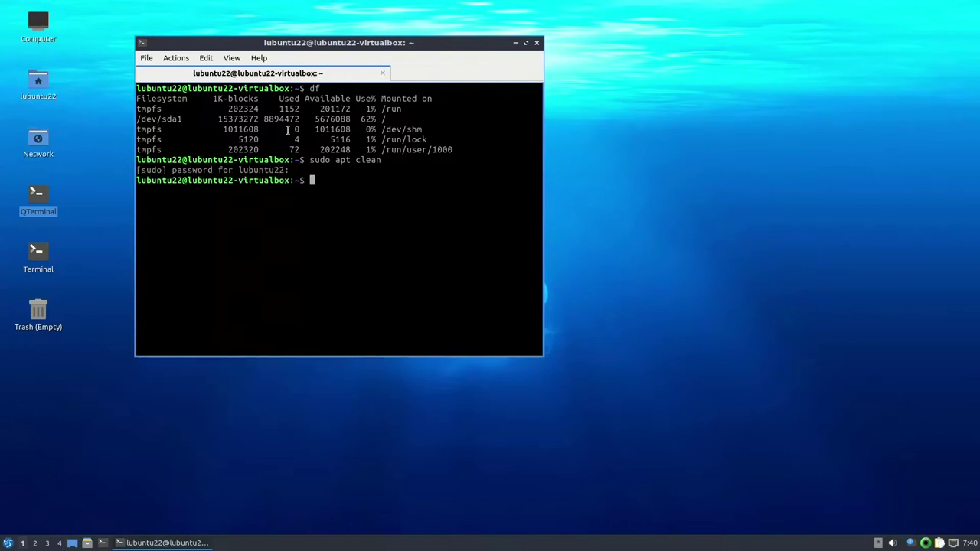
# - Run df again to compare disk usage after the cleanup, and exit the terminal
pyautogui.write('df')
pyautogui.press('Return')
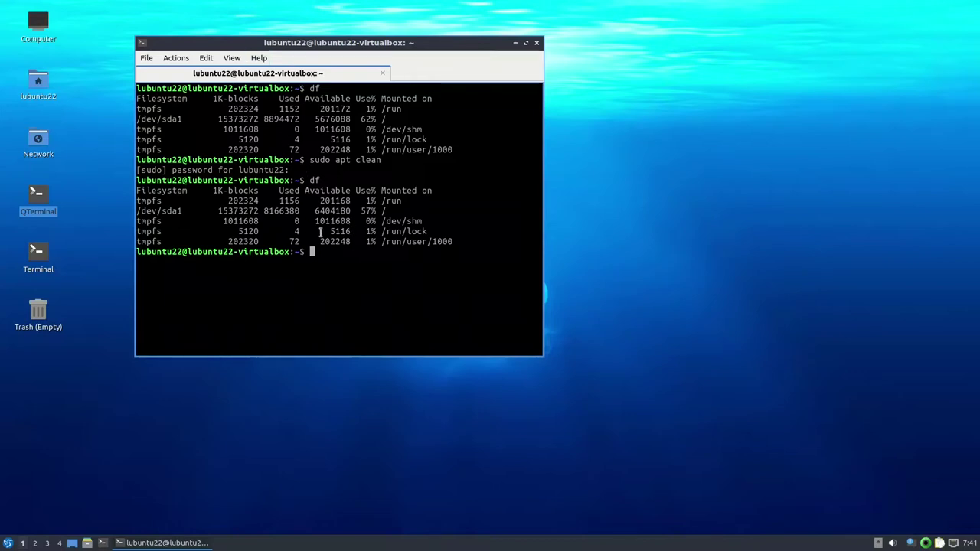
pyautogui.click(537, 44)
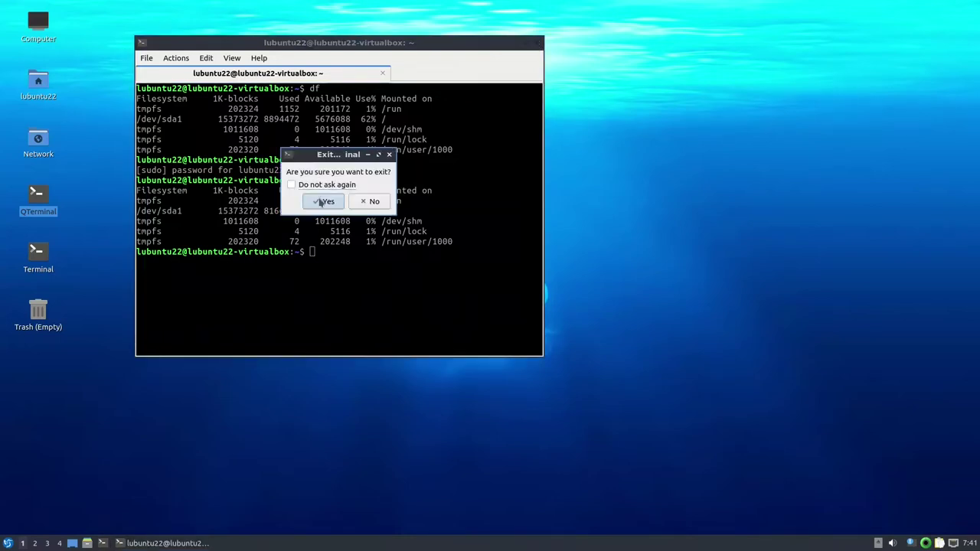
pyautogui.click(320, 202)
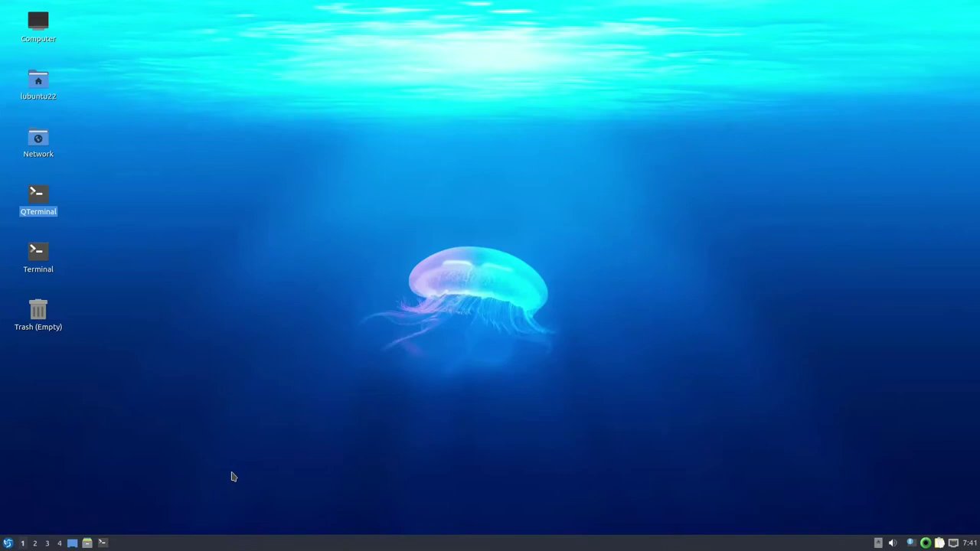
# - View the LXQt version in the About LXQt information and close it
pyautogui.click(8, 544)
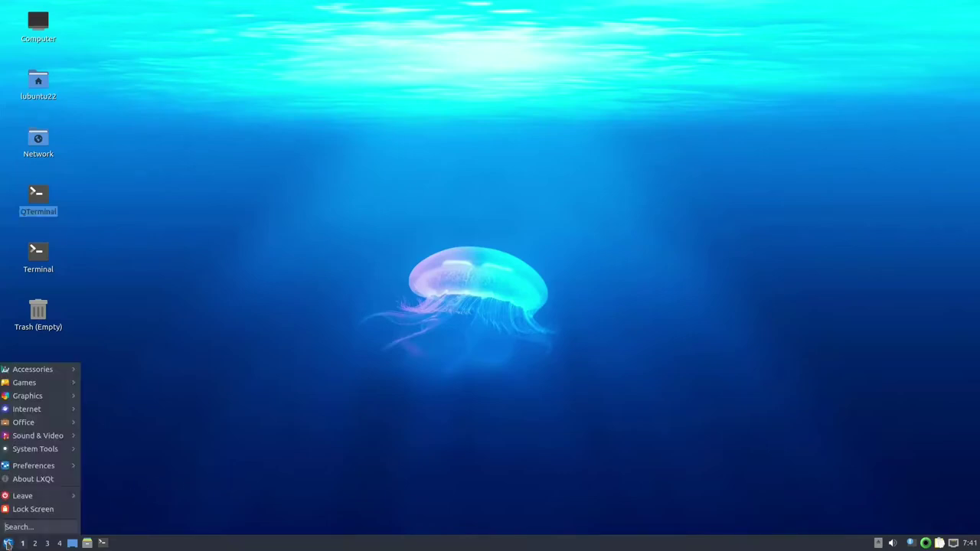
pyautogui.click(21, 480)
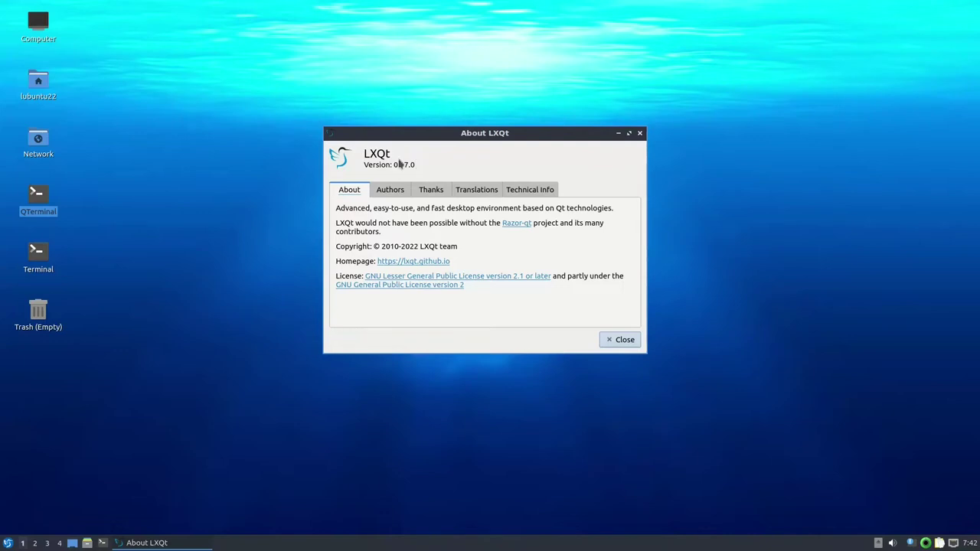
pyautogui.click(640, 134)
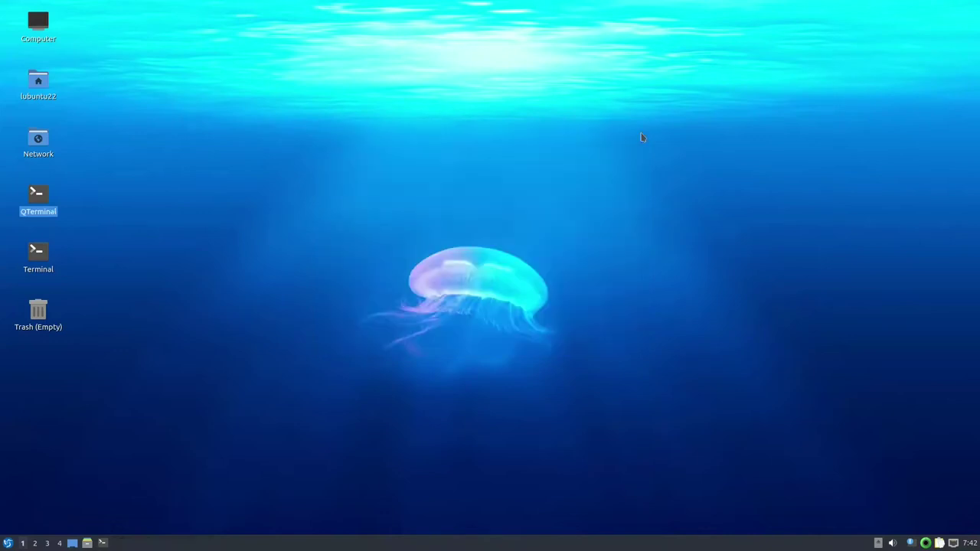
# - Examine the panel's settings, its current widgets and the list of plugins available to add, and close the panel configuration
pyautogui.rightClick(393, 545)
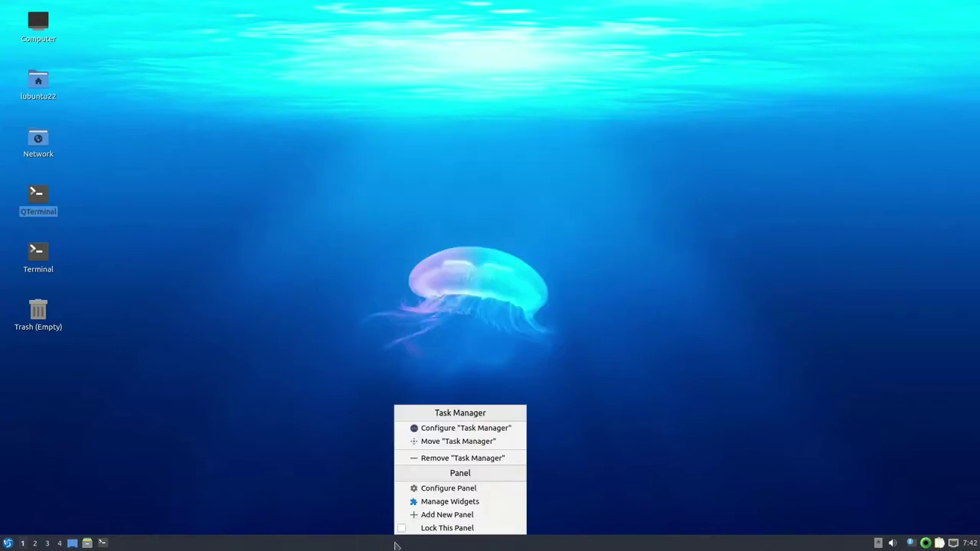
pyautogui.click(443, 488)
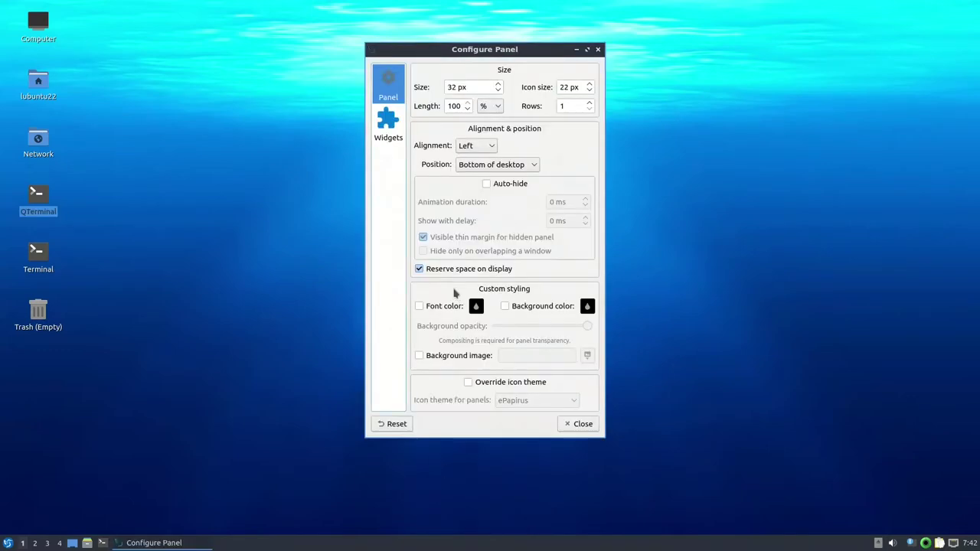
pyautogui.click(388, 118)
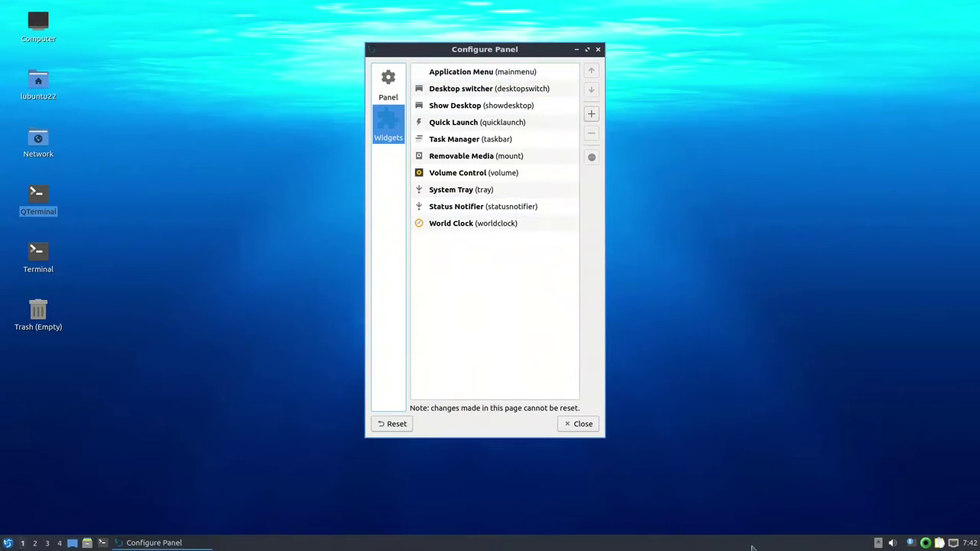
pyautogui.click(591, 114)
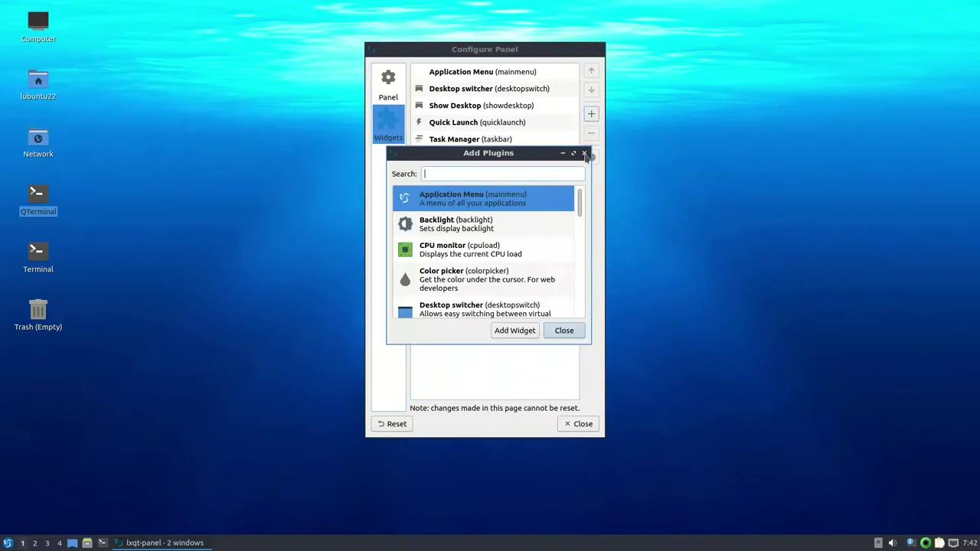
pyautogui.scroll(-2, 580, 214)
pyautogui.moveTo(580, 215); pyautogui.dragTo(584, 306)
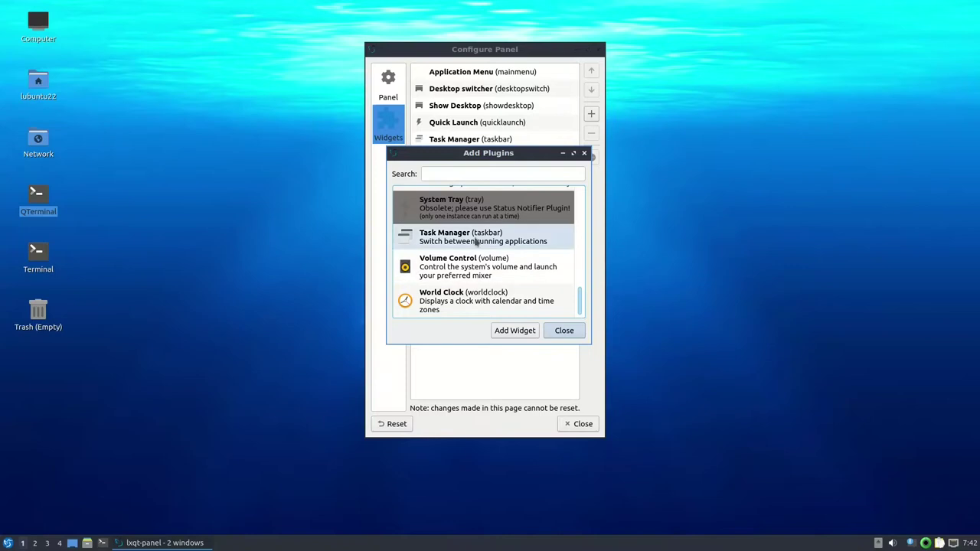
pyautogui.scroll(10, 463, 264)
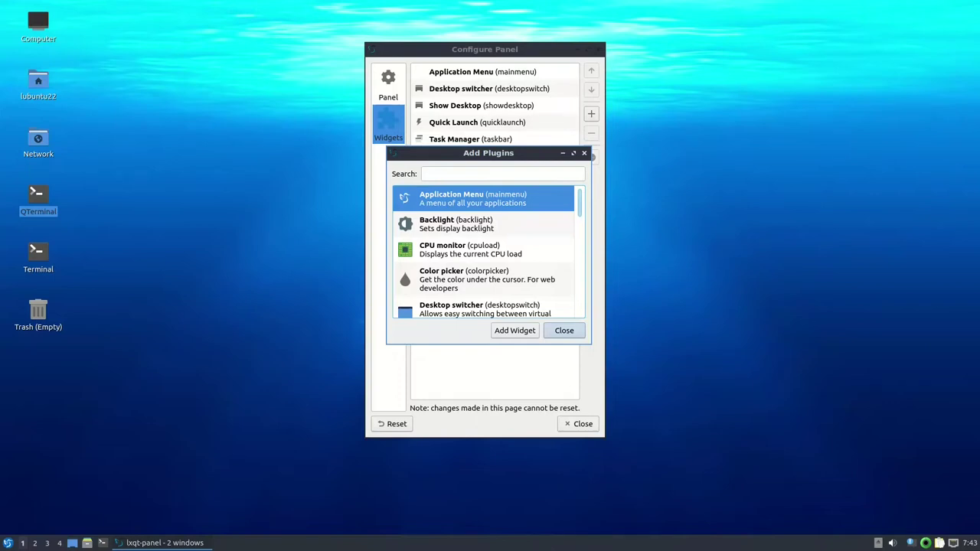
pyautogui.click(563, 331)
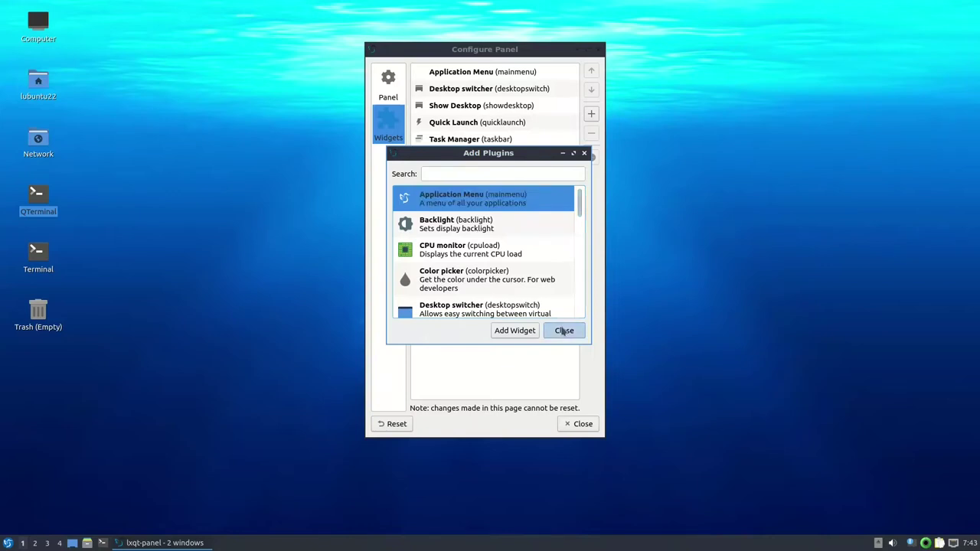
pyautogui.click(580, 424)
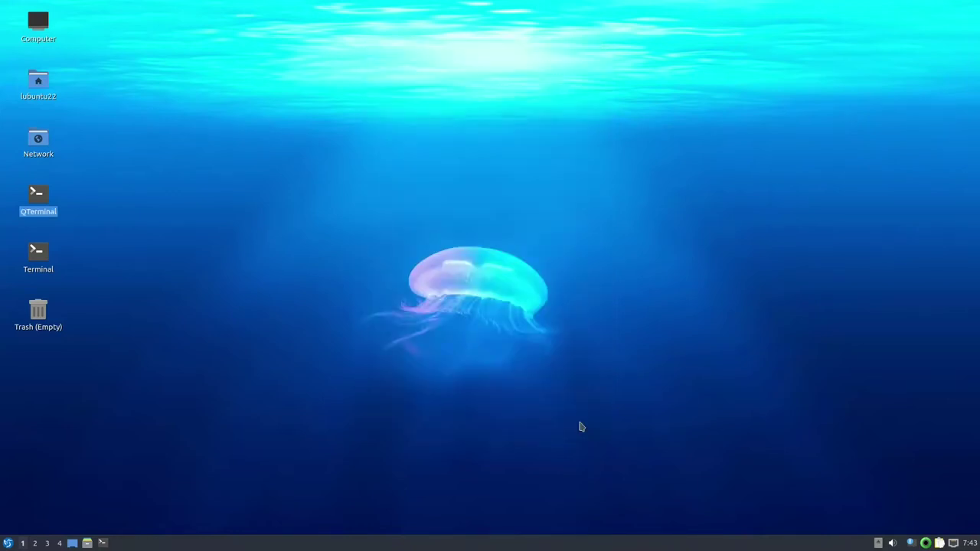
# - Add the ppa:lubuntu-dev/backports repository with sudo add-apt-repository in a new terminal, entering the account password and accepting the addition
pyautogui.click(104, 543)
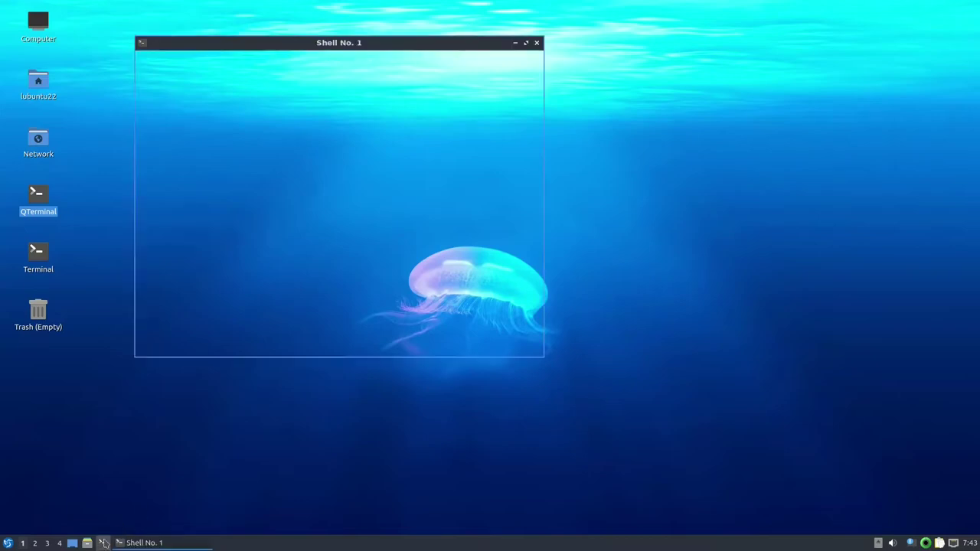
pyautogui.moveTo(339, 43); pyautogui.dragTo(433, 133)
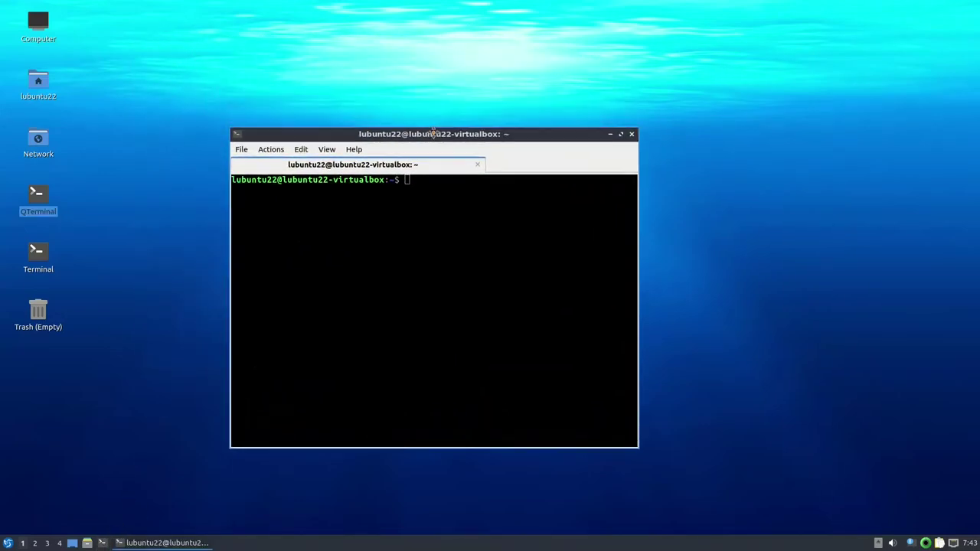
pyautogui.moveTo(433, 133); pyautogui.dragTo(441, 141)
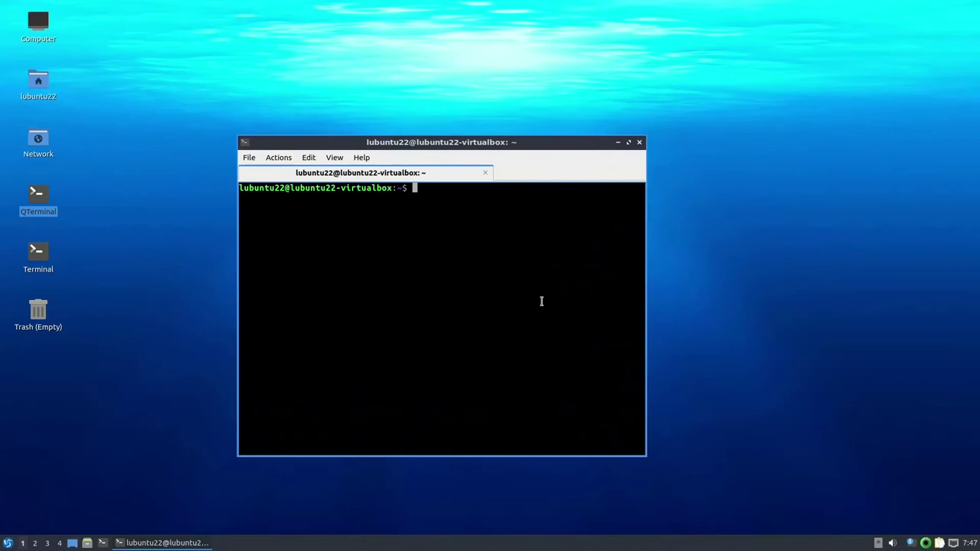
pyautogui.write('sudo add-apt-repository ppa:lubuntu-dev/backports')
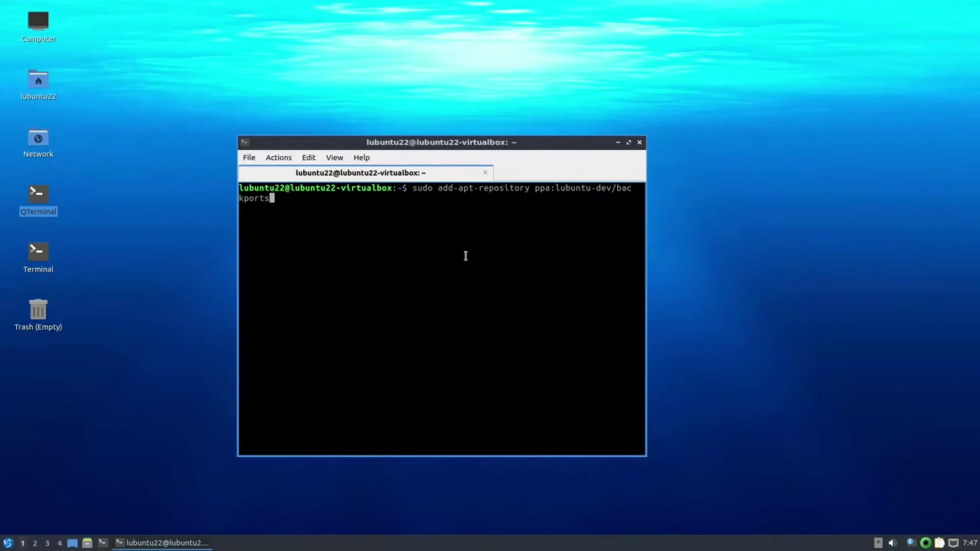
pyautogui.press('Return')
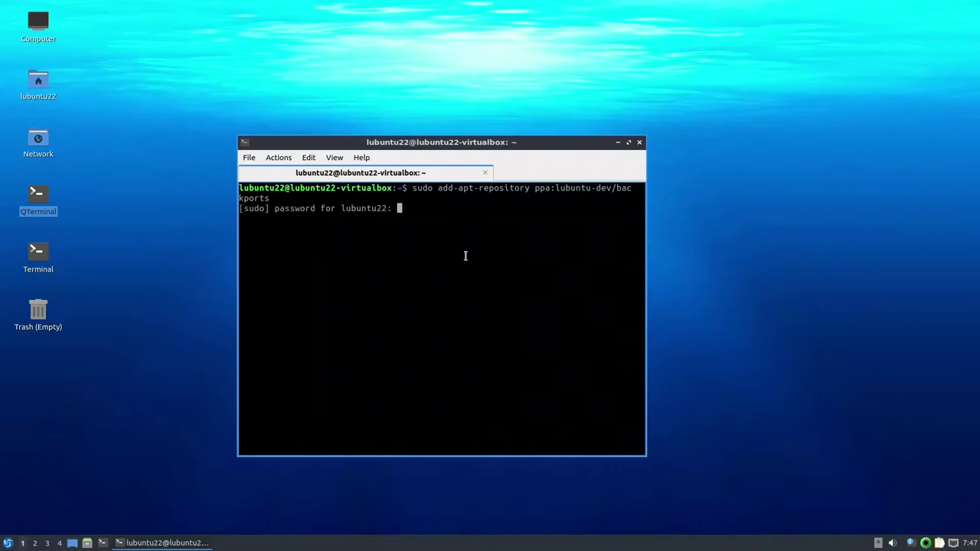
pyautogui.press('Return')
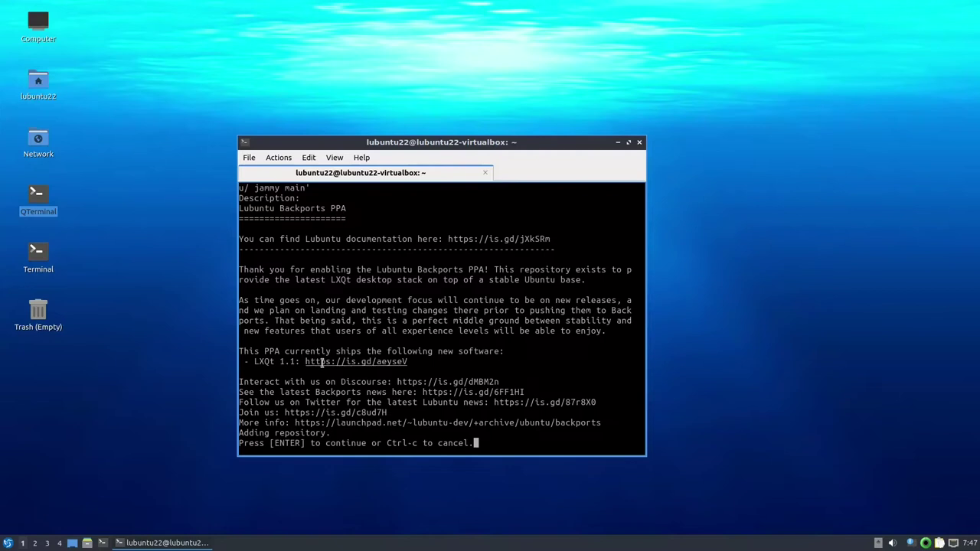
pyautogui.press('Return')
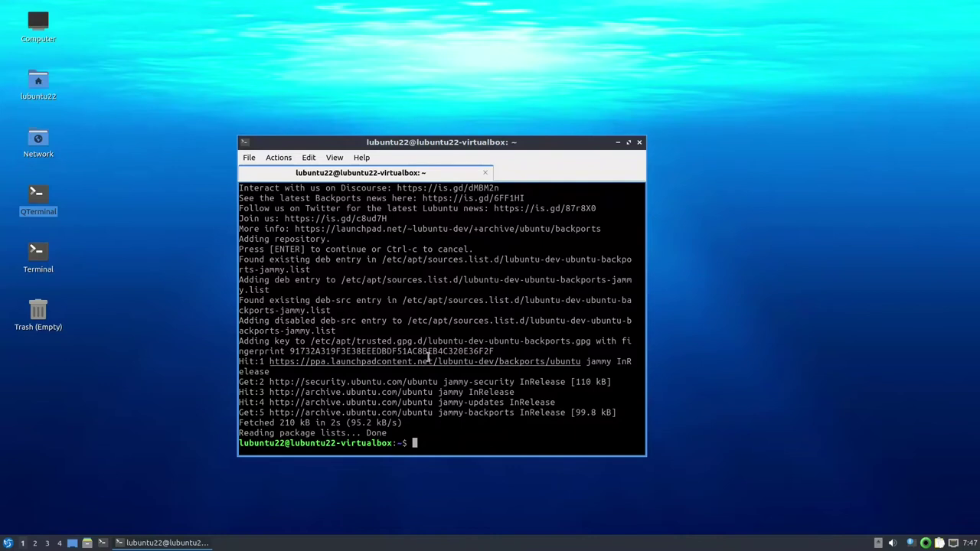
# - Upgrade the installed packages with the upgrade command from the terminal history, answering y to continue
pyautogui.write('sud')
pyautogui.press('Up')
pyautogui.press('Up')
pyautogui.press('Return')
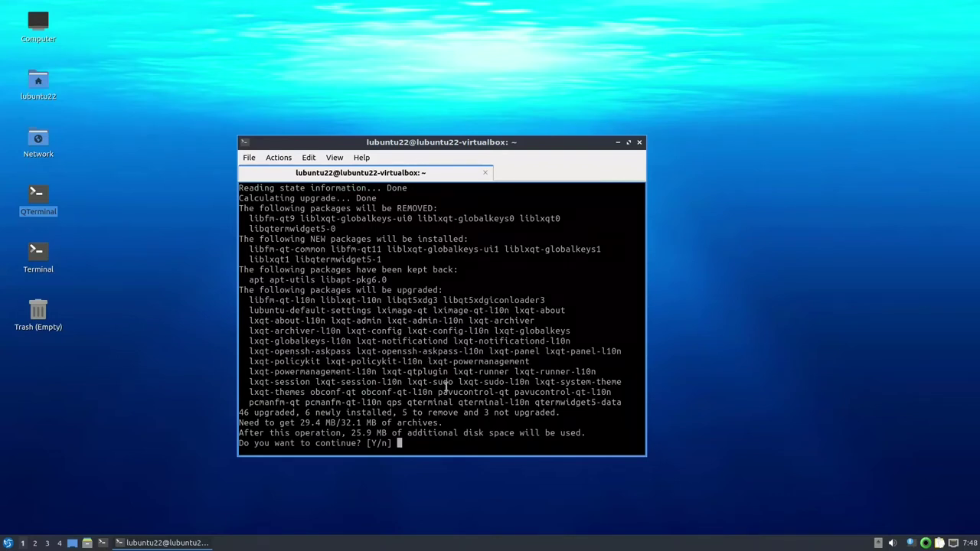
pyautogui.write('y')
pyautogui.press('Return')
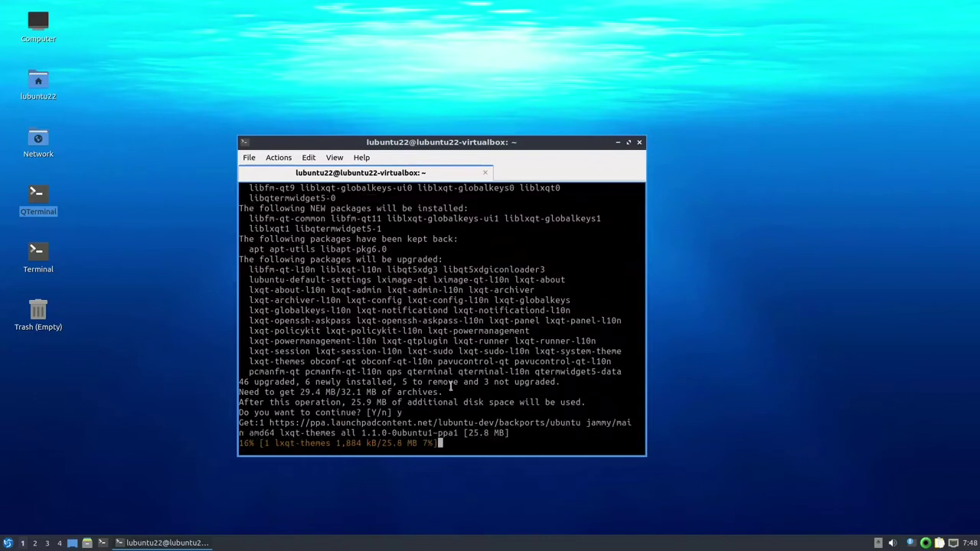
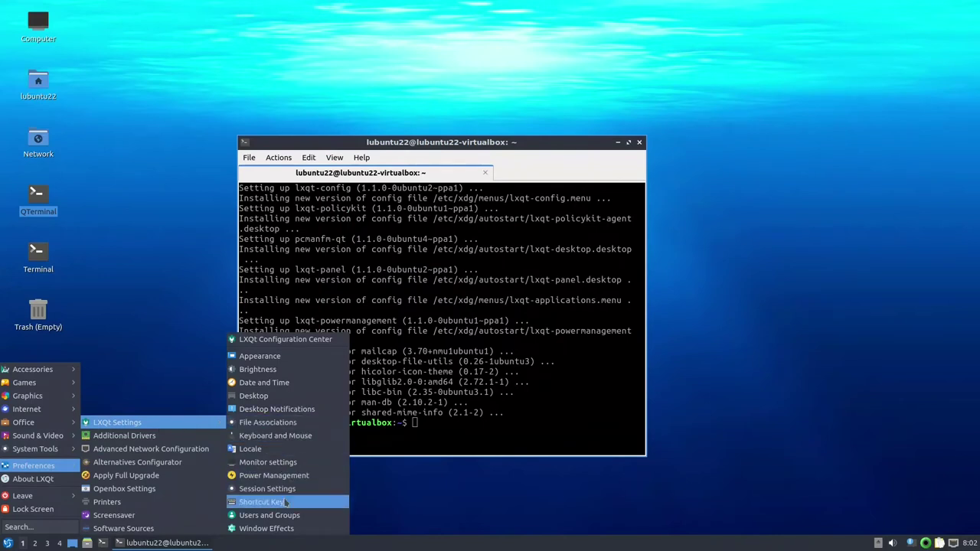
# - Look through the available LXQt themes and icon themes in the LXQt Appearance Configuration and close it
pyautogui.click(314, 341)
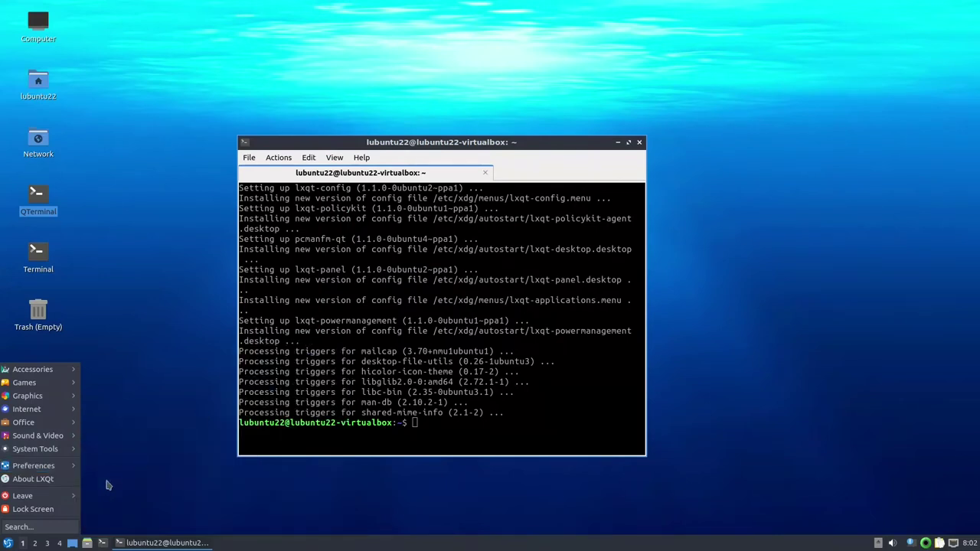
pyautogui.moveTo(32, 465)
pyautogui.moveTo(148, 422)
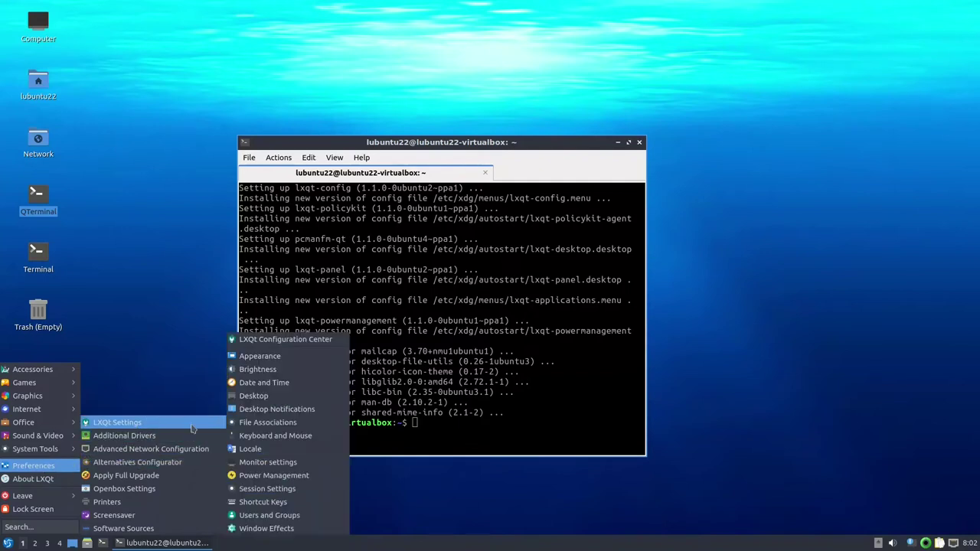
pyautogui.click(282, 357)
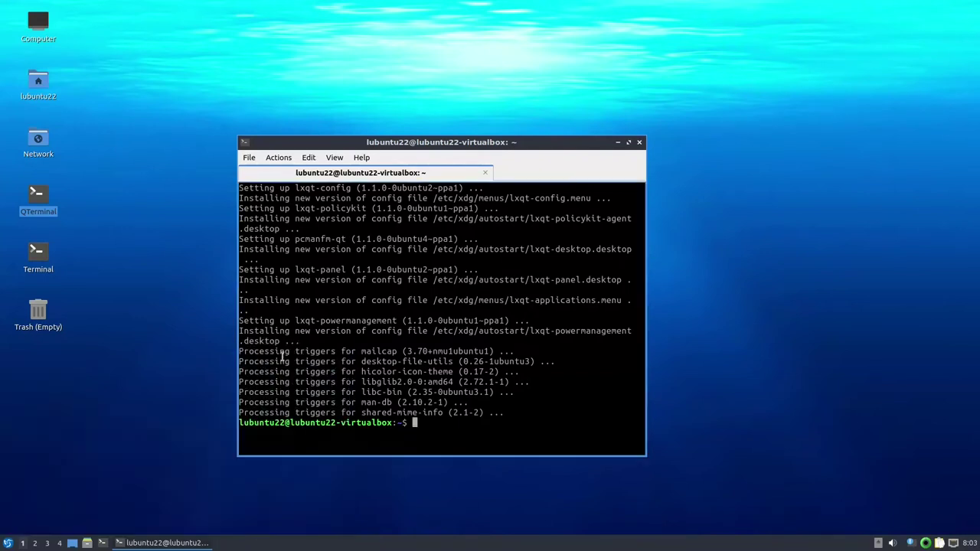
pyautogui.click(362, 237)
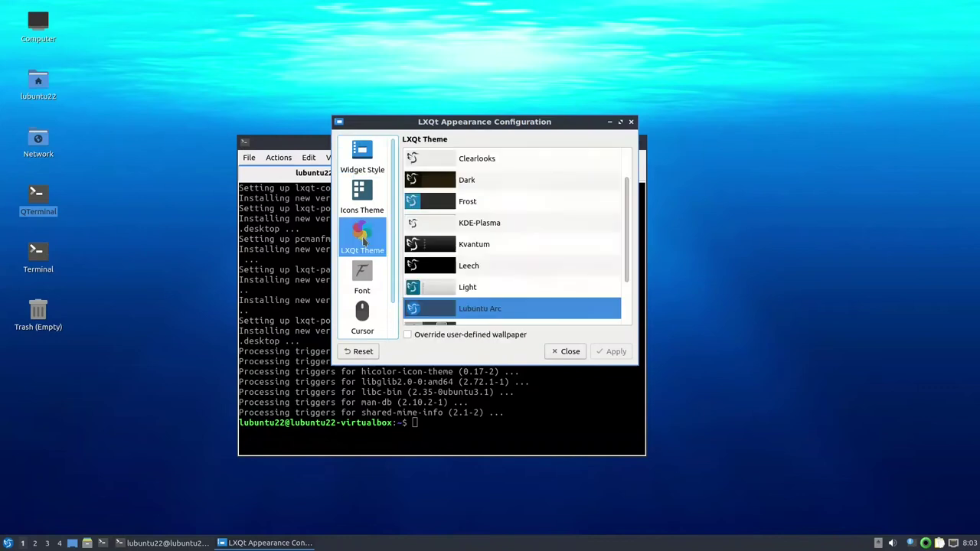
pyautogui.moveTo(626, 225); pyautogui.dragTo(626, 174)
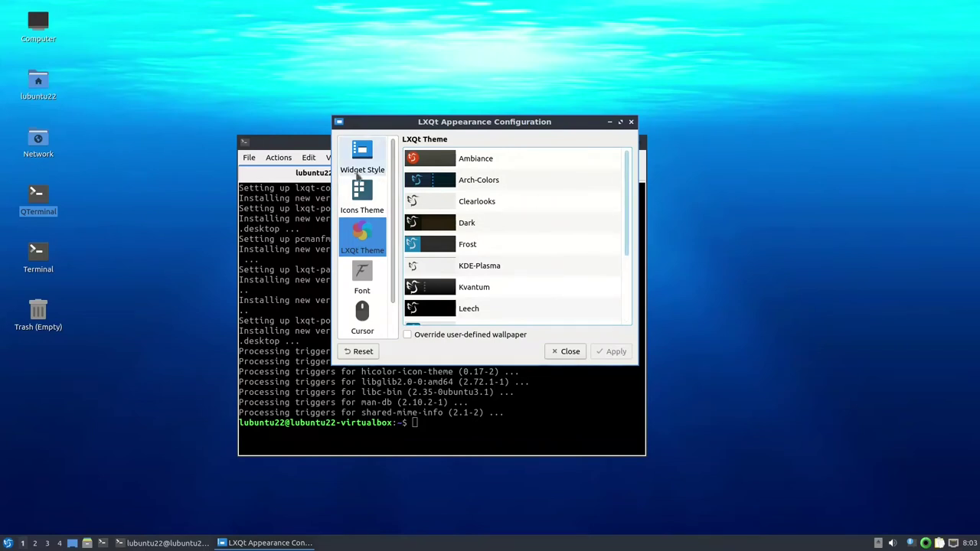
pyautogui.click(361, 195)
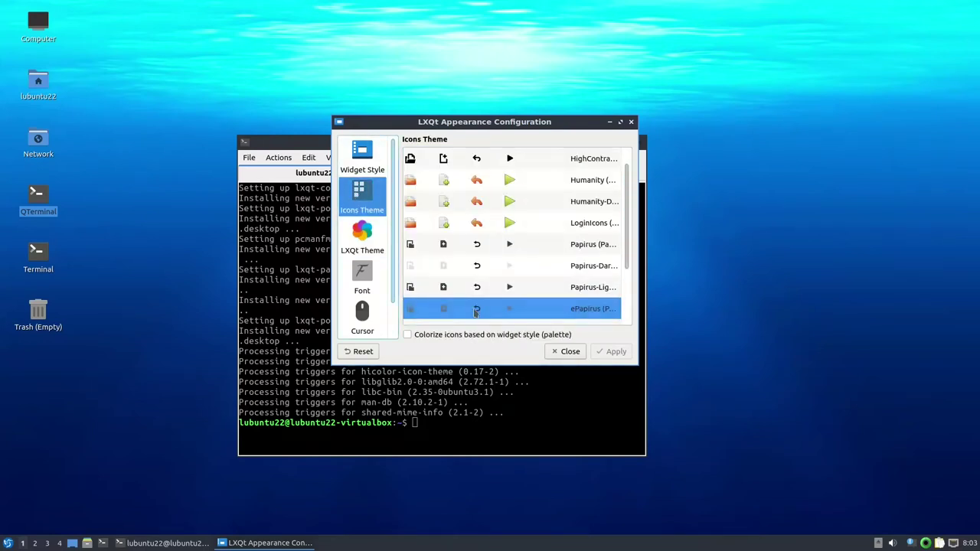
pyautogui.click(566, 351)
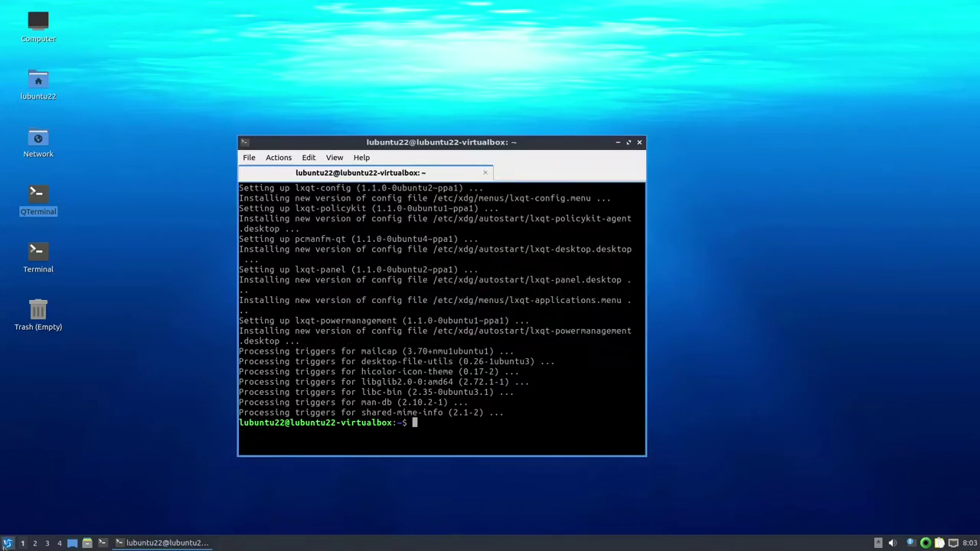
pyautogui.click(8, 542)
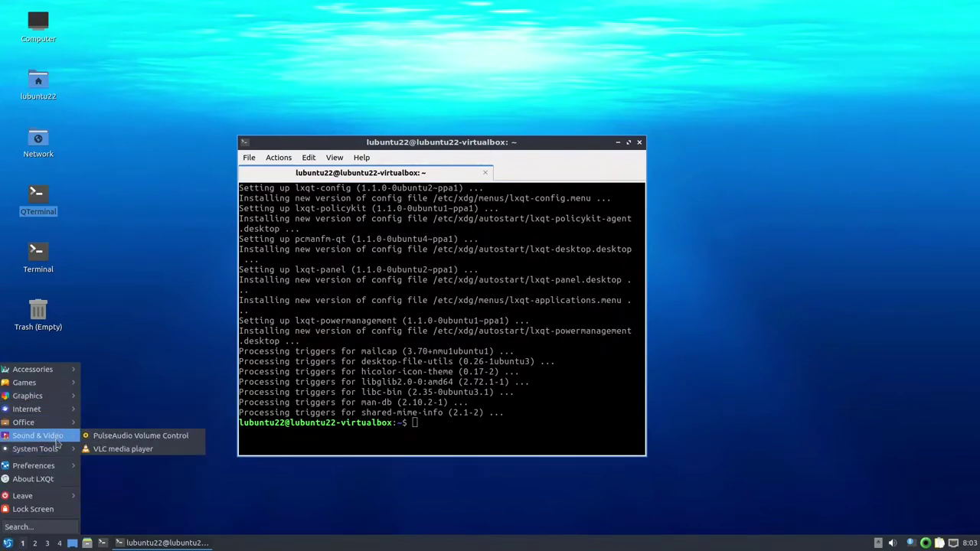
pyautogui.moveTo(63, 452)
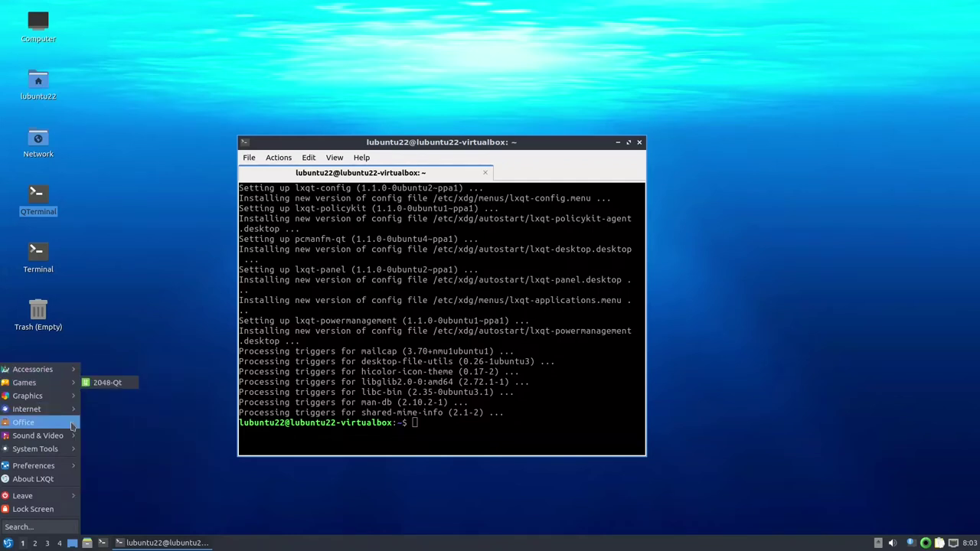
pyautogui.click(141, 411)
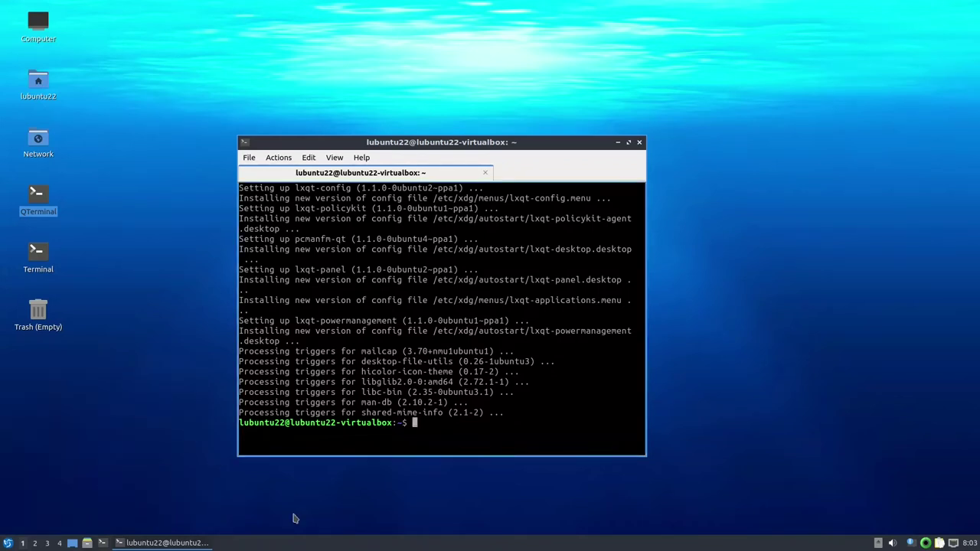
# - Examine the panel's widgets and the plugins available to add, including Custom Command, and close the panel configuration without adding any
pyautogui.rightClick(333, 543)
pyautogui.click(385, 489)
pyautogui.click(391, 125)
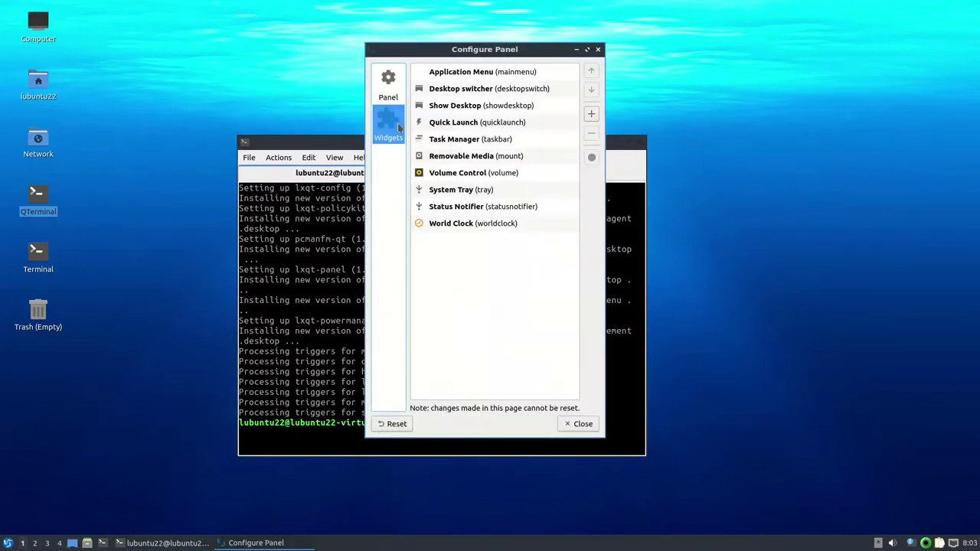
pyautogui.click(592, 114)
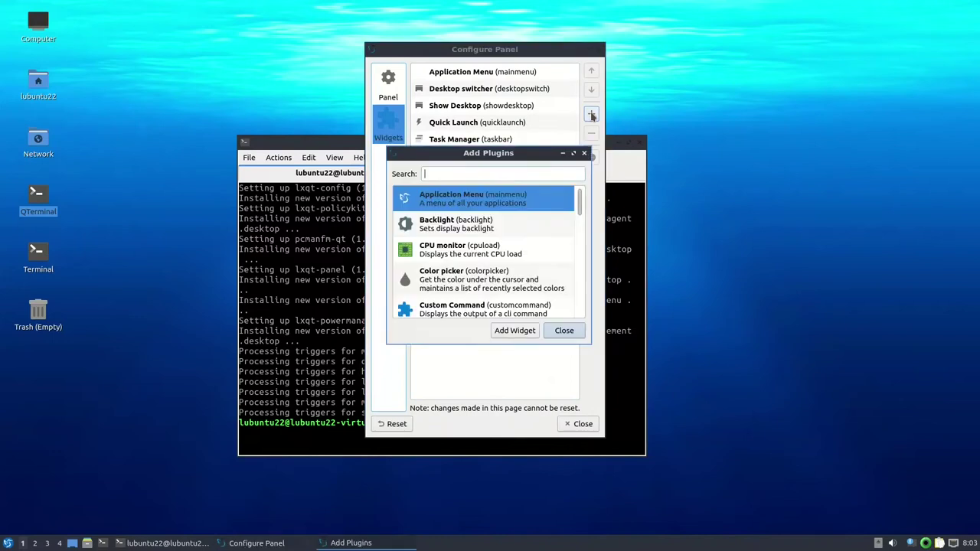
pyautogui.scroll(-3, 459, 230)
pyautogui.click(459, 227)
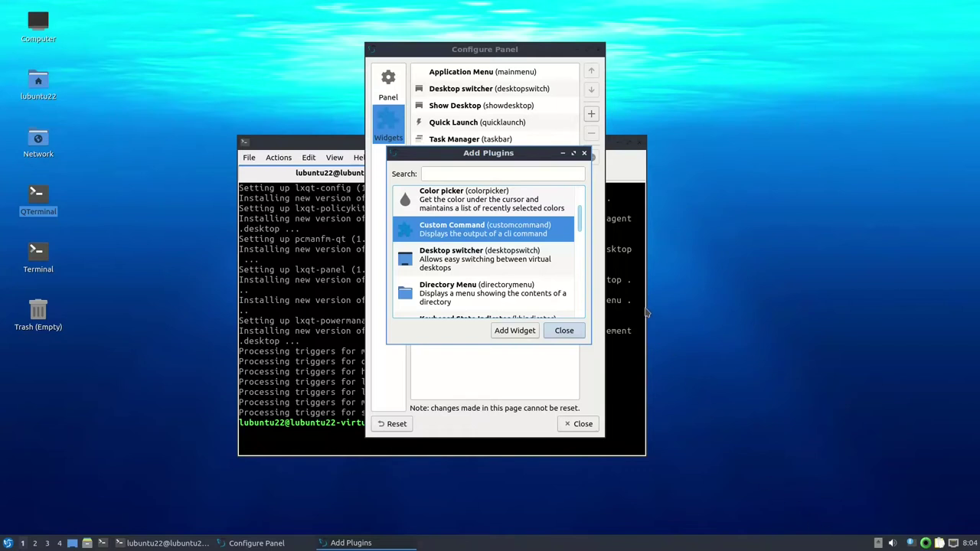
pyautogui.click(573, 330)
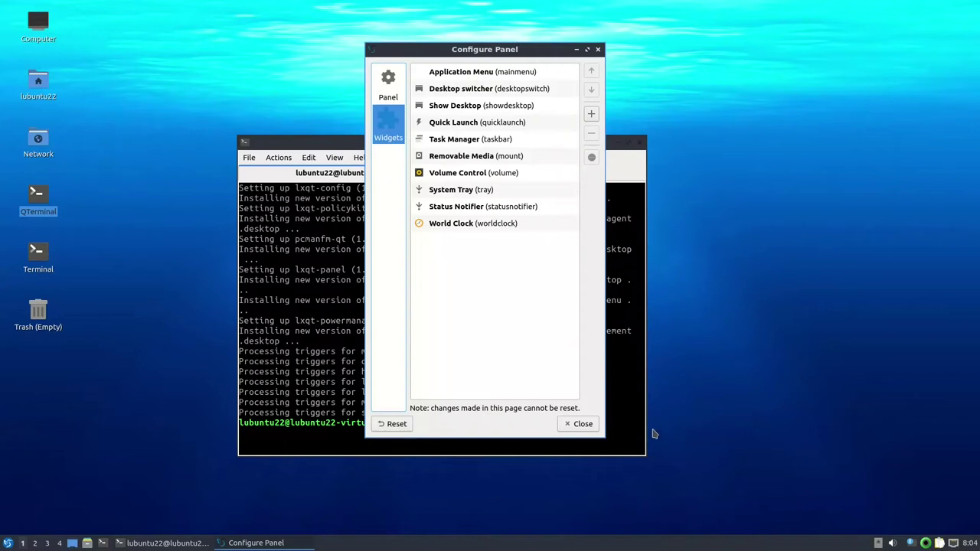
pyautogui.click(578, 423)
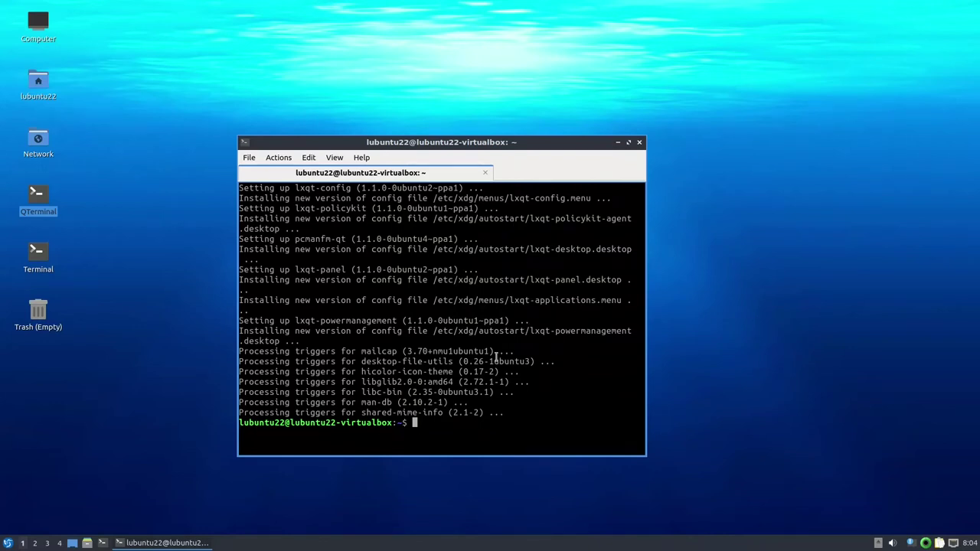
# - Keep the terminal session open and minimize its window to clear the desktop
pyautogui.click(640, 143)
pyautogui.click(463, 301)
pyautogui.click(618, 144)
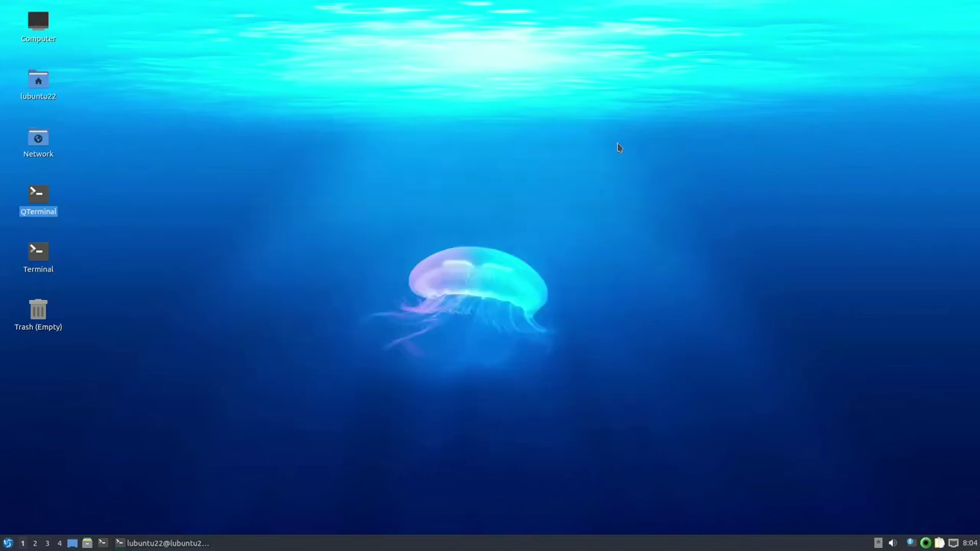
# - Launch the Firefox Web Browser from the Internet applications
pyautogui.click(8, 543)
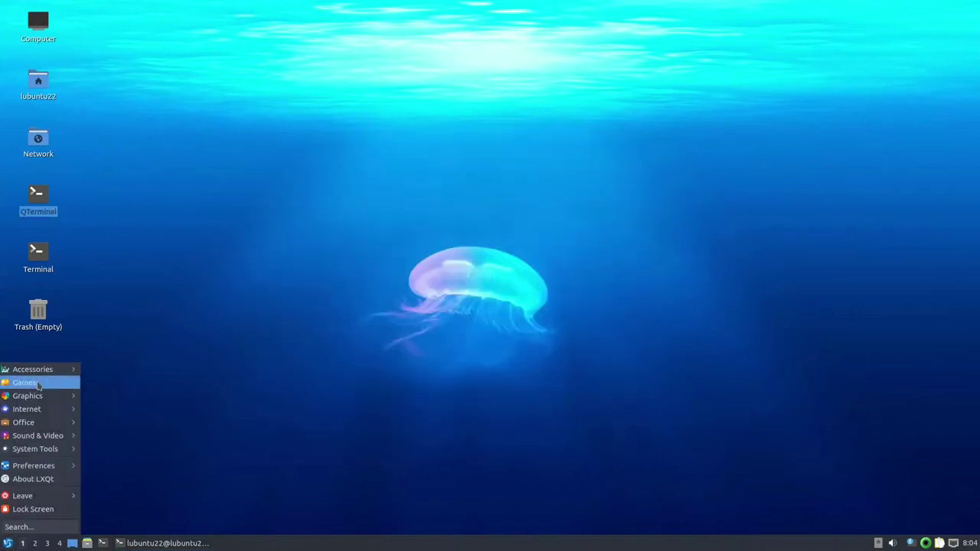
pyautogui.moveTo(42, 410)
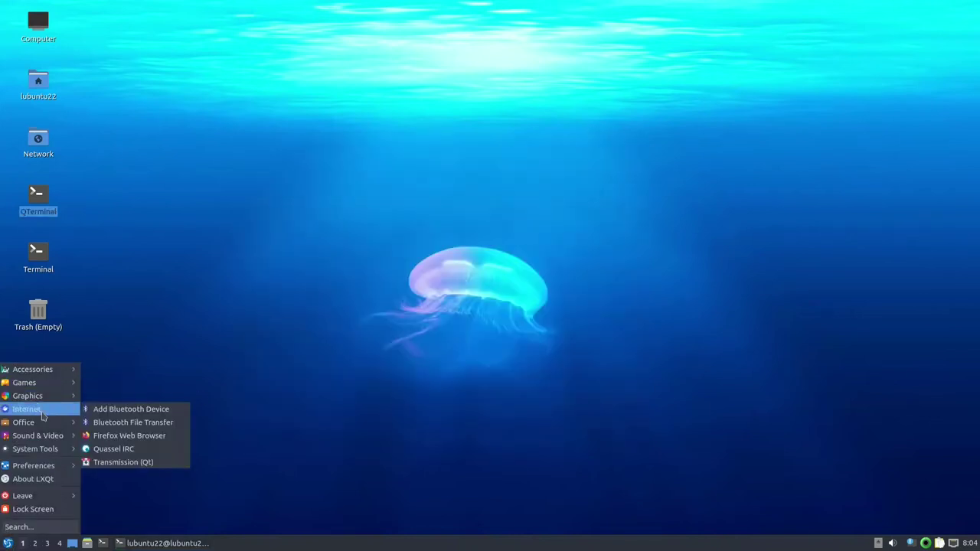
pyautogui.click(122, 438)
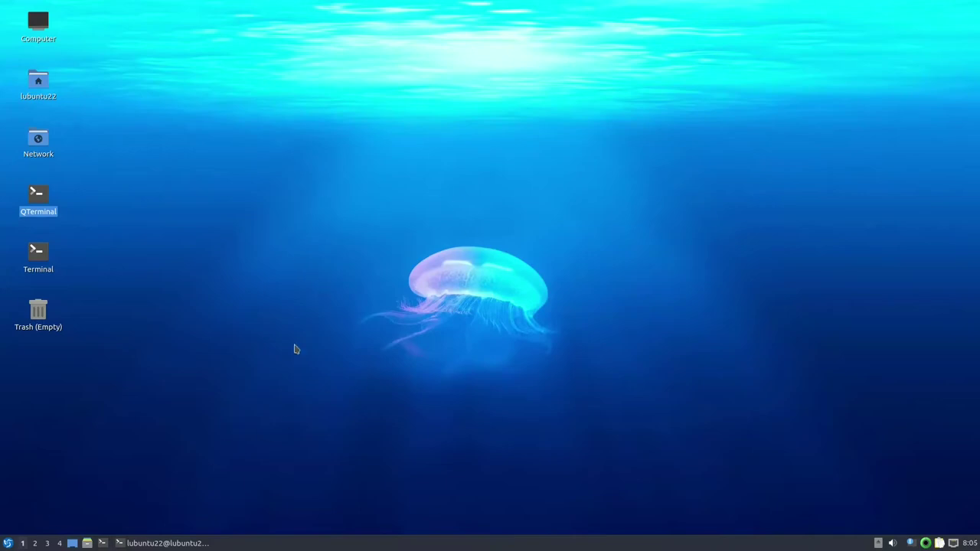
pyautogui.click(8, 542)
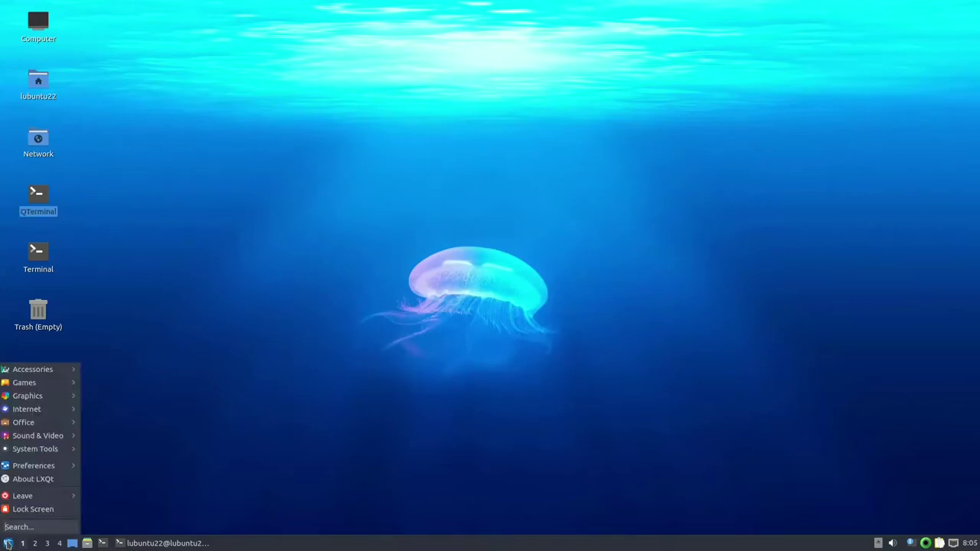
pyautogui.moveTo(34, 371)
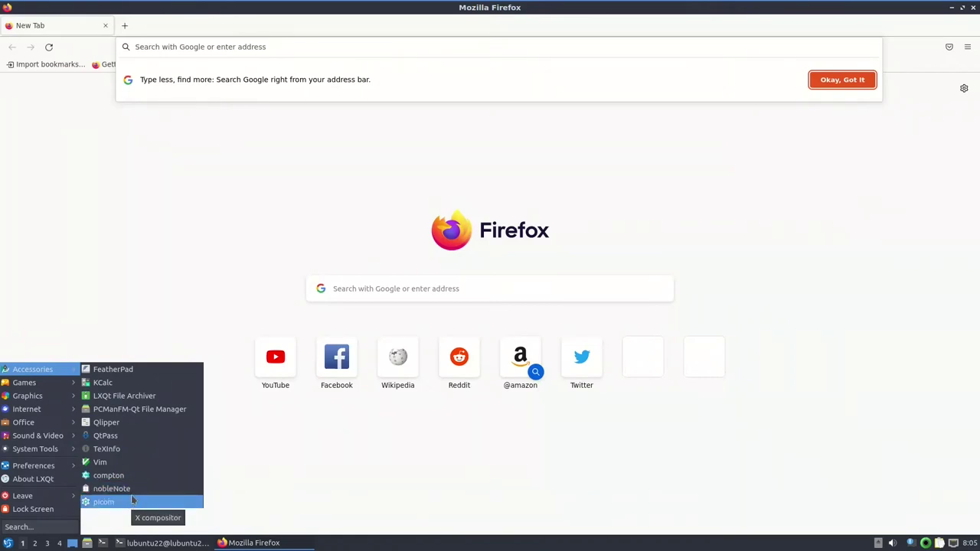
pyautogui.click(429, 163)
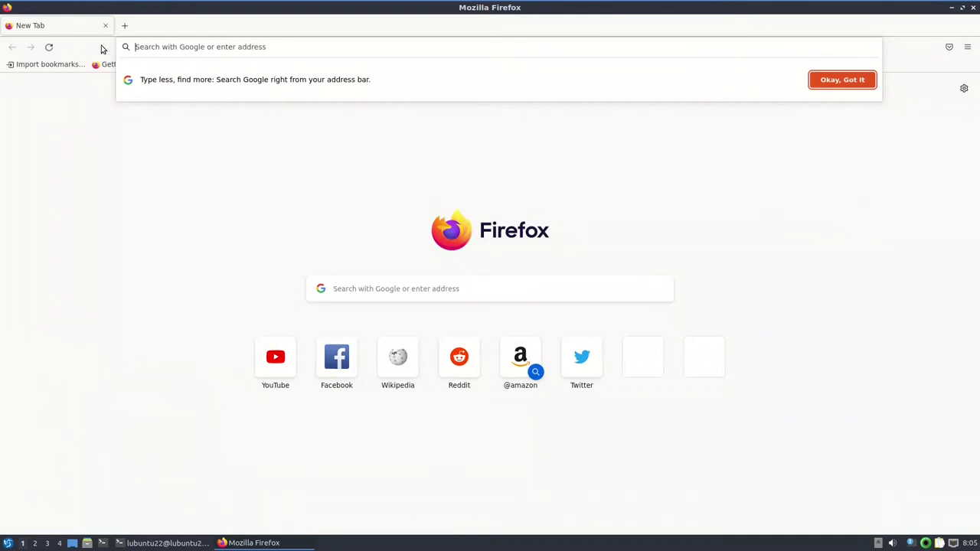
# - Dismiss the address bar search tip, check the Firefox version details in About Firefox, and close that window
pyautogui.click(845, 81)
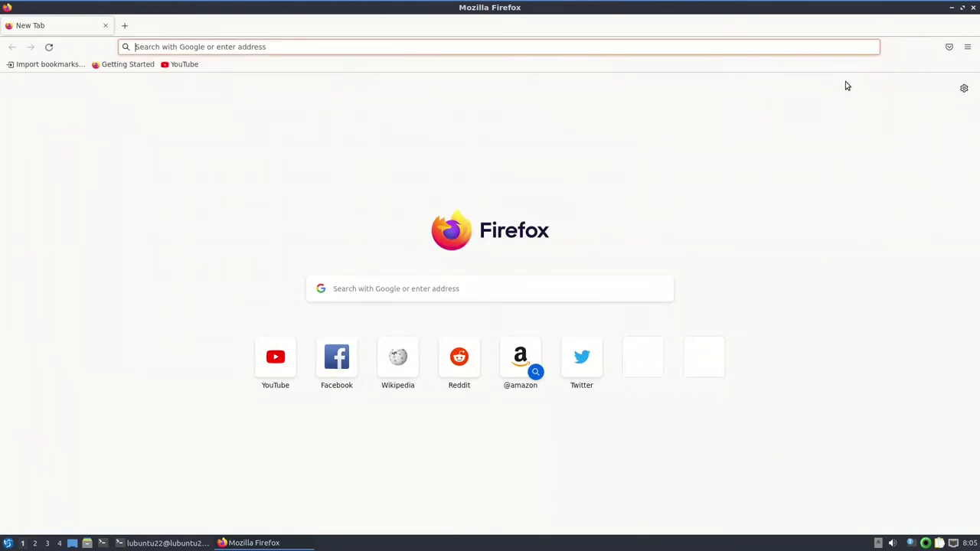
pyautogui.click(968, 46)
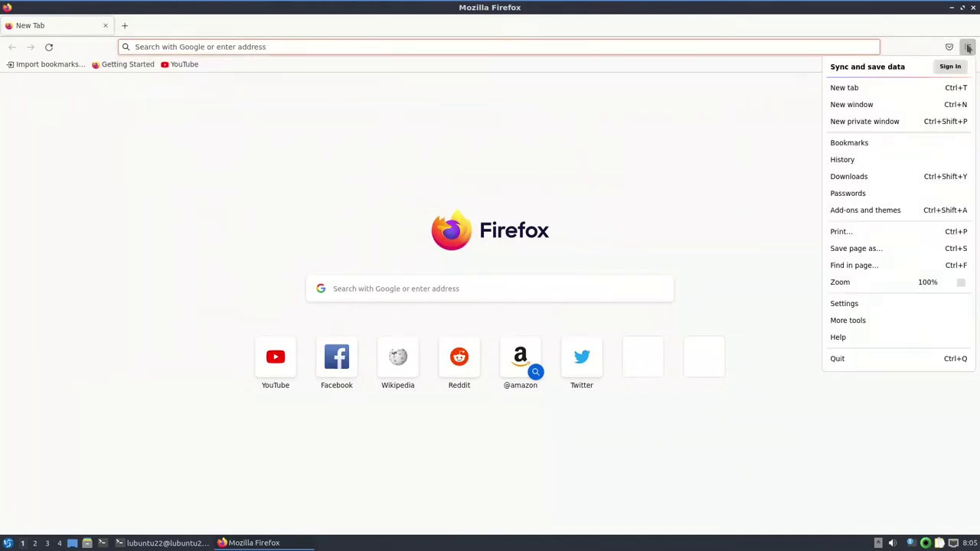
pyautogui.click(888, 338)
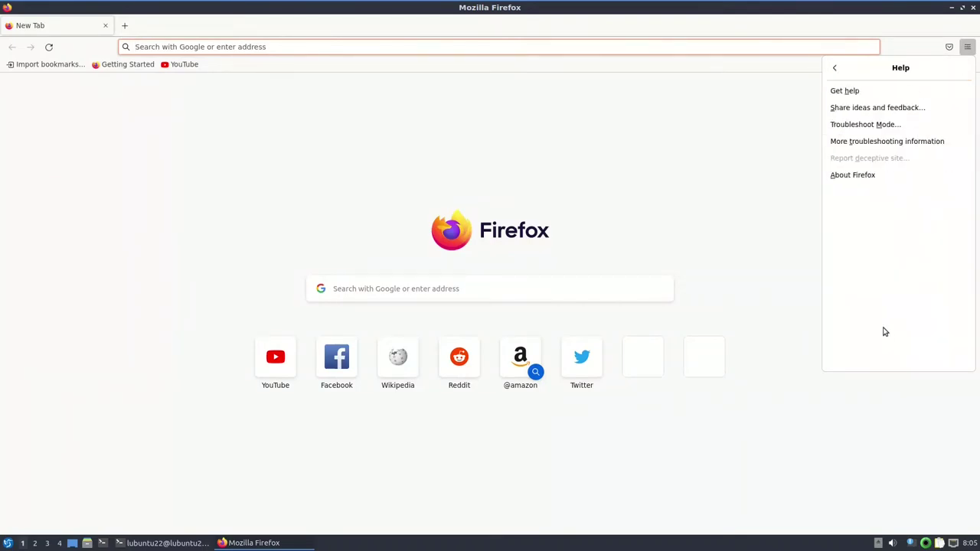
pyautogui.click(872, 175)
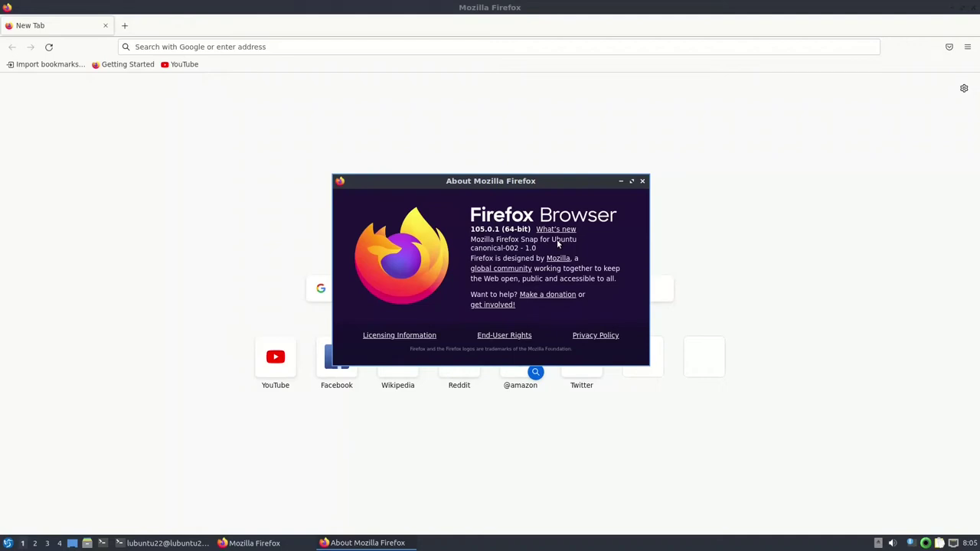
pyautogui.click(642, 181)
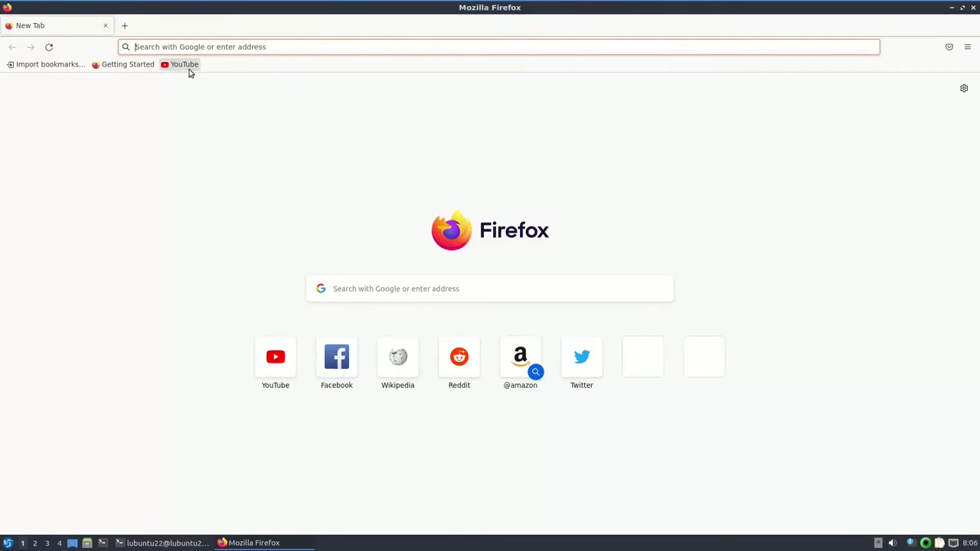
# - Set the History option in the Privacy & Security settings to Never remember history
pyautogui.click(967, 47)
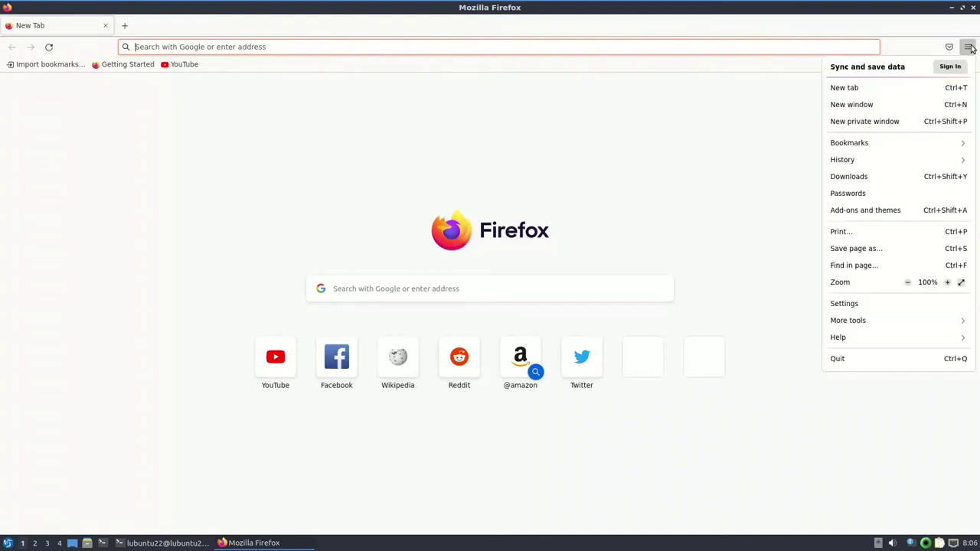
pyautogui.click(885, 306)
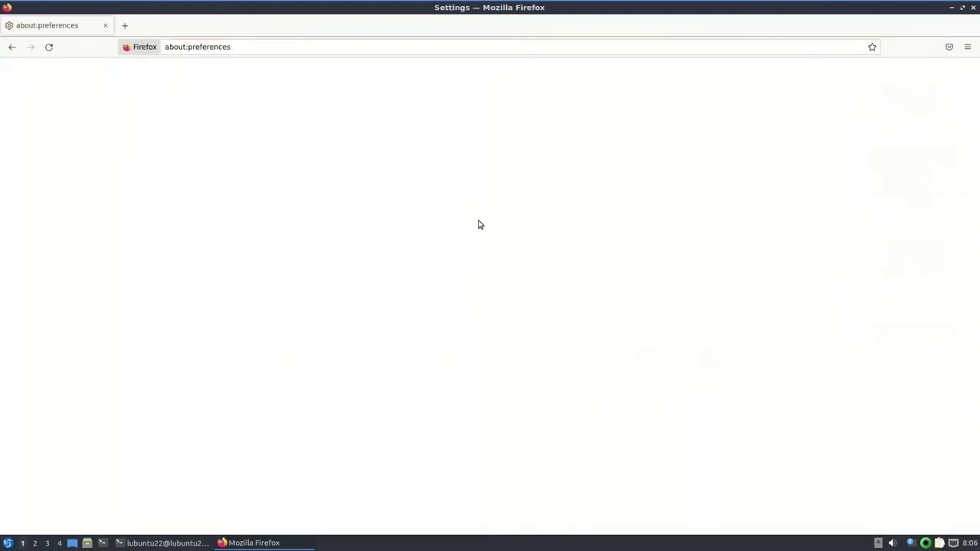
pyautogui.click(76, 179)
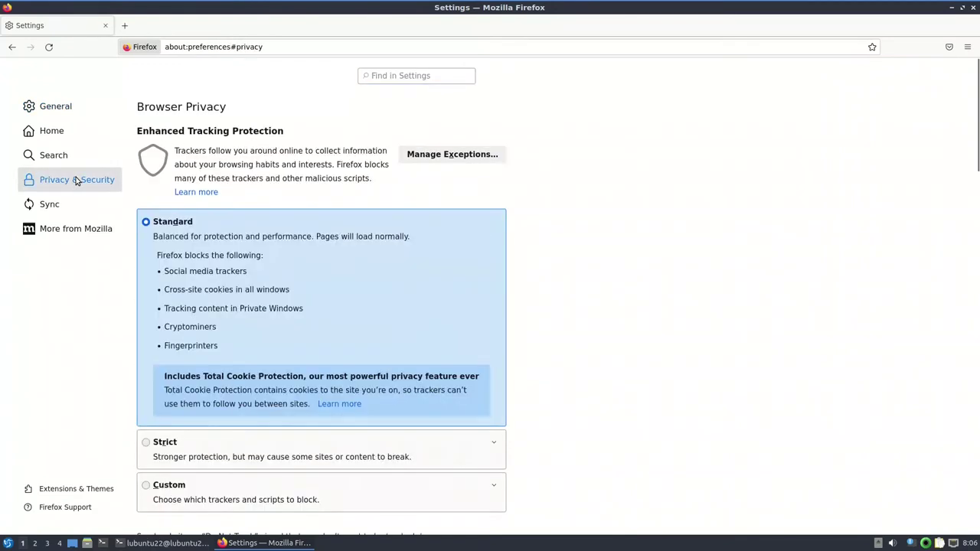
pyautogui.scroll(-3, 561, 279)
pyautogui.scroll(-9, 562, 278)
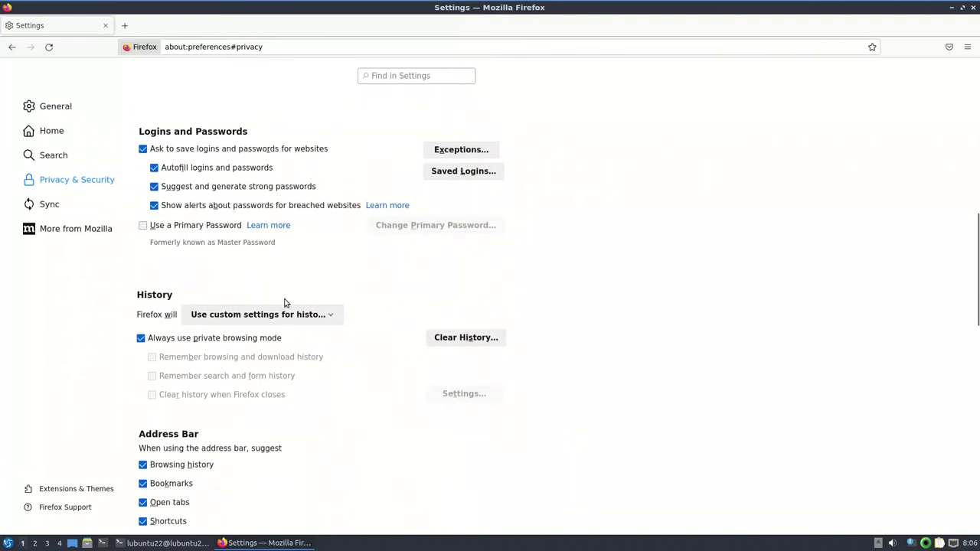
pyautogui.click(268, 314)
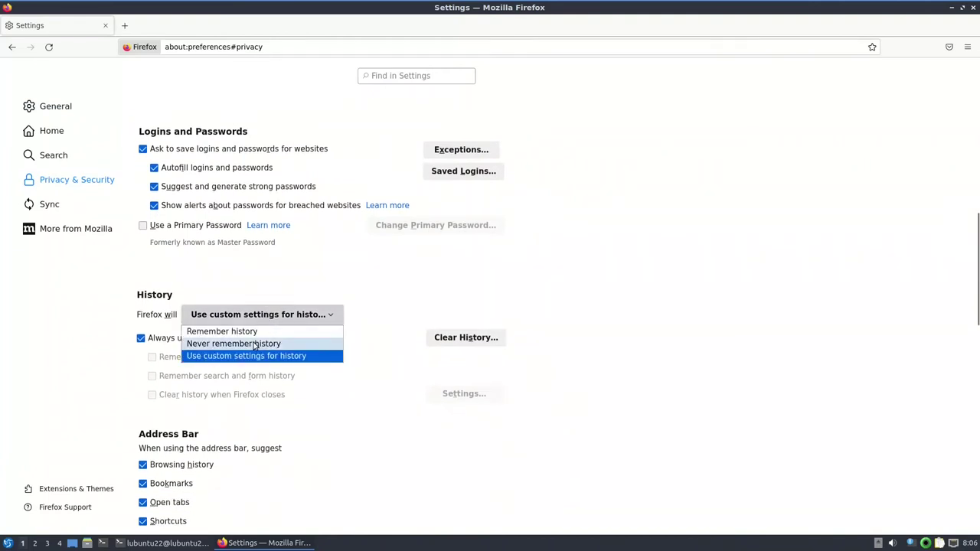
pyautogui.click(256, 344)
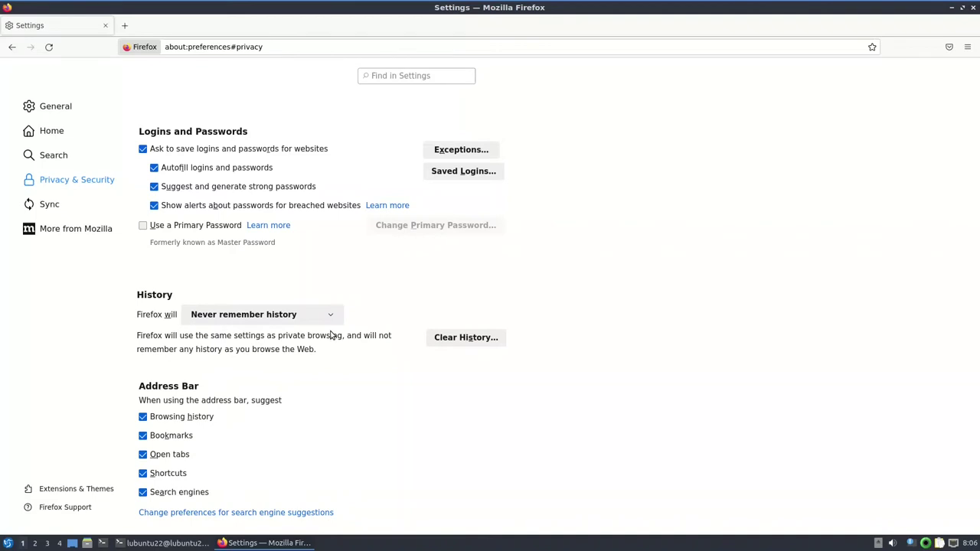
pyautogui.scroll(-5, 390, 332)
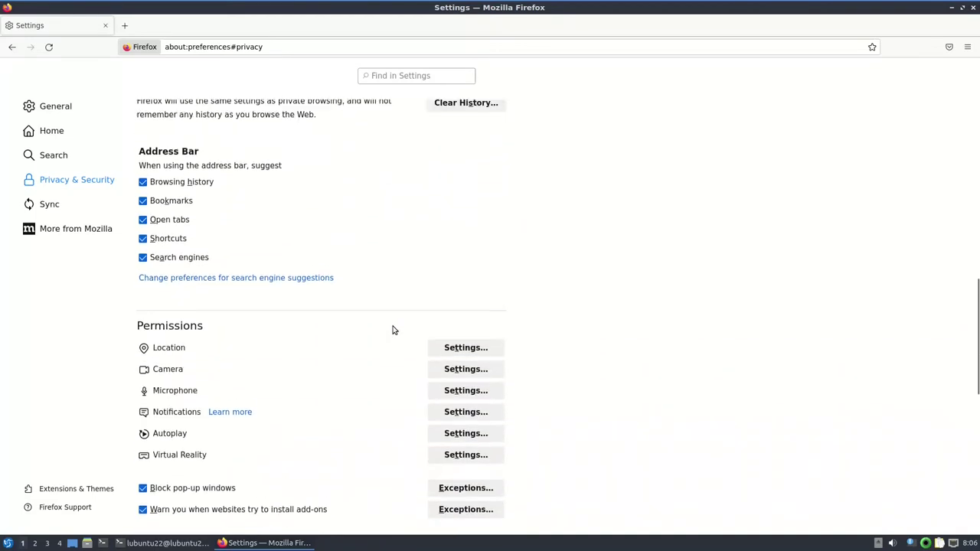
pyautogui.scroll(4, 393, 330)
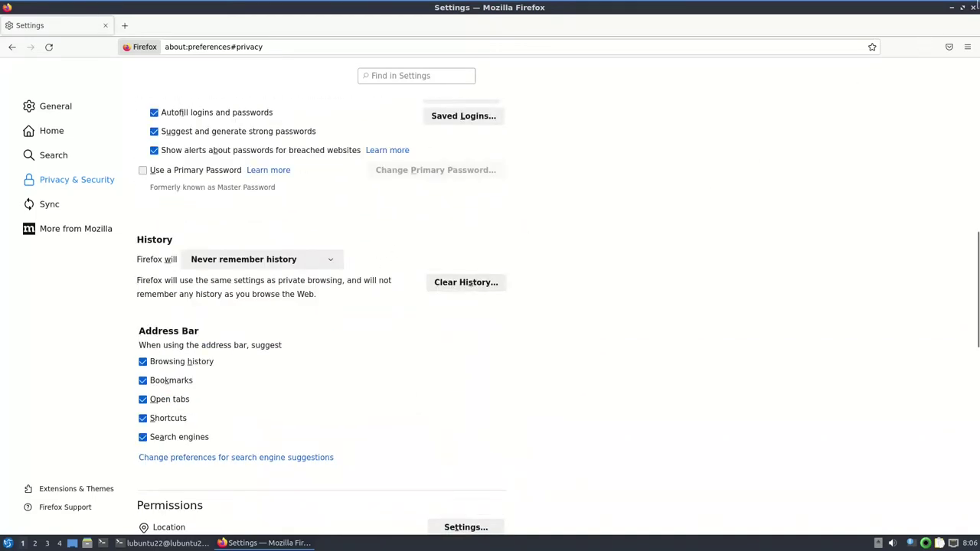
# - Close Firefox and relaunch the Firefox Web Browser from the Internet applications
pyautogui.click(973, 7)
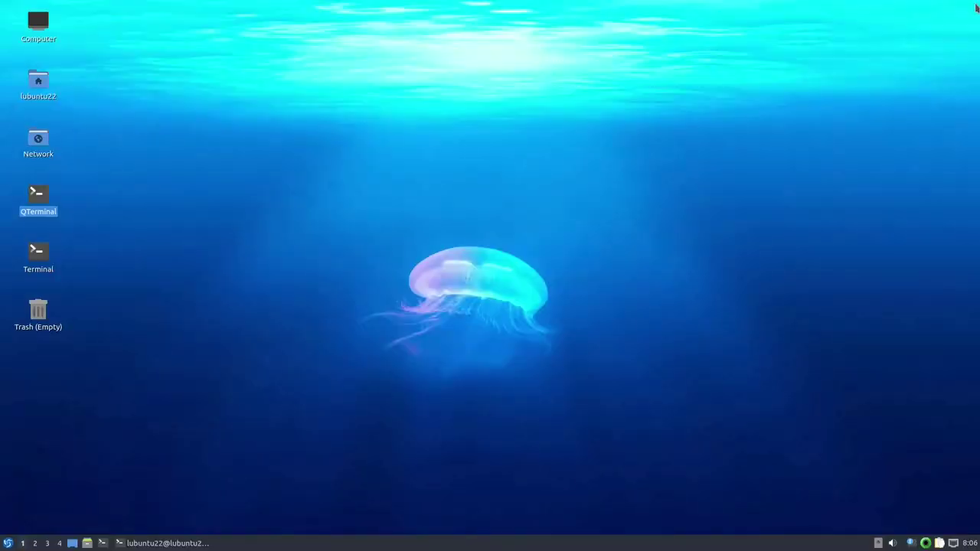
pyautogui.click(12, 542)
pyautogui.moveTo(36, 410)
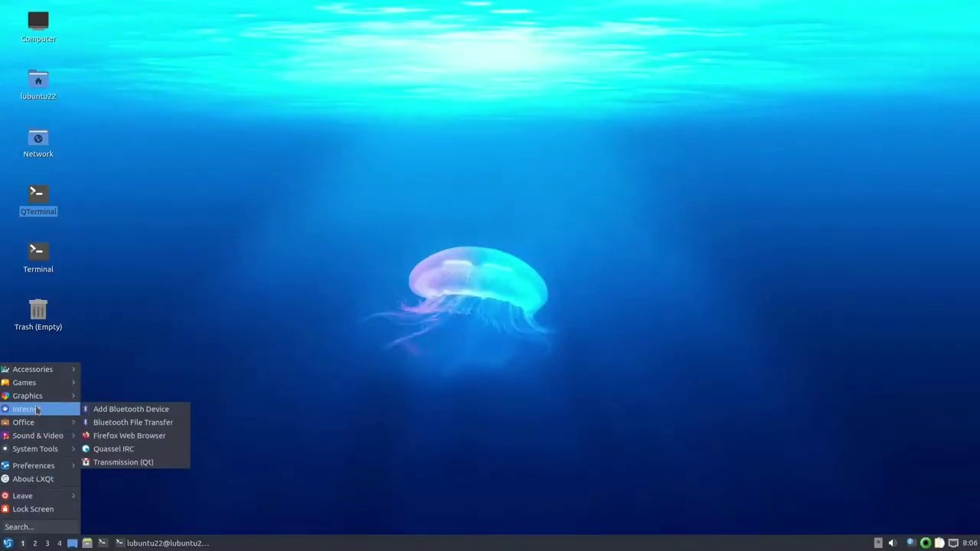
pyautogui.click(112, 437)
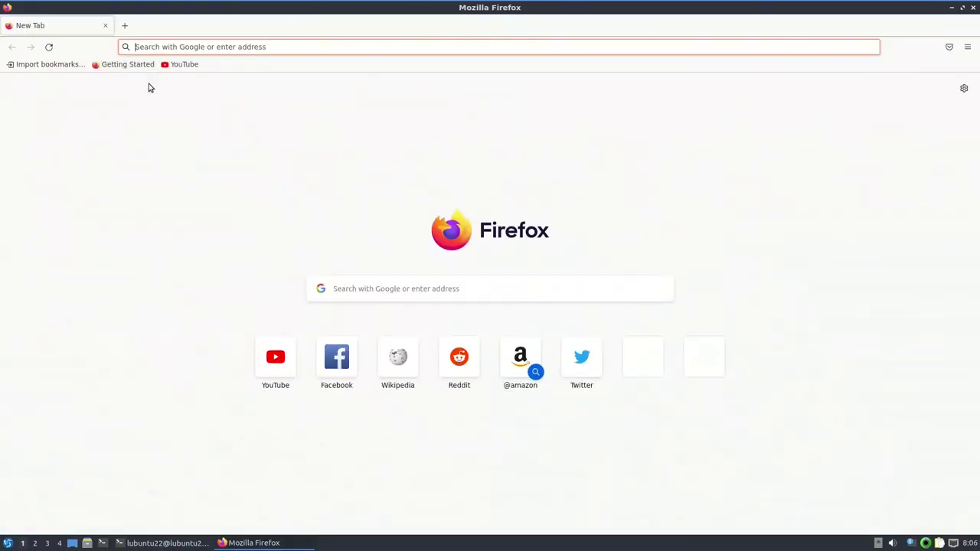
pyautogui.click(967, 46)
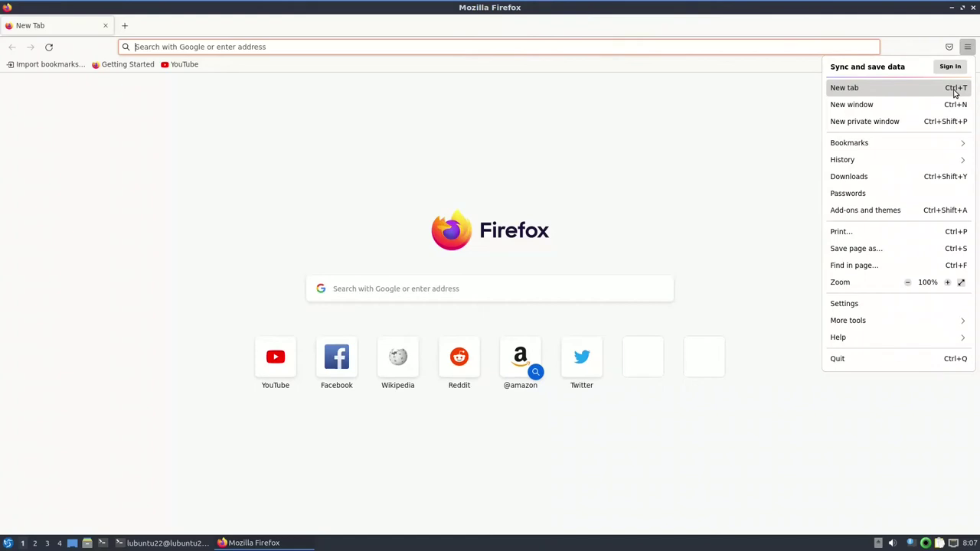
pyautogui.click(380, 136)
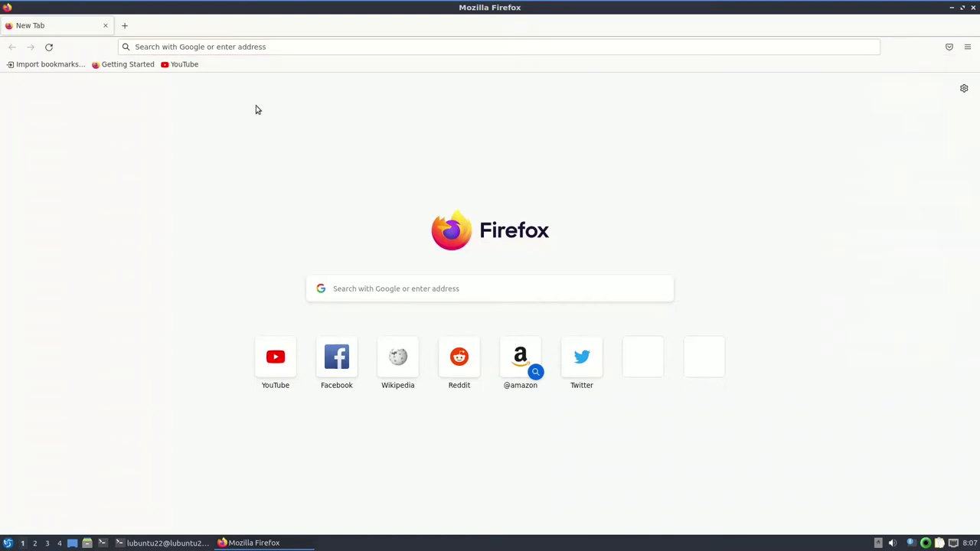
# - Edit the YouTube bookmark on the bookmarks toolbar, setting its keyword to 1, and save it
pyautogui.rightClick(183, 69)
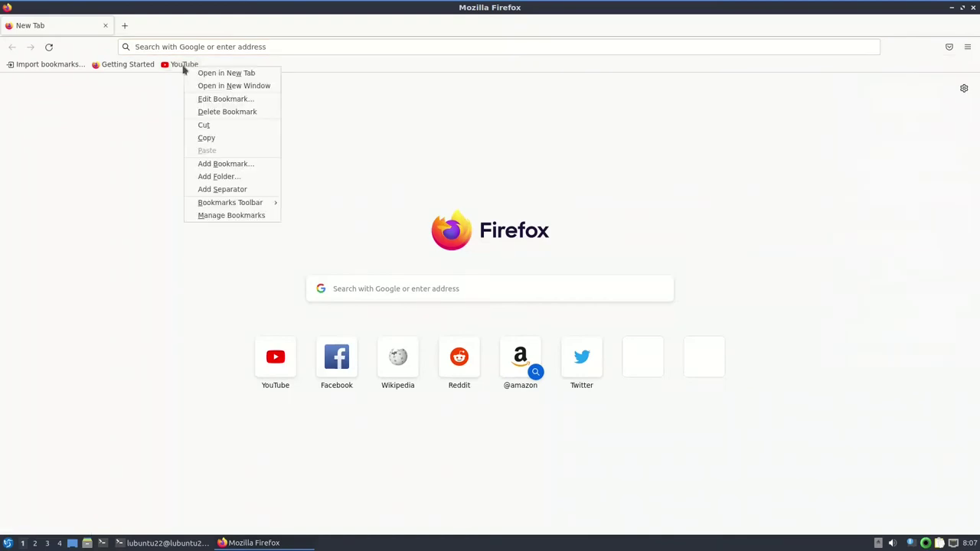
pyautogui.click(208, 101)
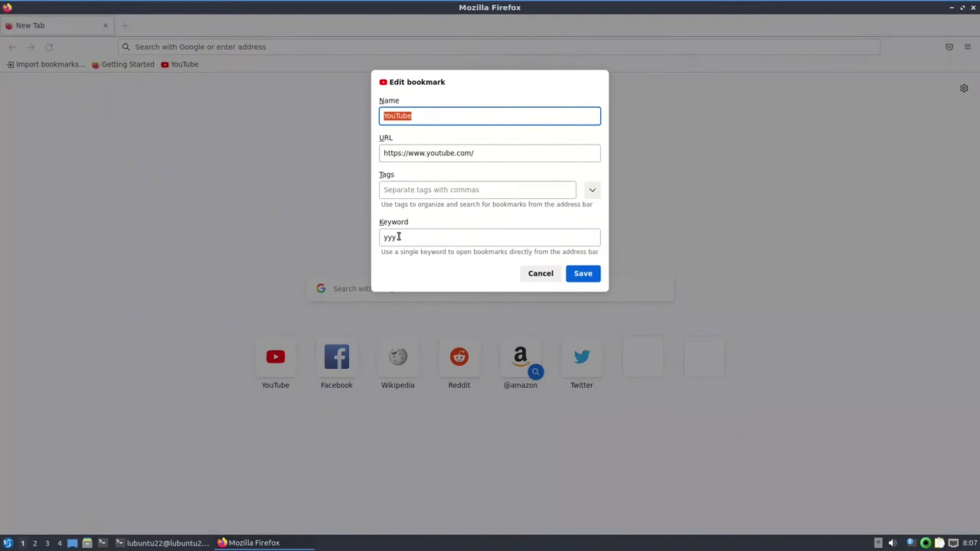
pyautogui.moveTo(399, 238); pyautogui.dragTo(377, 237)
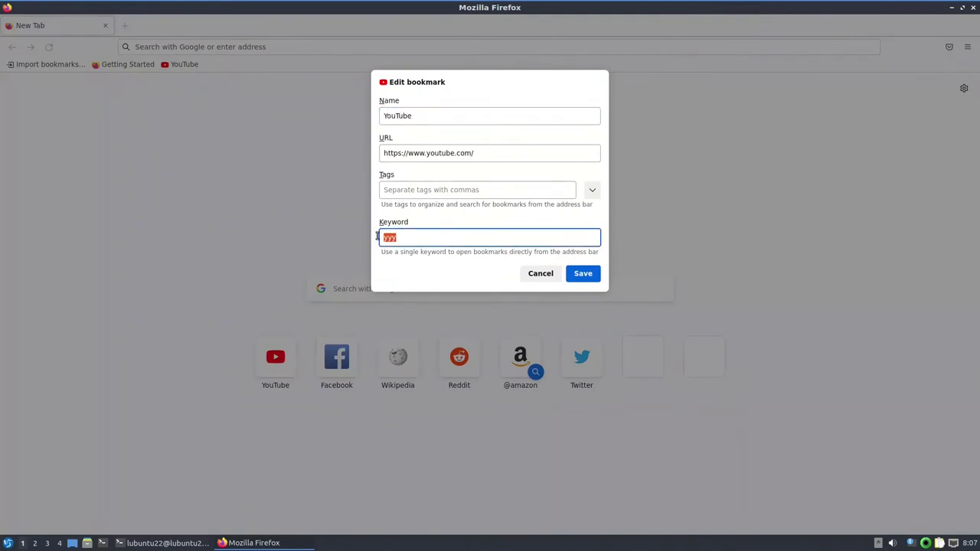
pyautogui.write('1')
pyautogui.click(594, 276)
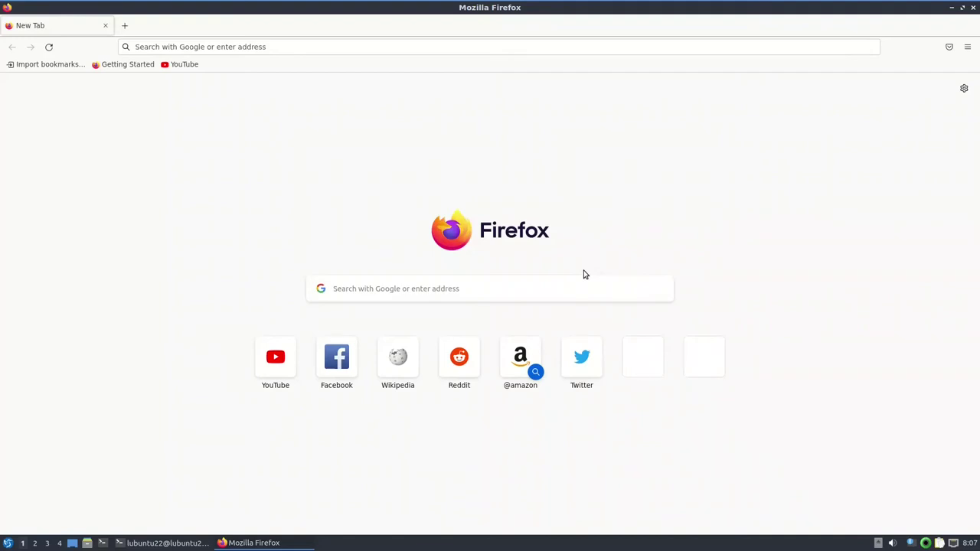
# - Open the Firefox settings page and add a new blank tab beside it
pyautogui.click(967, 49)
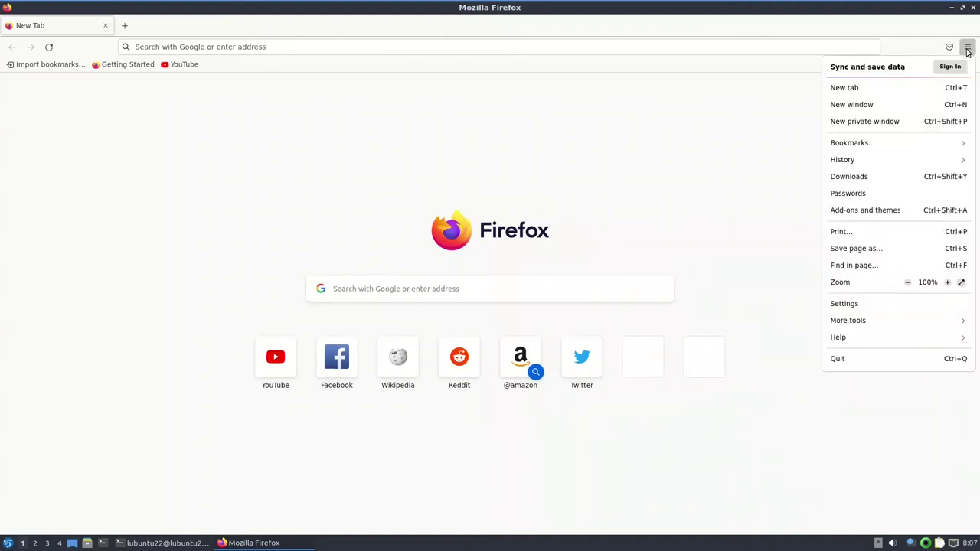
pyautogui.click(877, 301)
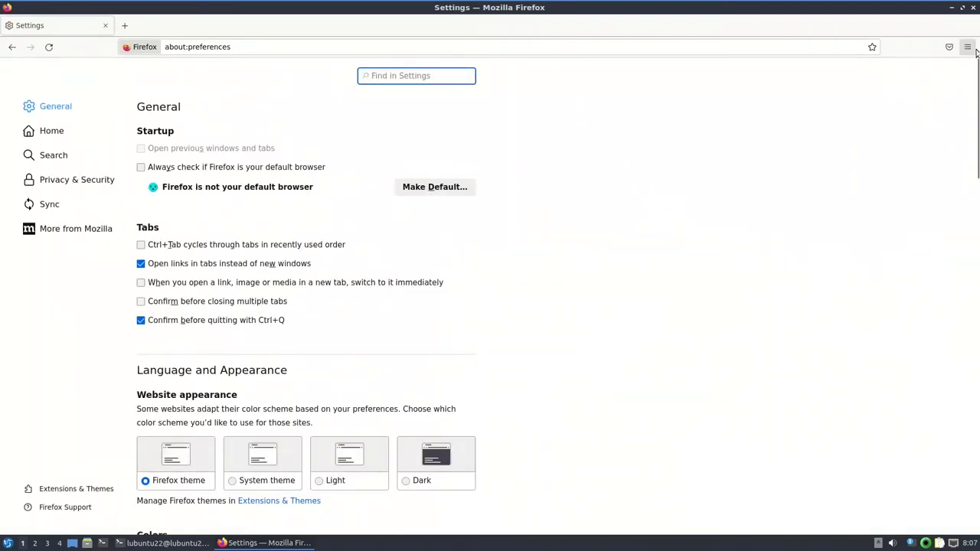
pyautogui.hotkey('ctrl', 't')
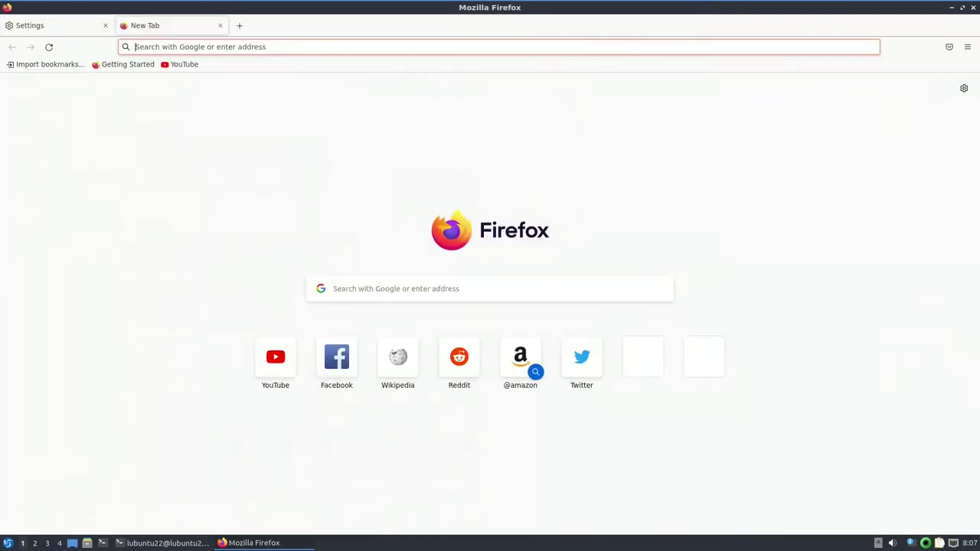
# - Look at the Logins & Passwords page and its Create New Login form, and close the tab without saving a login
pyautogui.click(967, 47)
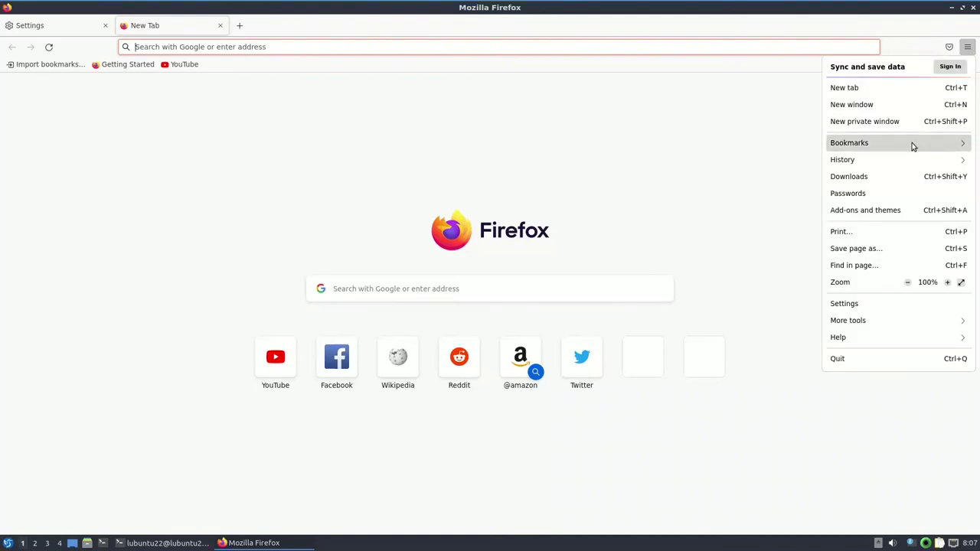
pyautogui.click(890, 200)
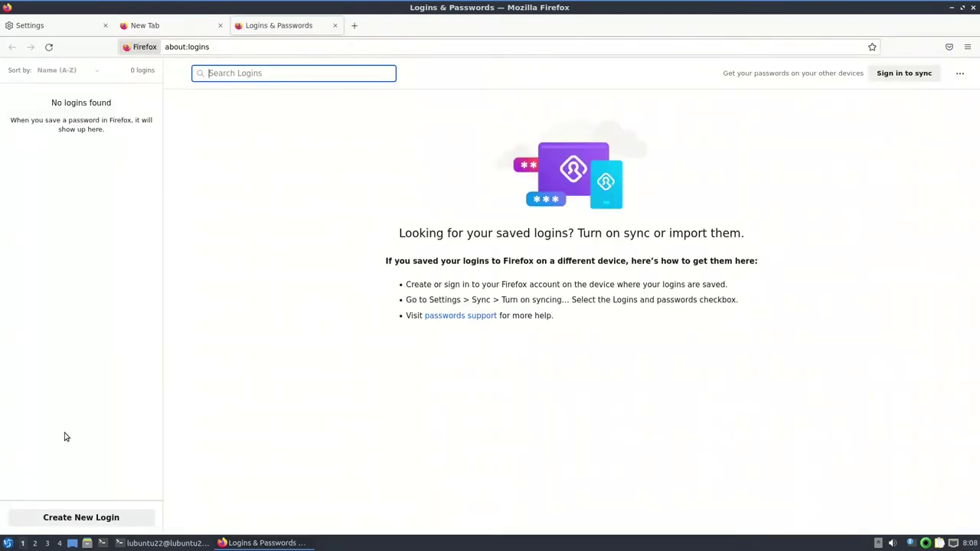
pyautogui.click(68, 523)
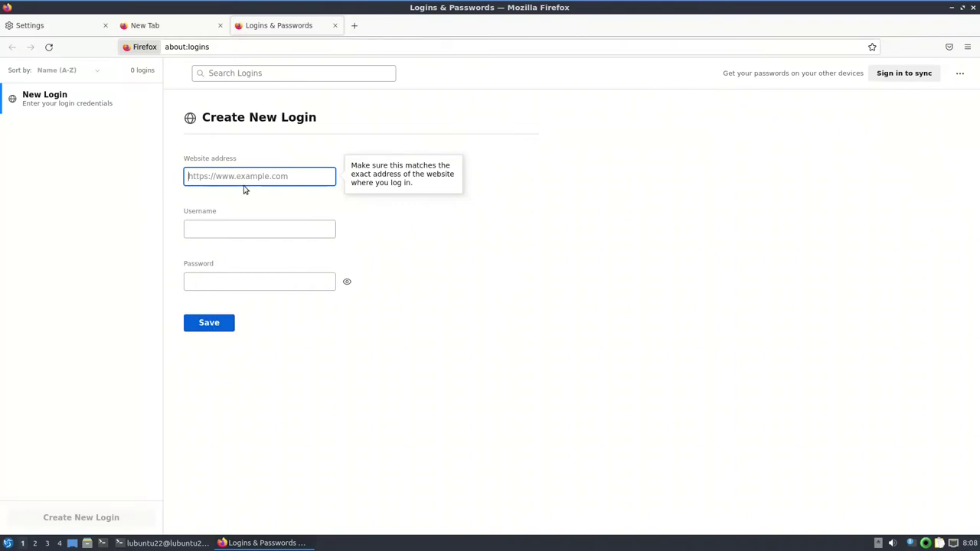
pyautogui.click(335, 25)
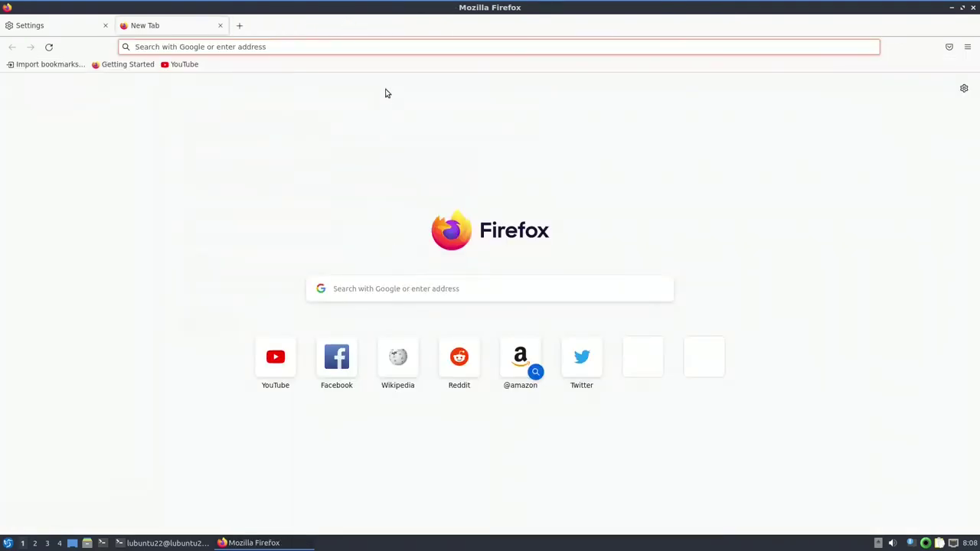
pyautogui.rightClick(406, 147)
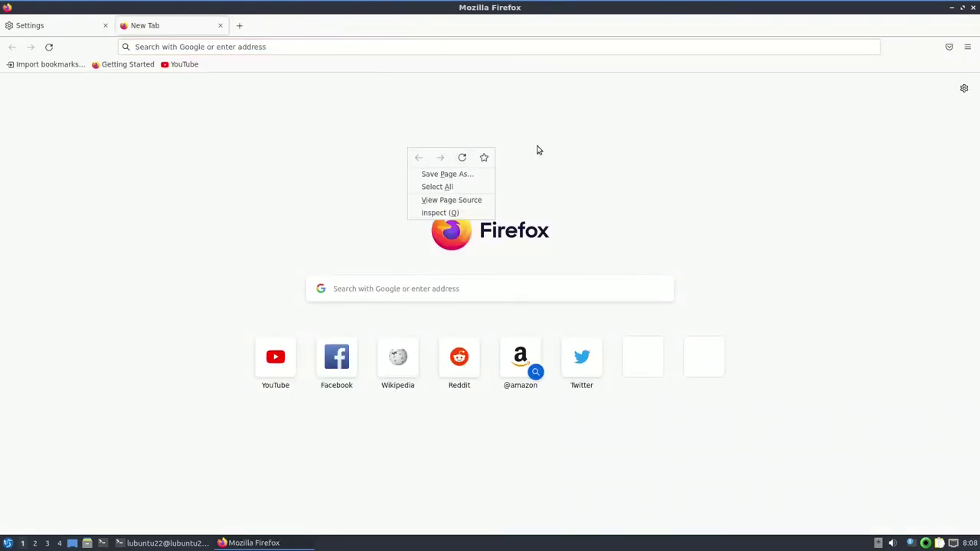
pyautogui.click(624, 147)
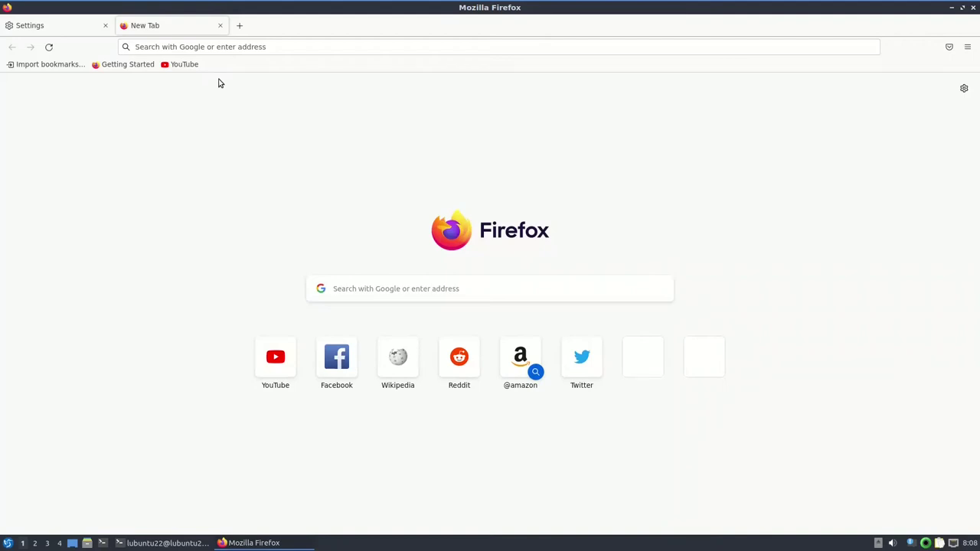
# - Test the bookmark keyword 1 by loading YouTube with it in a new tab, and close that tab
pyautogui.click(244, 47)
pyautogui.hotkey('ctrl', 't')
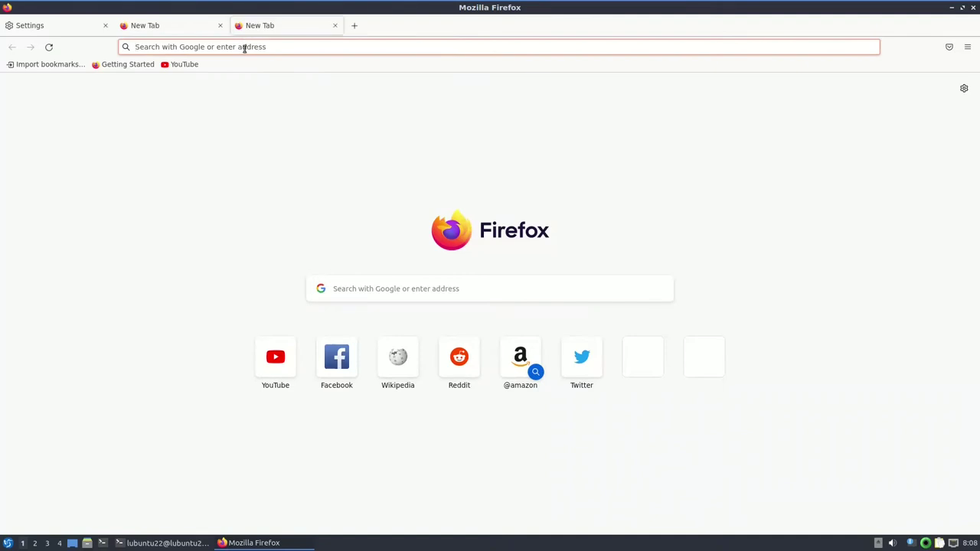
pyautogui.write('y')
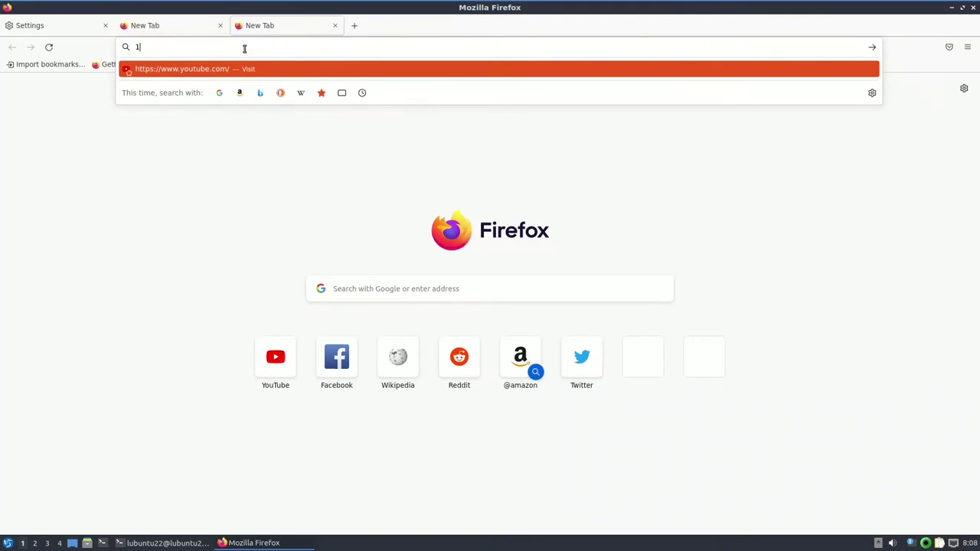
pyautogui.press('Return')
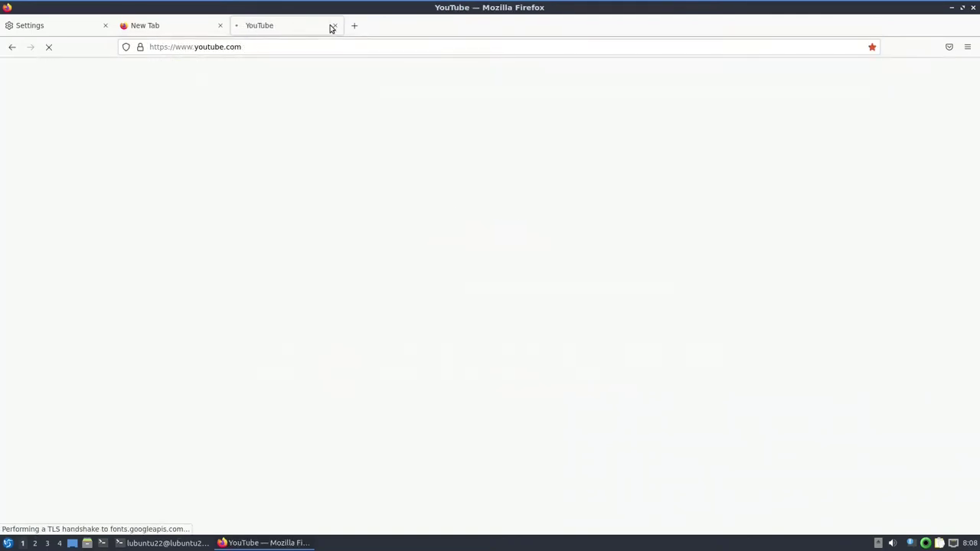
pyautogui.click(334, 26)
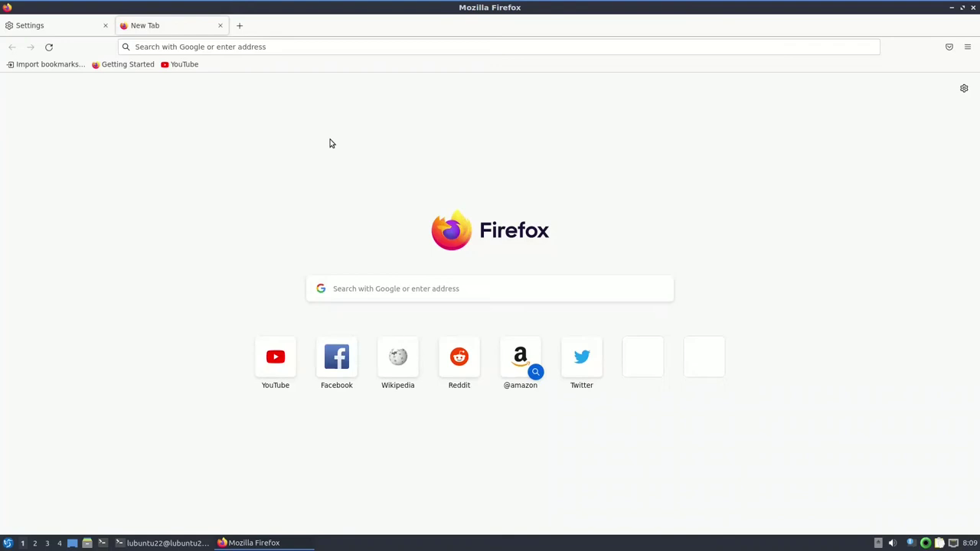
# - Search for "snap to flatpak github" and open the raw snap-to-flatpak.sh script from the MasterGeekMX repository
pyautogui.click(276, 48)
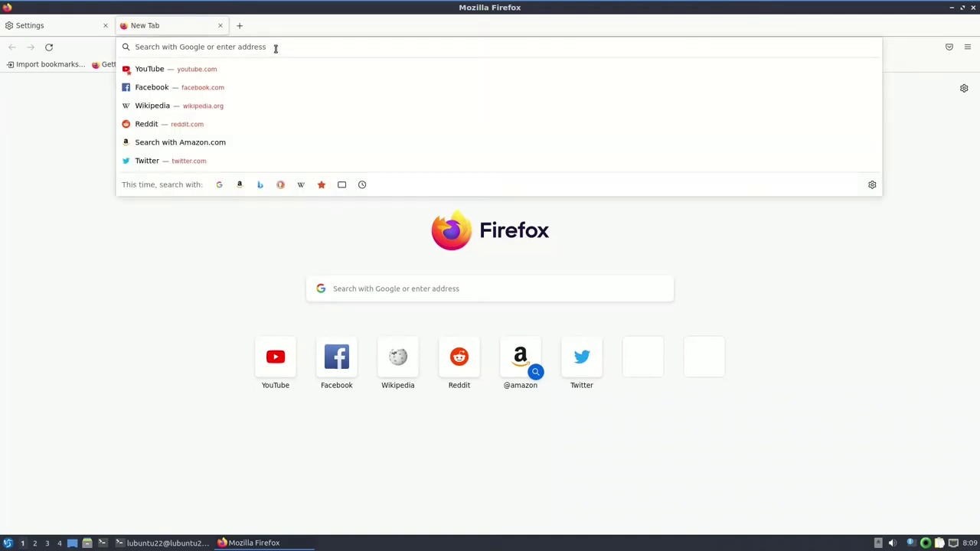
pyautogui.write('snap to flatpa')
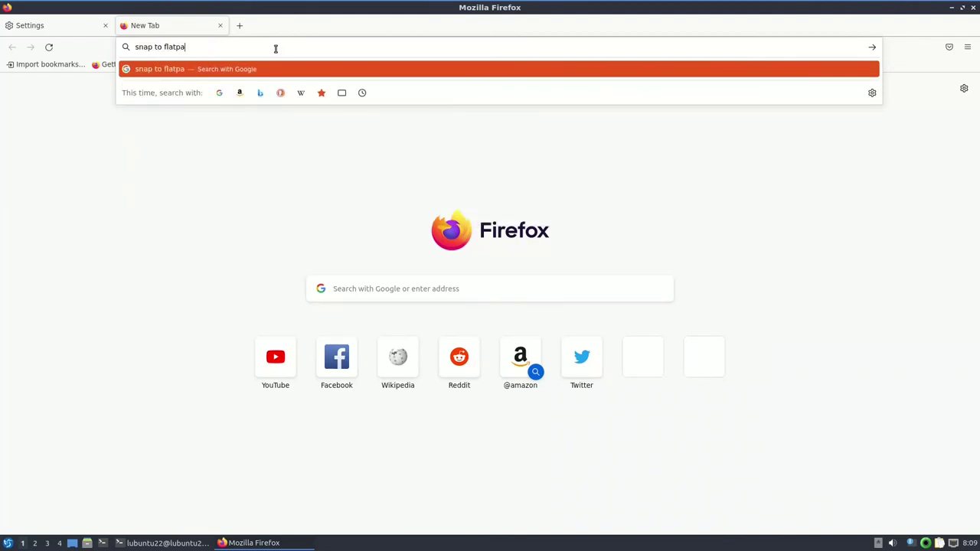
pyautogui.write('k github')
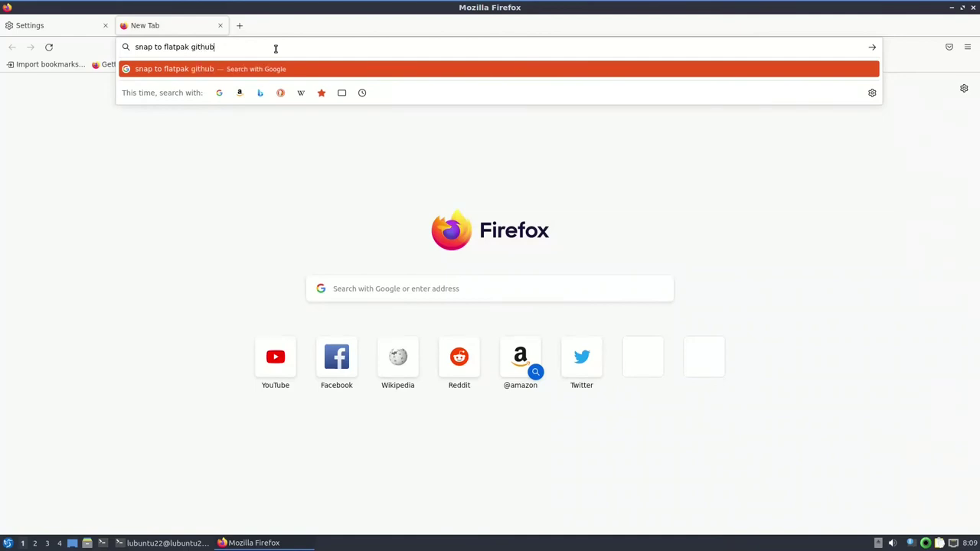
pyautogui.press('Return')
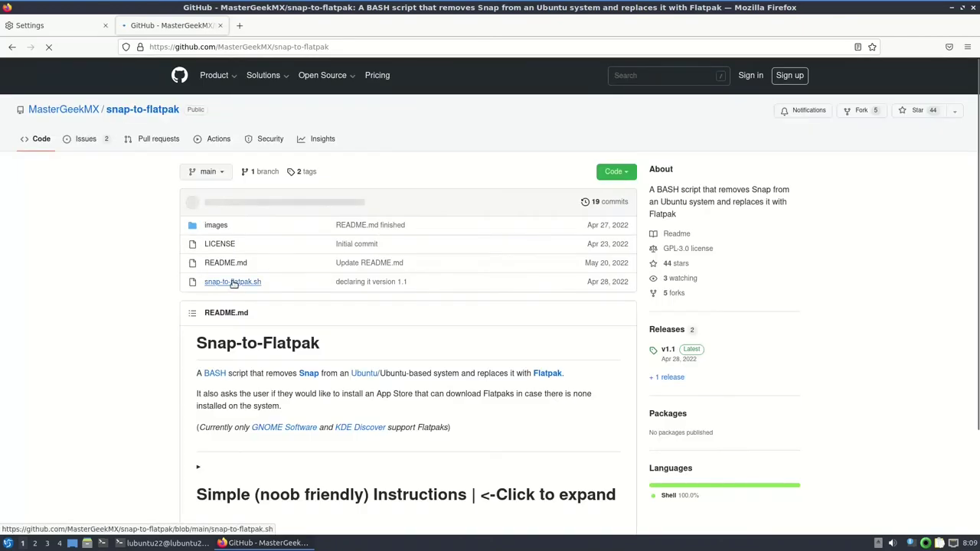
pyautogui.click(233, 282)
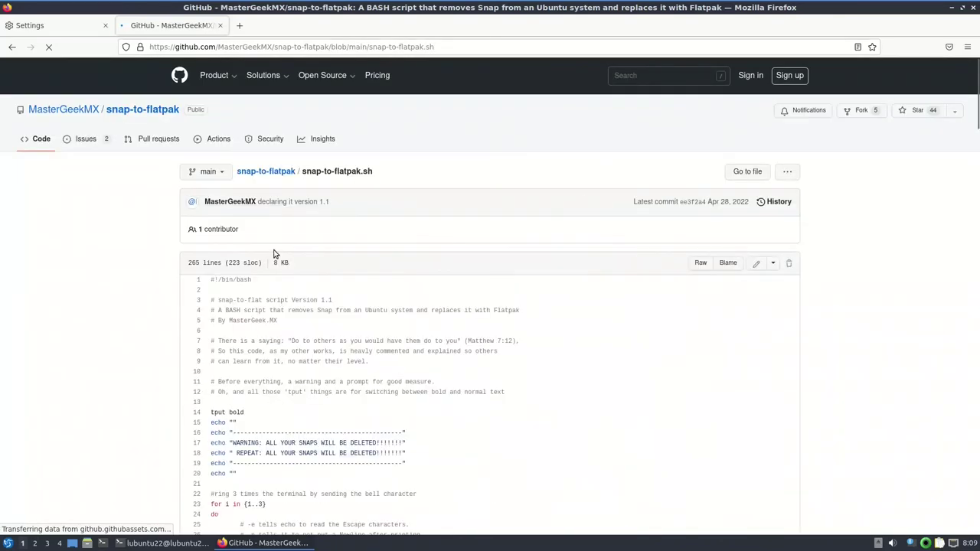
pyautogui.click(699, 264)
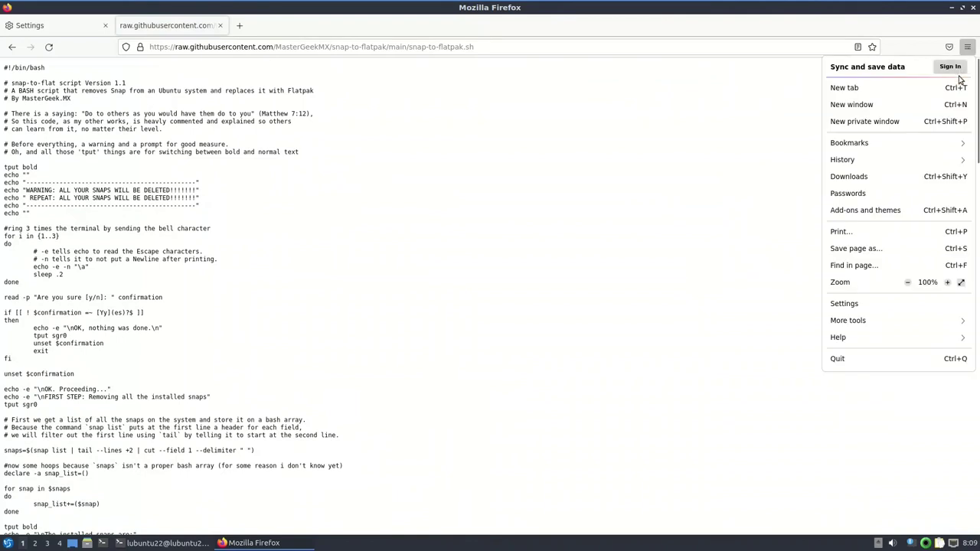
# - Save the raw script page as snap-to-flatpak.sh in the Downloads folder and close Firefox
pyautogui.click(880, 248)
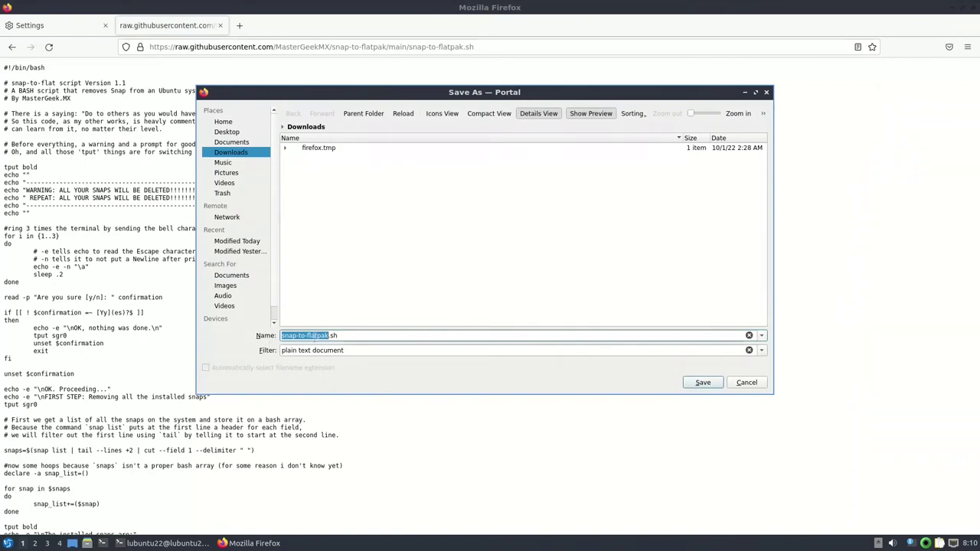
pyautogui.click(703, 383)
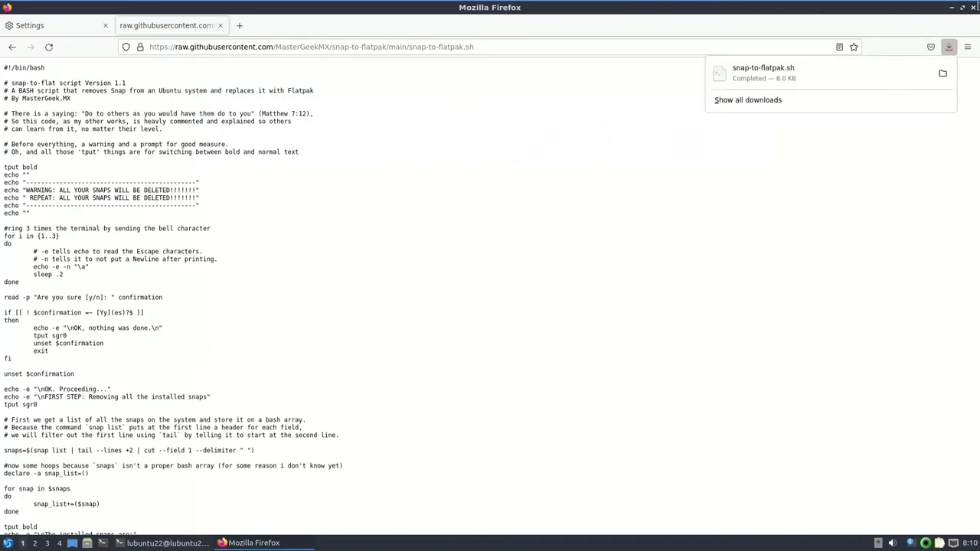
pyautogui.click(976, 10)
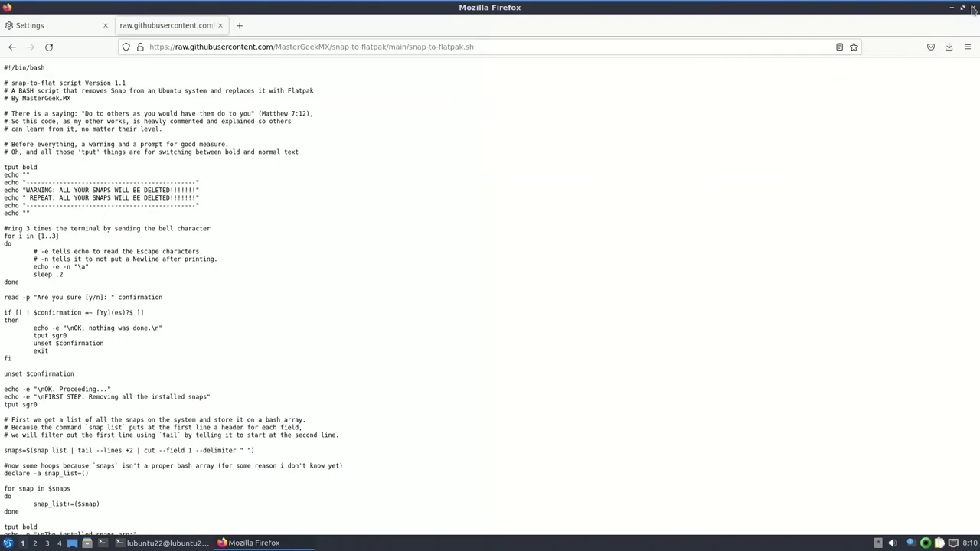
pyautogui.click(974, 9)
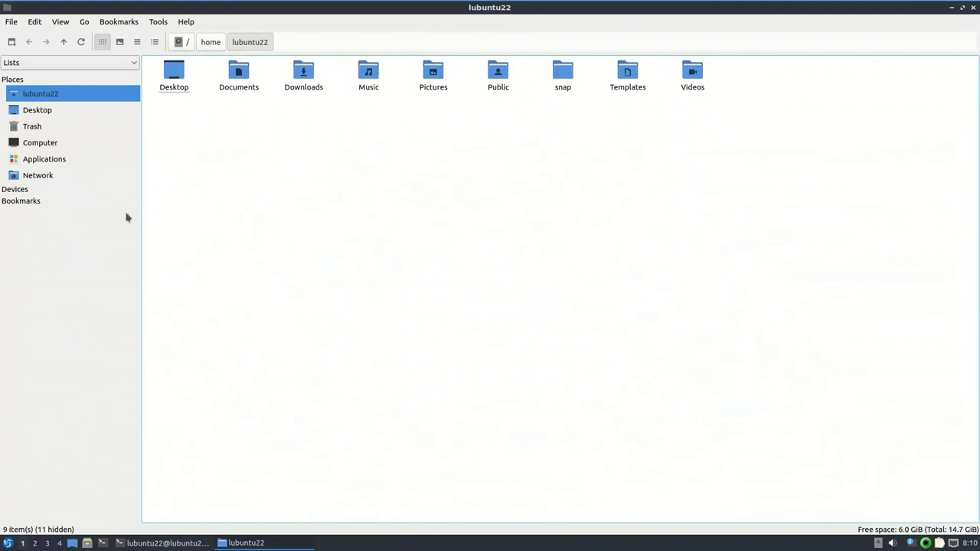
# - Make the snap-to-flatpak.sh file in the Downloads folder executable through its file permissions
pyautogui.doubleClick(304, 77)
pyautogui.click(238, 95)
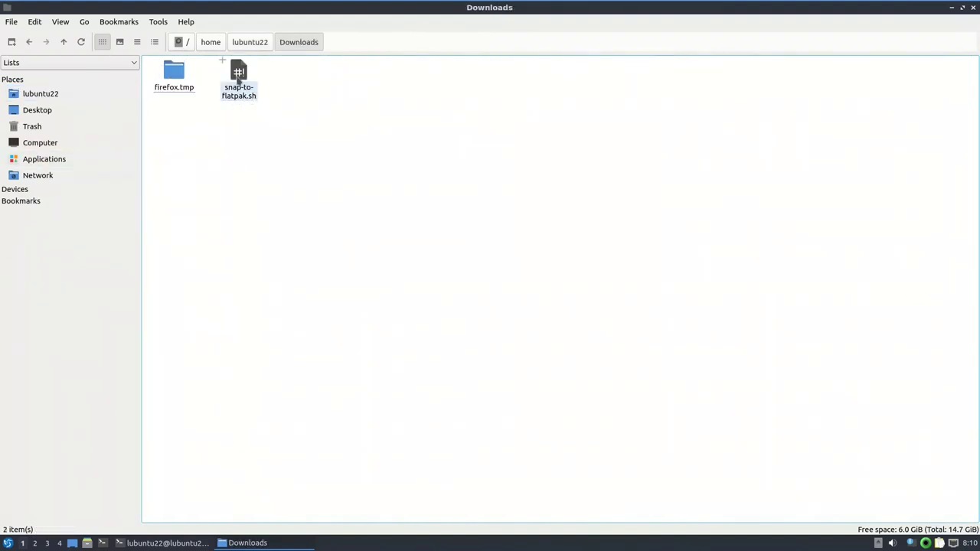
pyautogui.click(243, 92)
pyautogui.rightClick(243, 91)
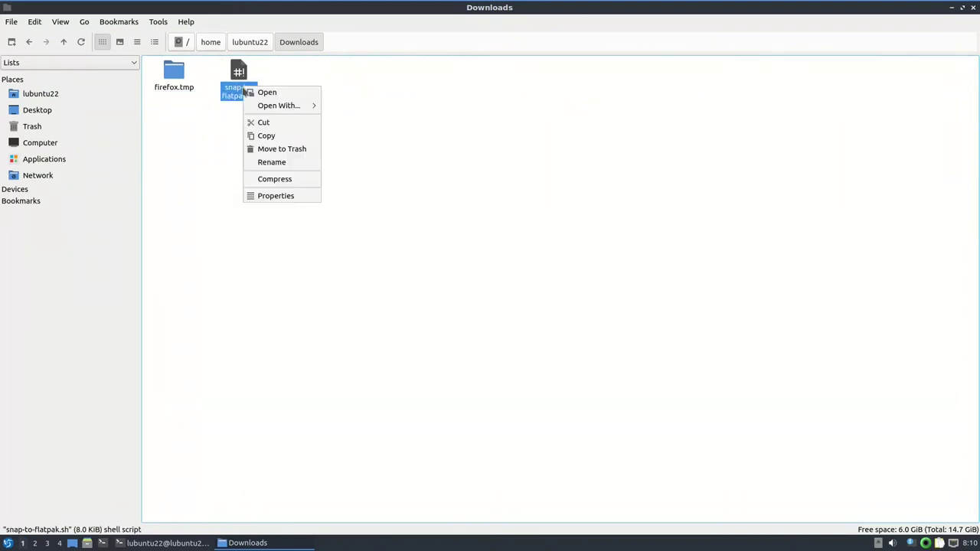
pyautogui.click(273, 196)
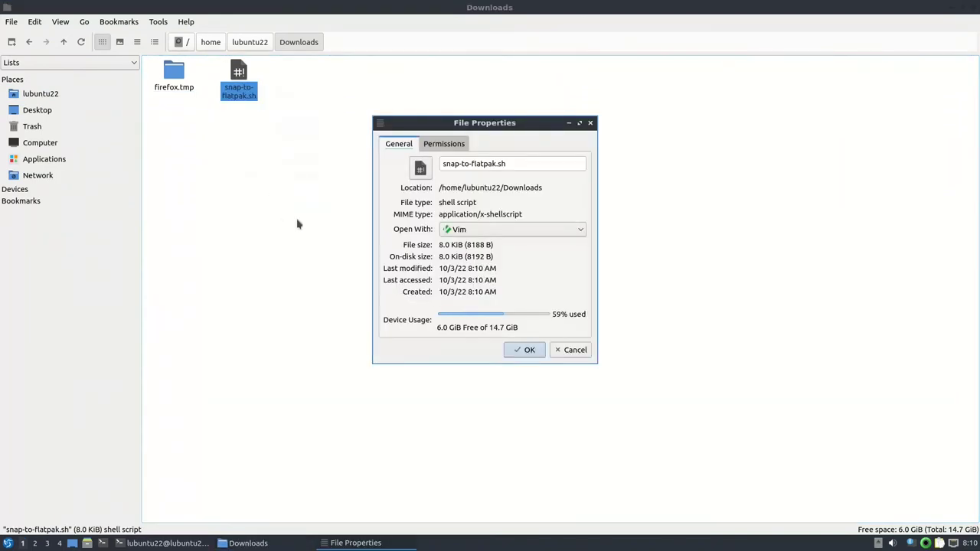
pyautogui.click(442, 144)
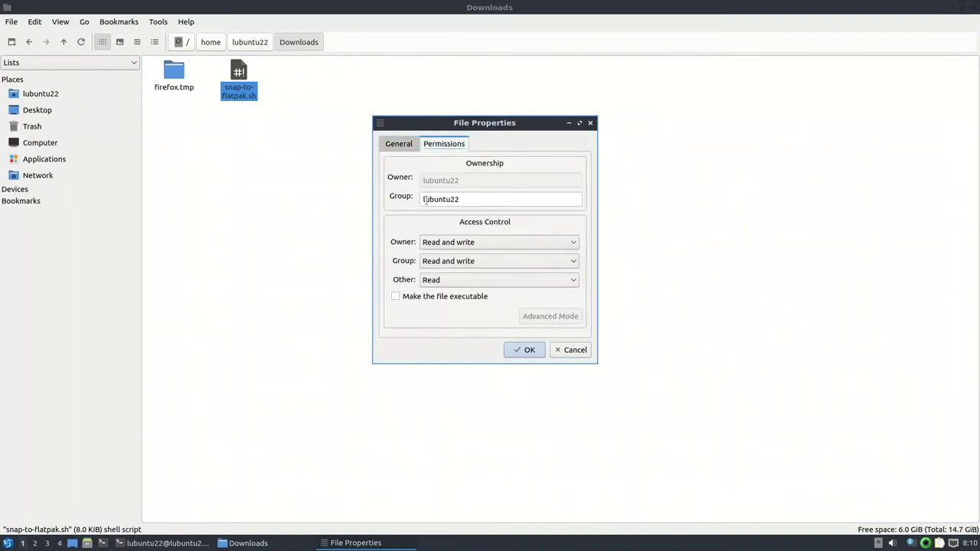
pyautogui.click(396, 297)
pyautogui.click(525, 351)
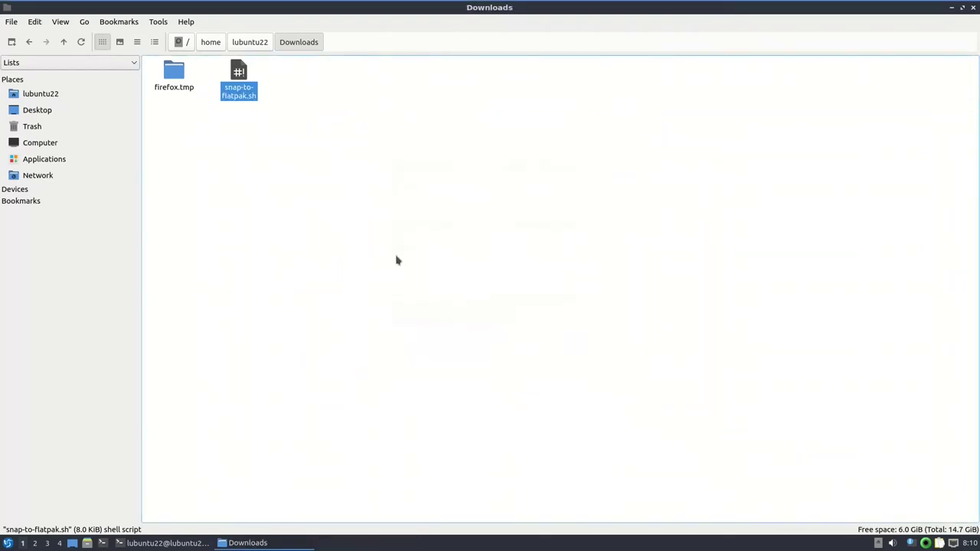
# - In the terminal, change to the Downloads directory and run ./snap-to-flatpak.sh
pyautogui.click(162, 542)
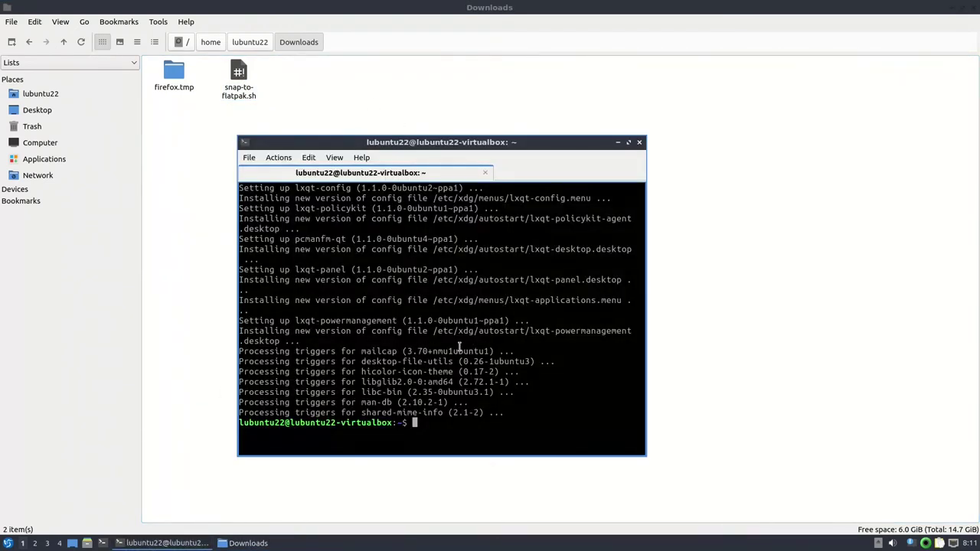
pyautogui.write('cd Downl')
pyautogui.press('Tab')
pyautogui.press('Return')
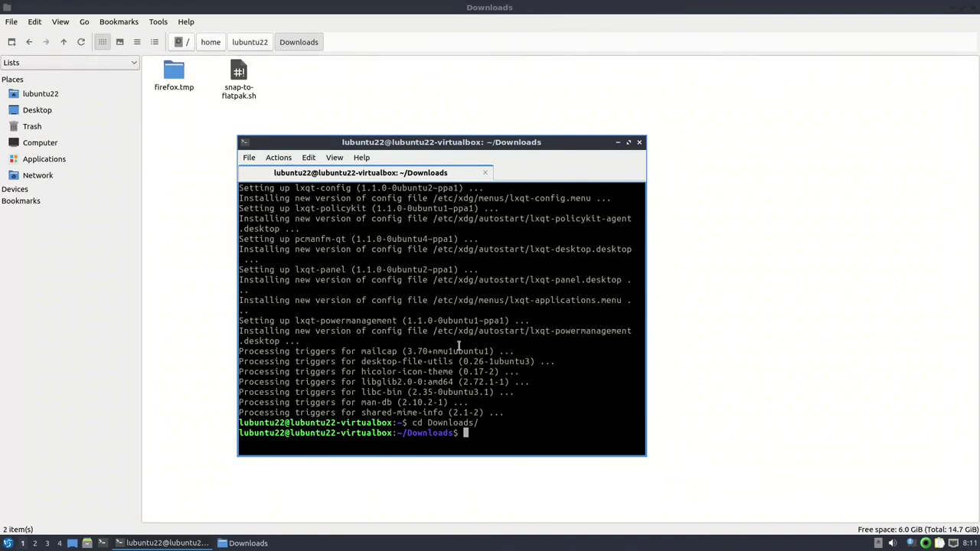
pyautogui.write('./s')
pyautogui.press('Tab')
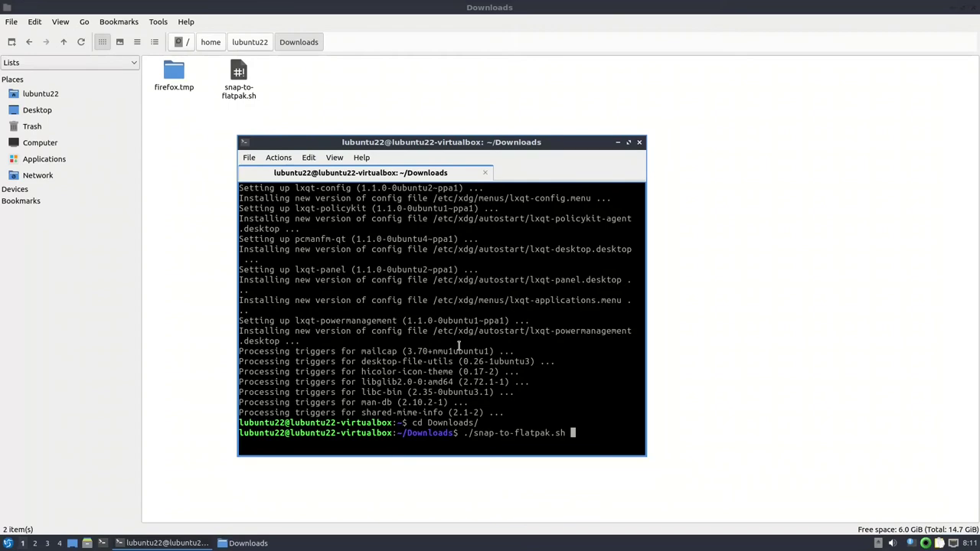
pyautogui.press('Return')
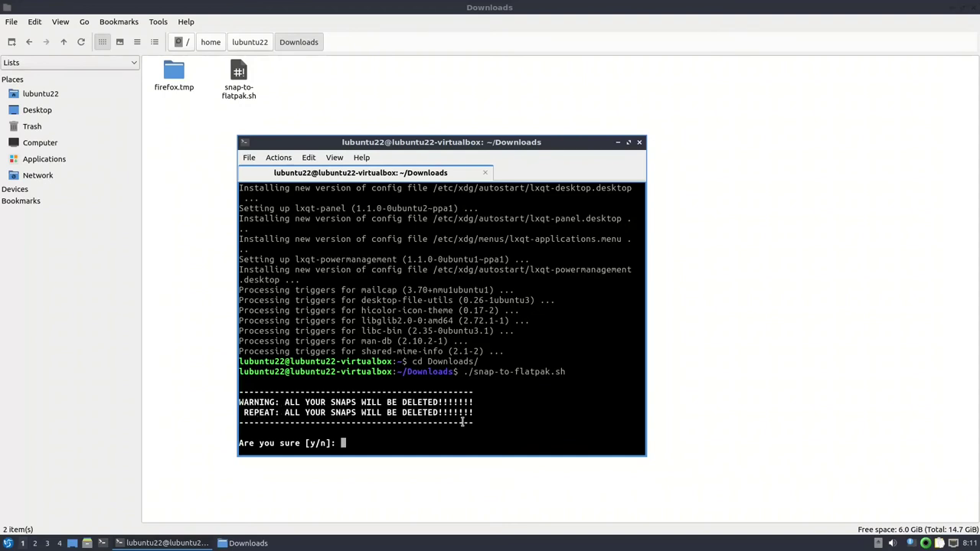
# - Confirm deleting all installed snaps with y and enter the sudo password to authorize the removal
pyautogui.write('y')
pyautogui.press('Return')
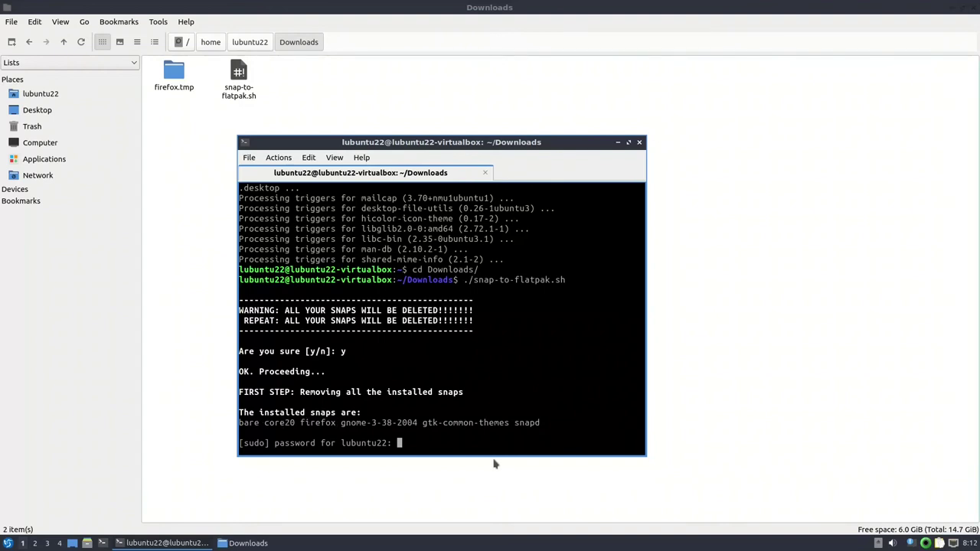
pyautogui.press('Return')
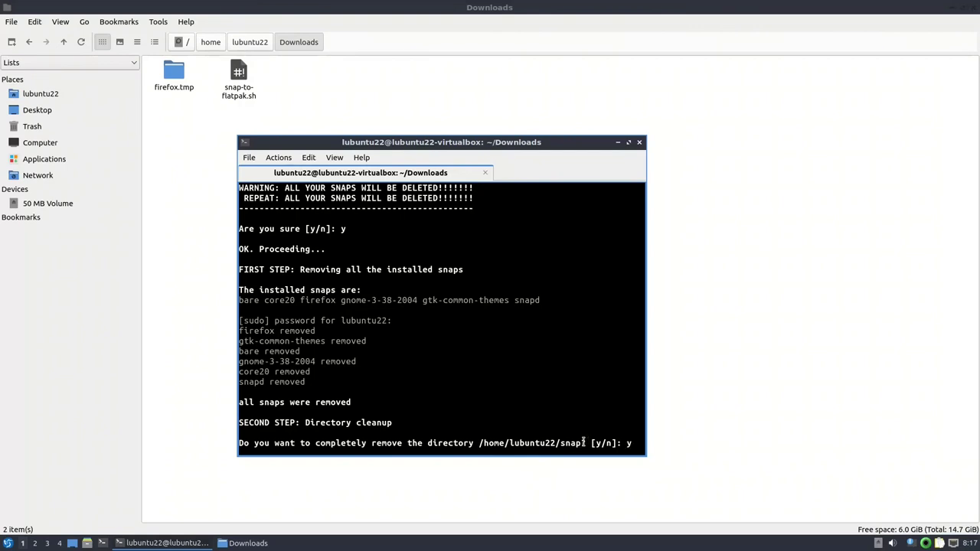
# - Confirm with y the script's cleanup of the leftover snap directories, including the home snap folder, /snap, /var/snap and /var/cache/snapd
pyautogui.press('Return')
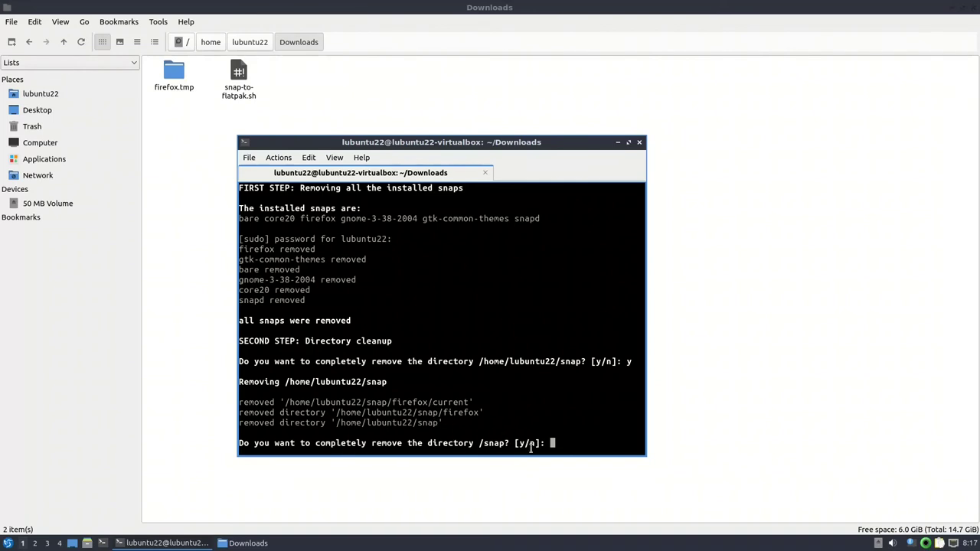
pyautogui.write('y')
pyautogui.press('Return')
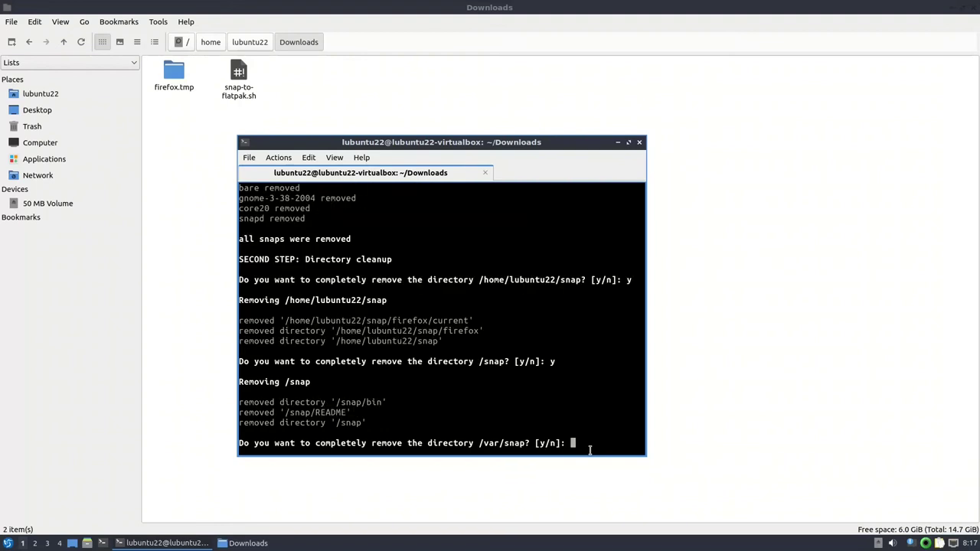
pyautogui.write('y')
pyautogui.press('Return')
pyautogui.write('y')
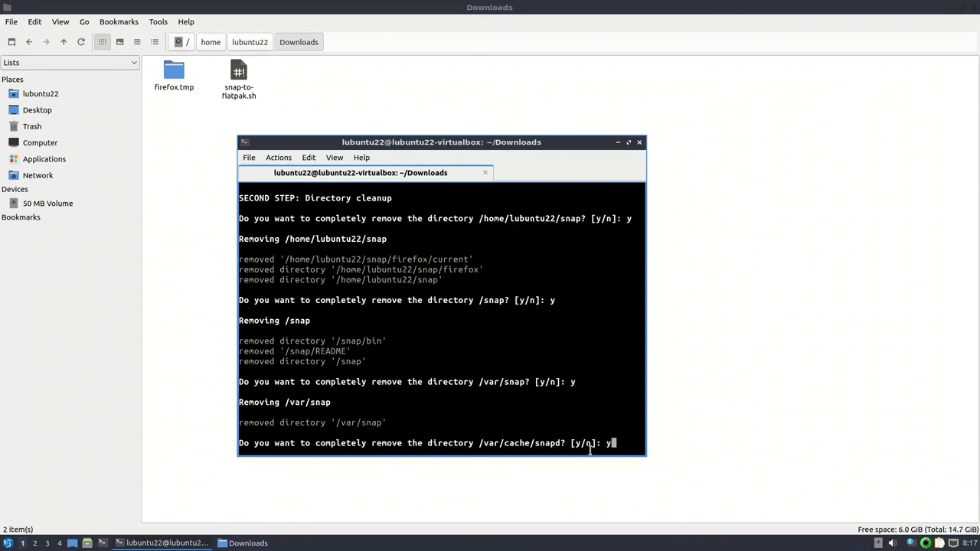
pyautogui.press('Return')
pyautogui.write('y')
pyautogui.press('Return')
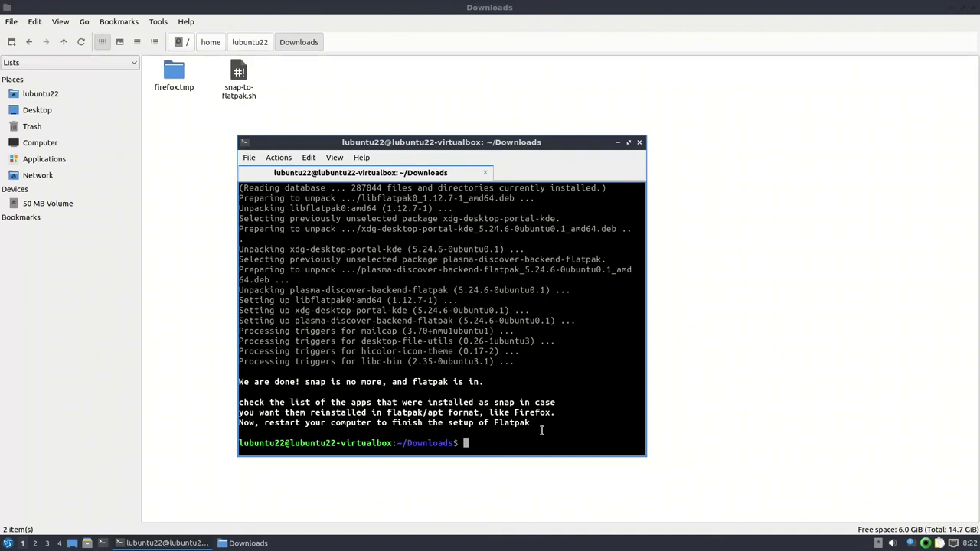
# - Try to install Firefox with the command sudo apt install firefox
pyautogui.write('sudo apt install firefox')
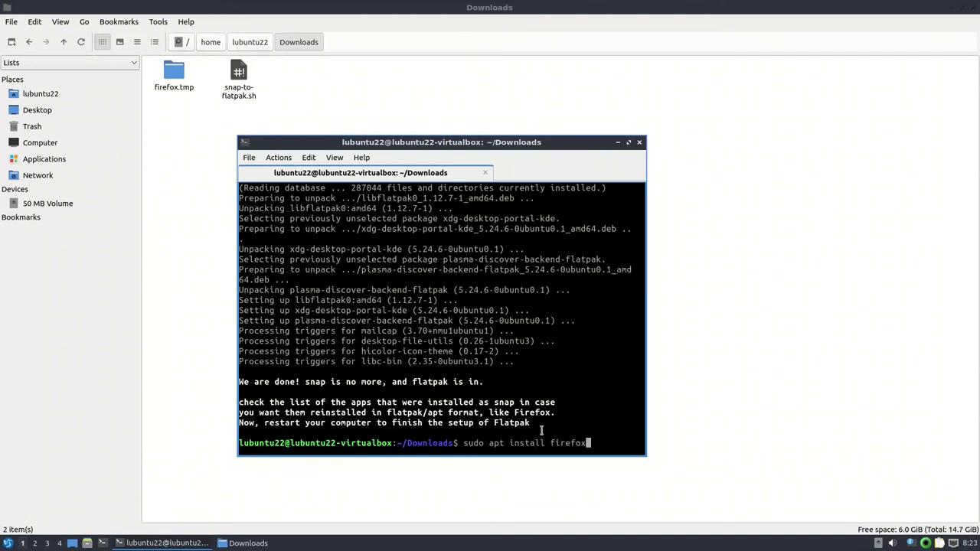
pyautogui.press('Return')
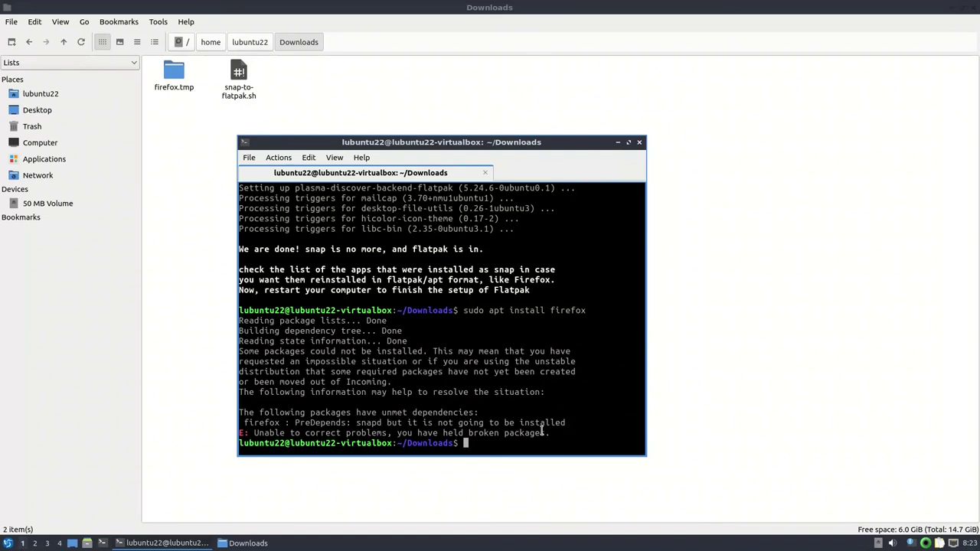
# - Add the Mozilla Team repository with sudo add-apt-repository ppa:mozillateam/ppa and confirm adding it
pyautogui.press('Up')
pyautogui.press('Up')
pyautogui.press('Up')
pyautogui.press('Up')
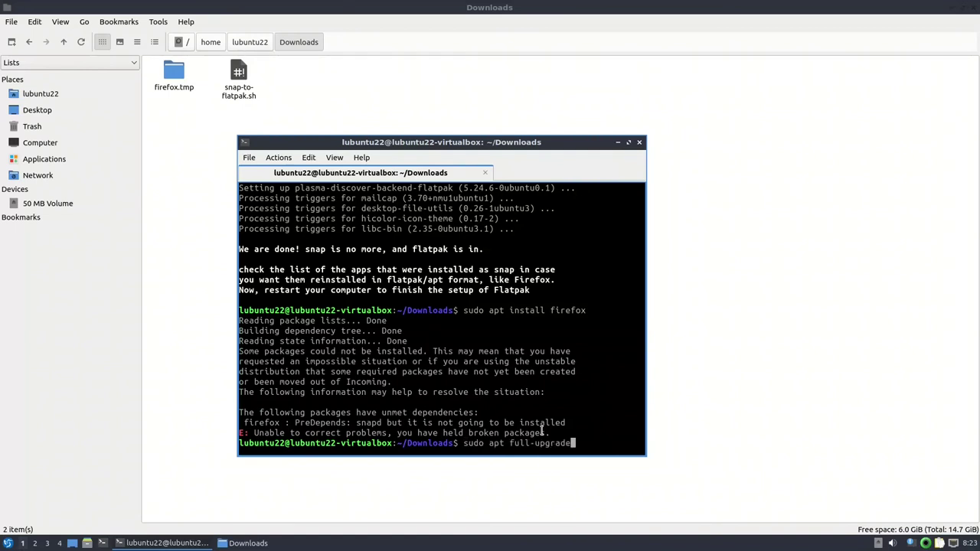
pyautogui.press('BackSpace')
pyautogui.press('BackSpace')
pyautogui.press('BackSpace')
pyautogui.press('BackSpace')
pyautogui.press('BackSpace')
pyautogui.press('BackSpace')
pyautogui.press('BackSpace')
pyautogui.press('BackSpace')
pyautogui.press('BackSpace')
pyautogui.press('BackSpace')
pyautogui.press('BackSpace')
pyautogui.press('BackSpace')
pyautogui.press('BackSpace')
pyautogui.press('BackSpace')
pyautogui.press('BackSpace')
pyautogui.press('BackSpace')
pyautogui.press('BackSpace')
pyautogui.press('BackSpace')
pyautogui.press('BackSpace')
pyautogui.press('BackSpace')
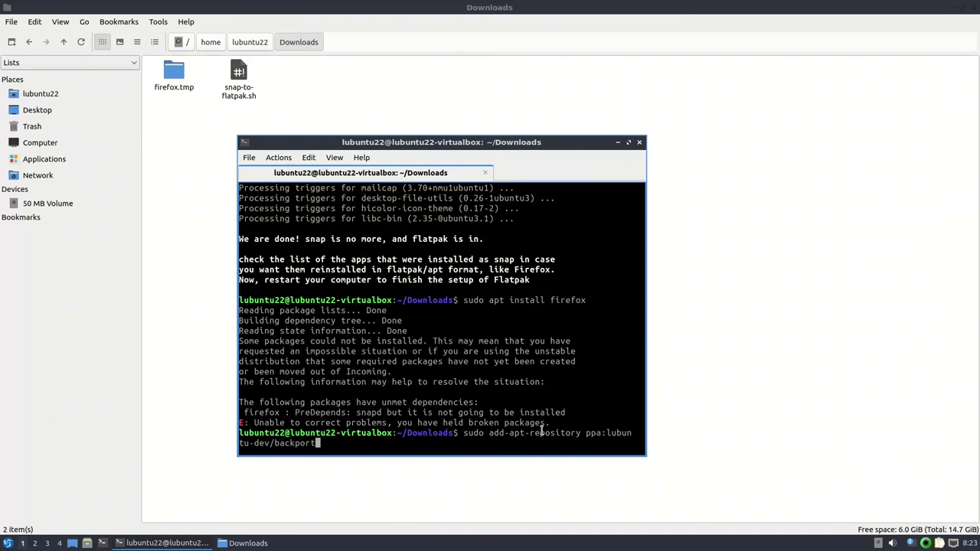
pyautogui.write('ppa:')
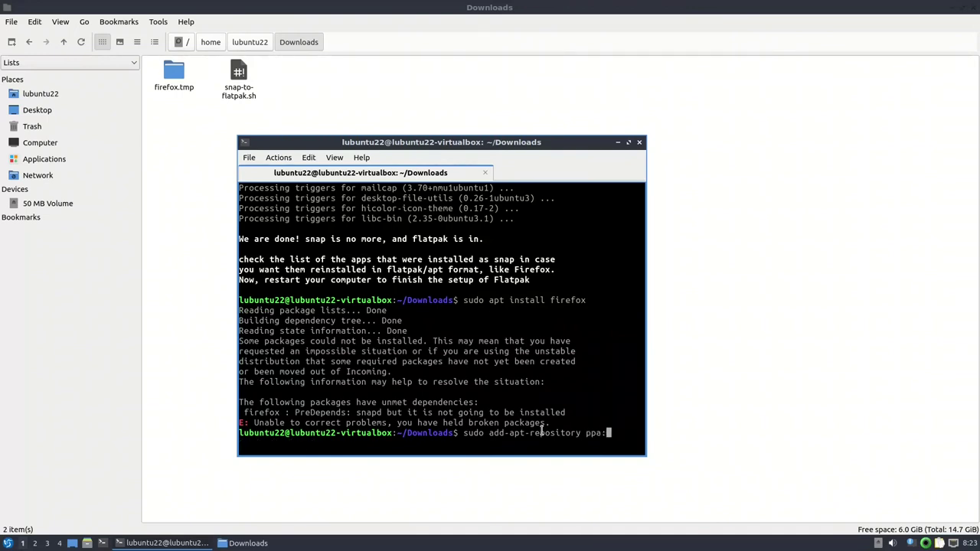
pyautogui.write('mozillateam/ppa')
pyautogui.press('Return')
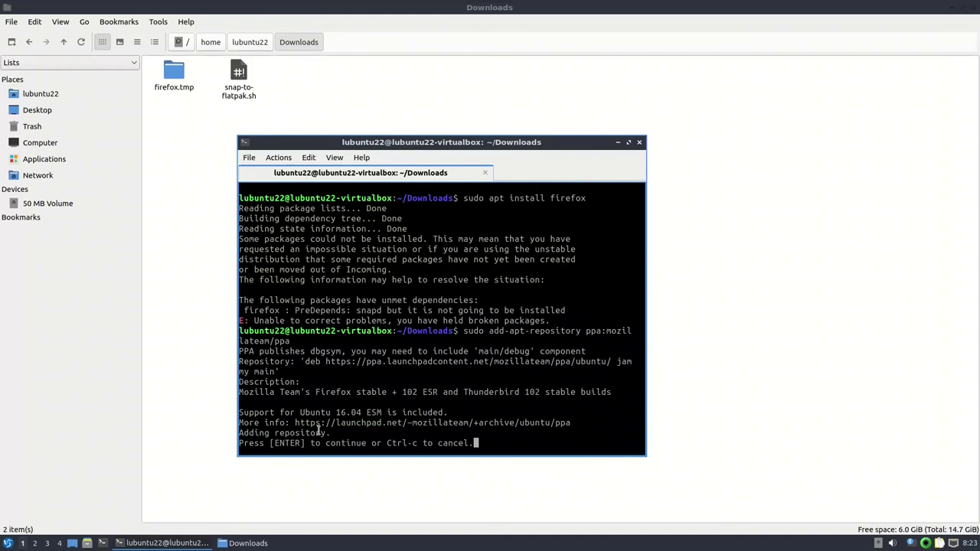
pyautogui.press('Return')
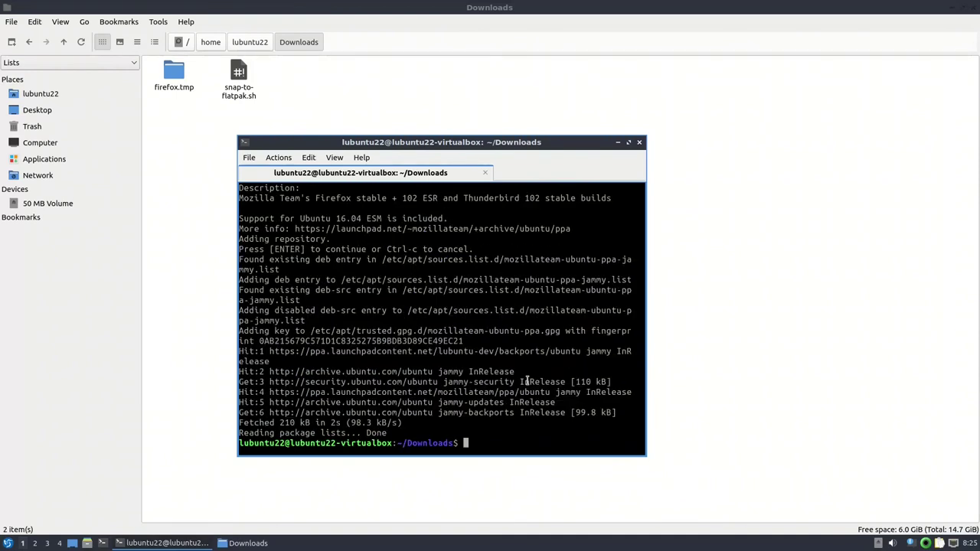
# - Install Firefox ESR with sudo apt install firefox-esr and confirm the installation with y
pyautogui.press('Up')
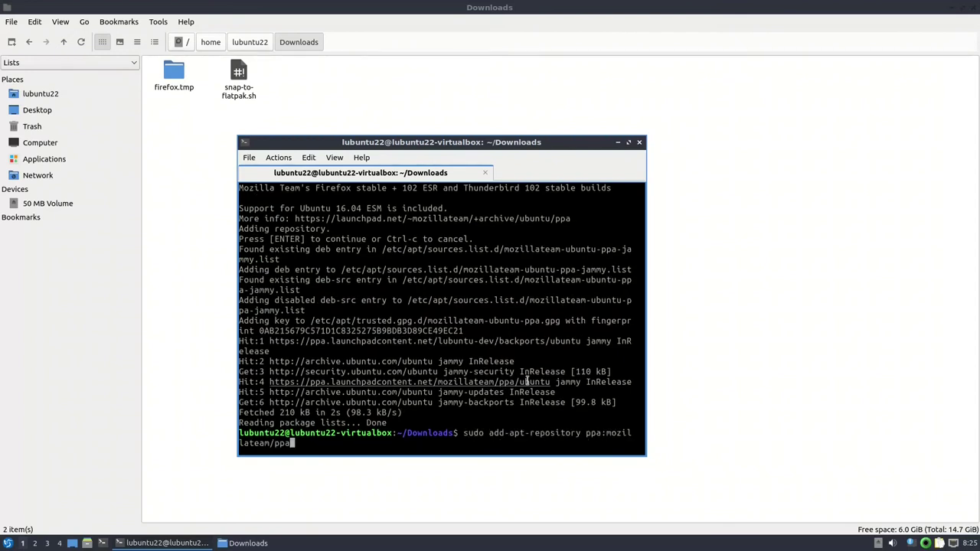
pyautogui.press('Up')
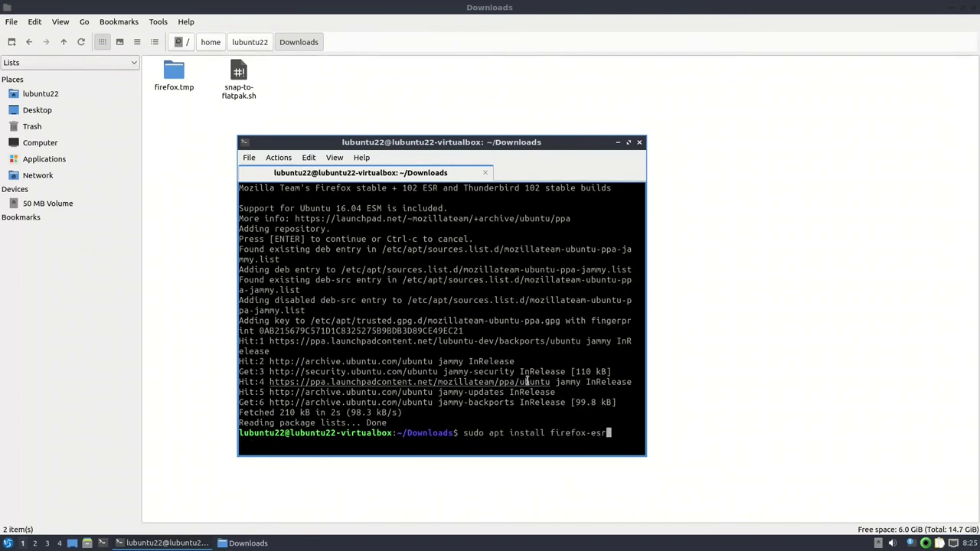
pyautogui.press('Return')
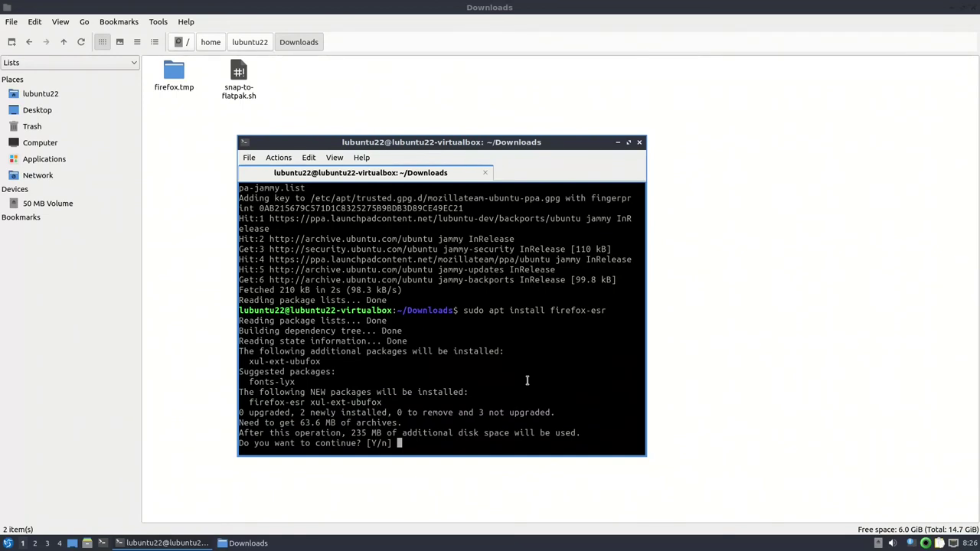
pyautogui.write('y')
pyautogui.press('Return')
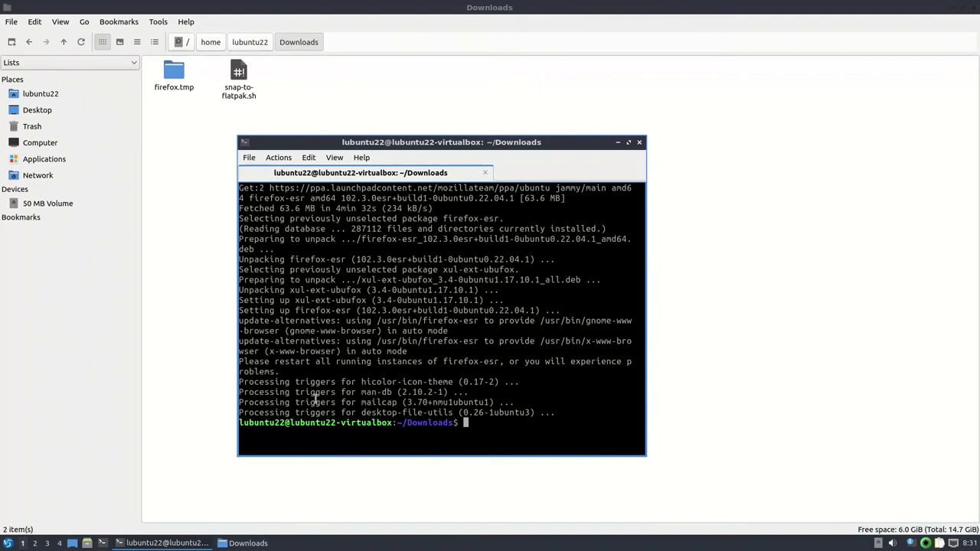
# - Minimize the open windows and launch Firefox Web Browser from the Internet applications
pyautogui.click(245, 543)
pyautogui.click(245, 544)
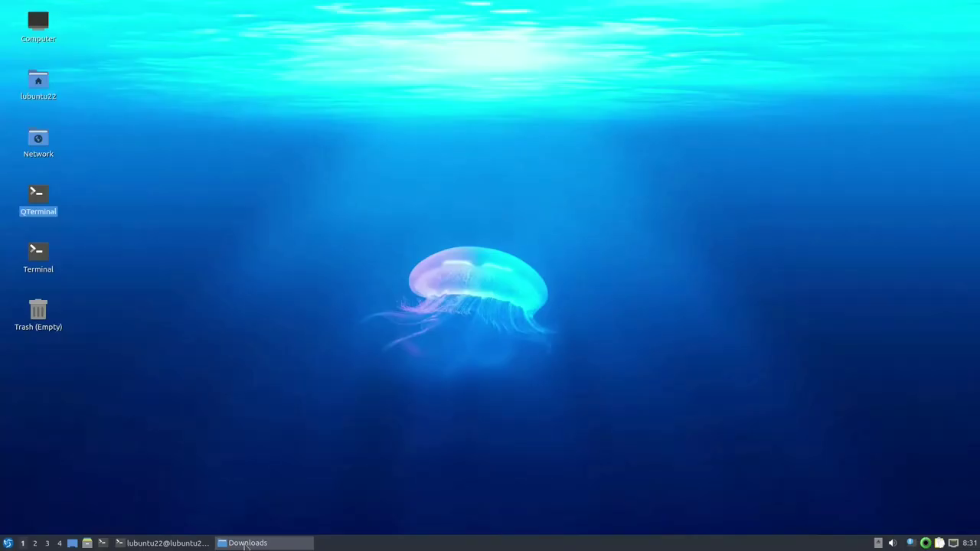
pyautogui.click(8, 544)
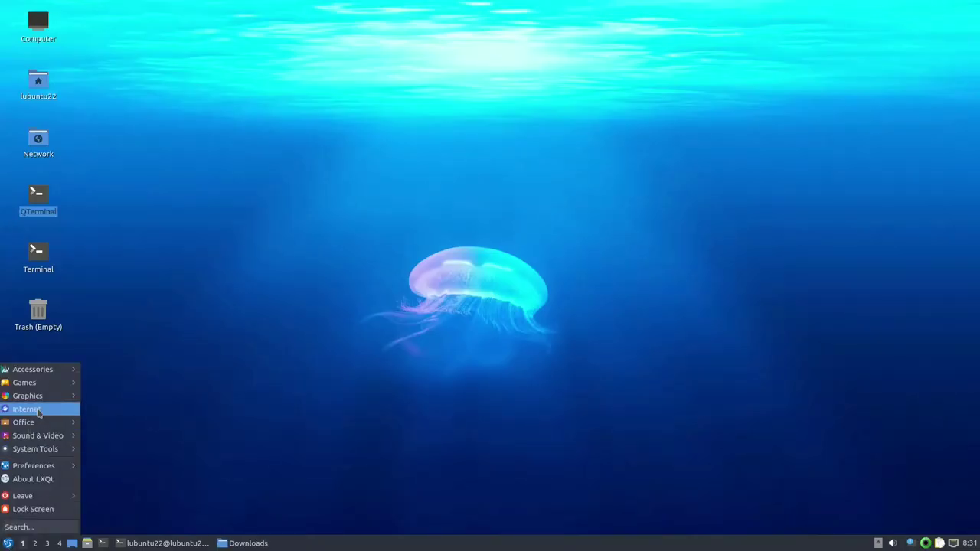
pyautogui.moveTo(38, 413)
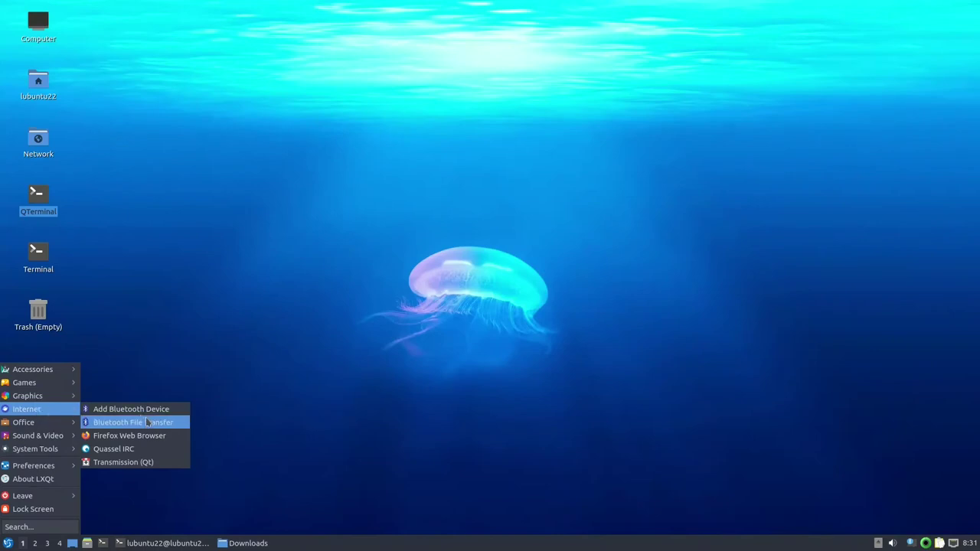
pyautogui.click(152, 442)
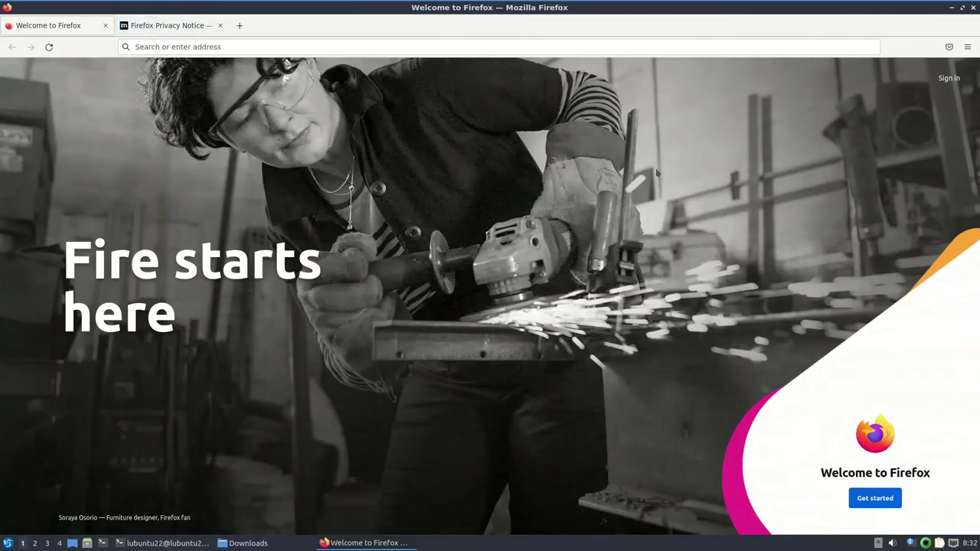
# - View the About Firefox information to check the installed release and version, then close it
pyautogui.click(967, 47)
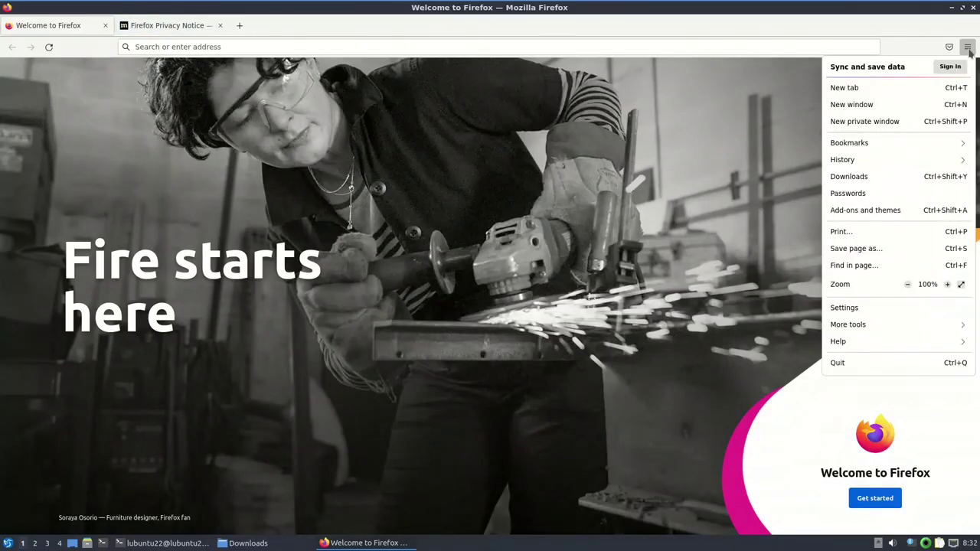
pyautogui.click(863, 344)
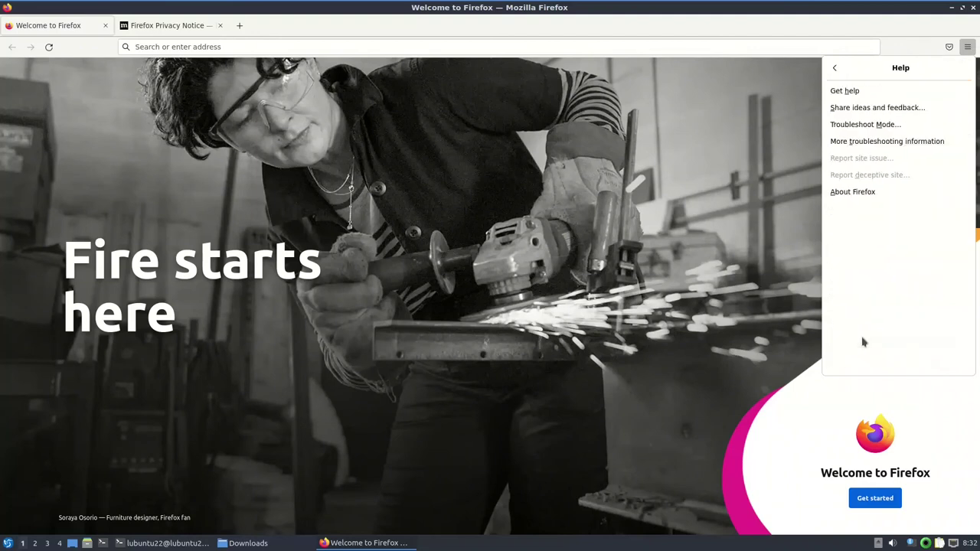
pyautogui.click(864, 191)
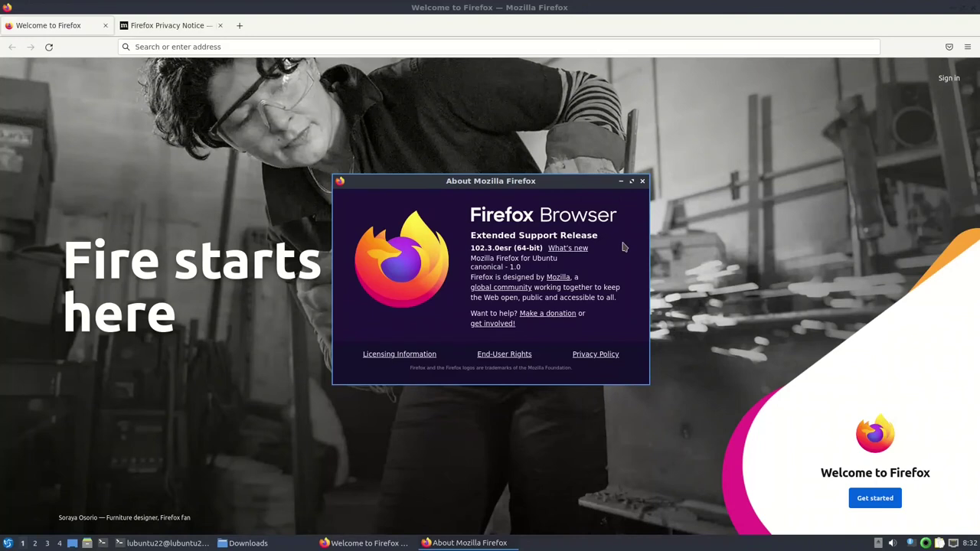
pyautogui.click(643, 182)
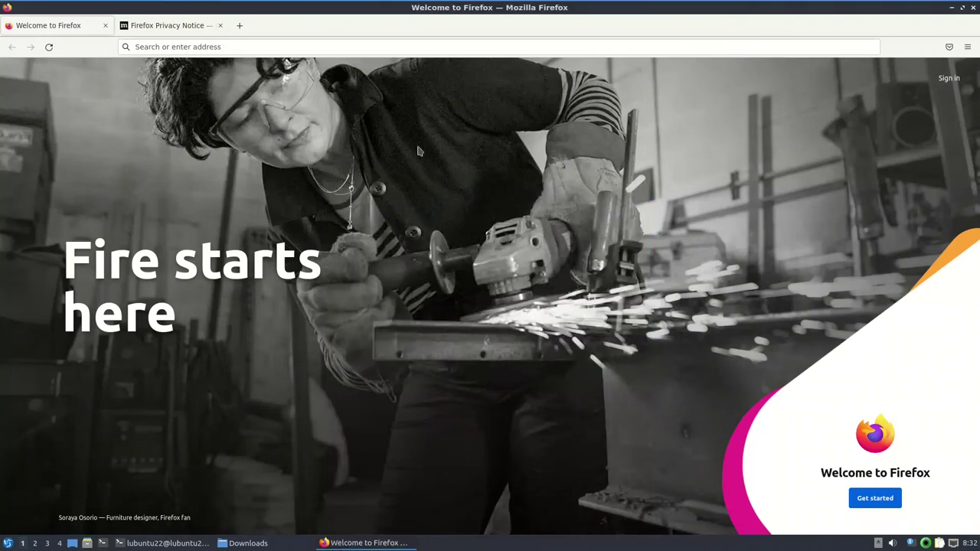
# - Set Firefox's privacy settings to never remember history, restart the browser to apply it, and close it
pyautogui.click(968, 47)
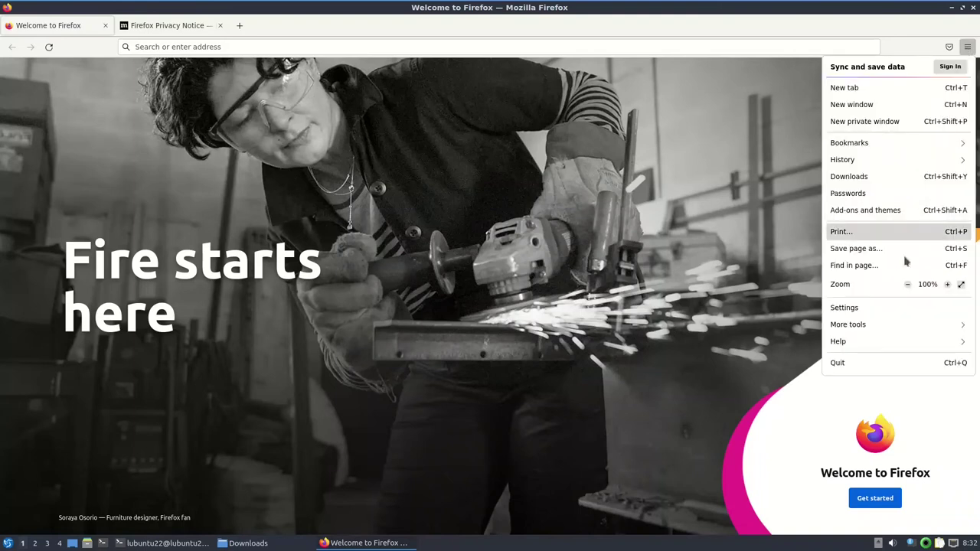
pyautogui.click(891, 308)
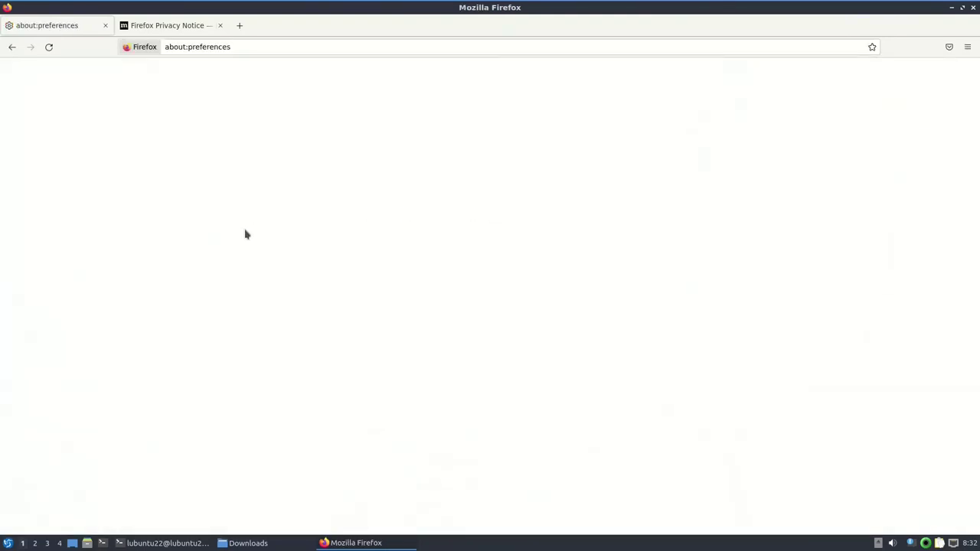
pyautogui.click(77, 184)
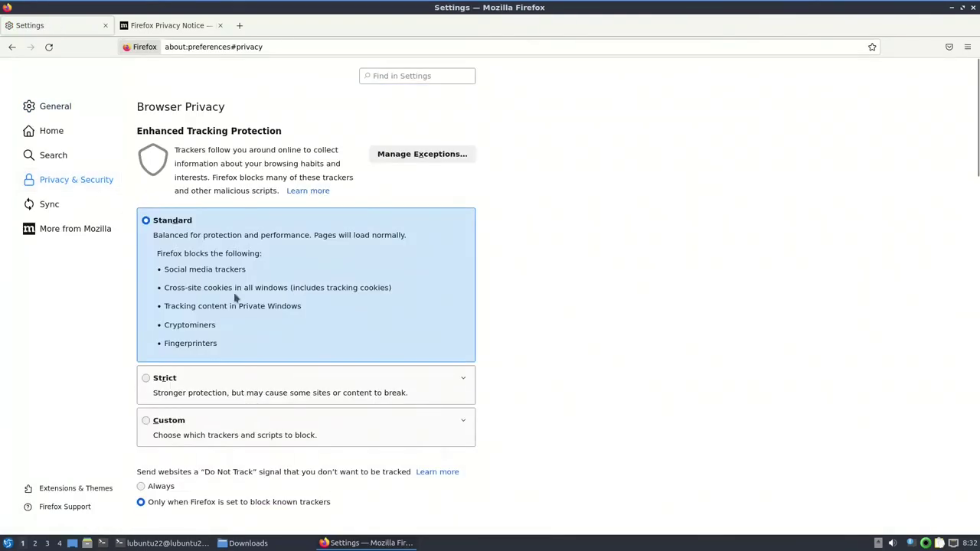
pyautogui.scroll(-8, 236, 297)
pyautogui.click(262, 389)
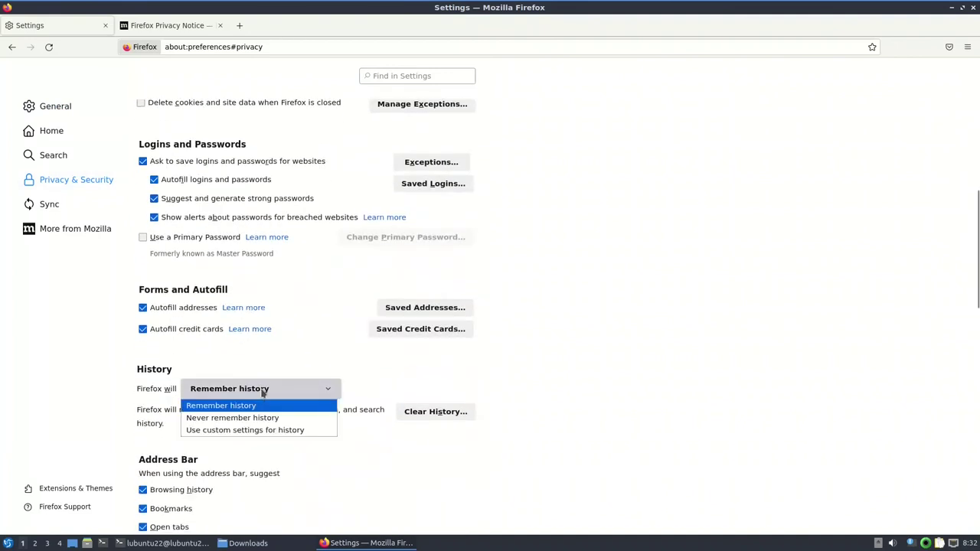
pyautogui.click(235, 418)
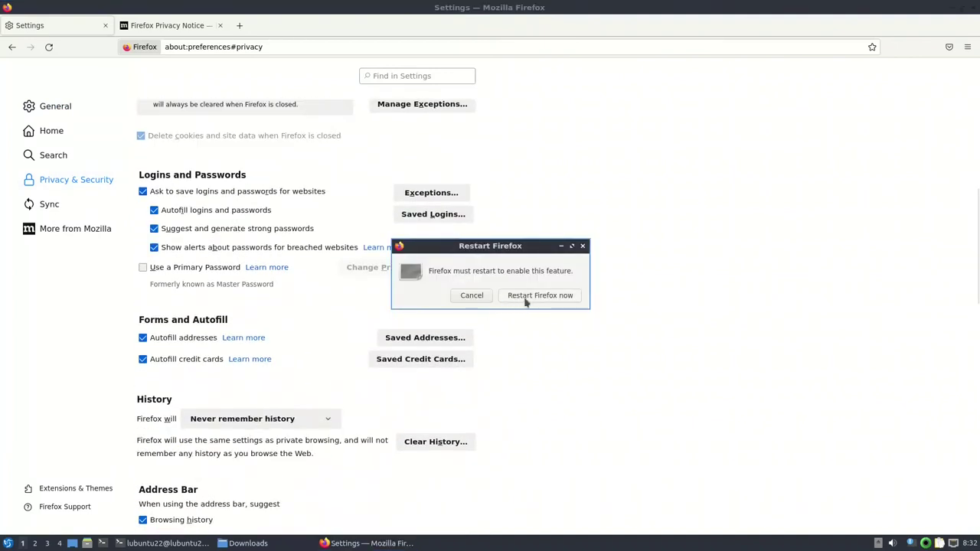
pyautogui.click(526, 297)
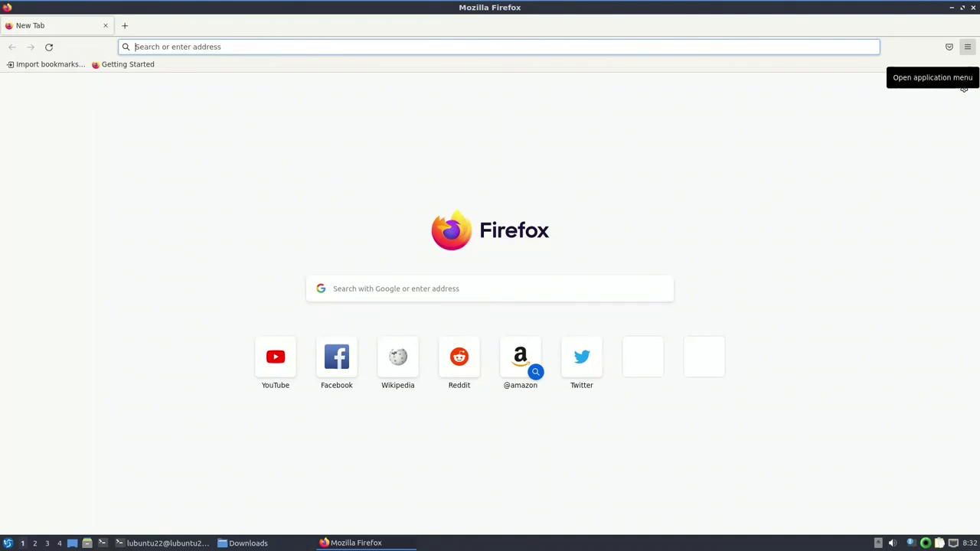
pyautogui.click(975, 7)
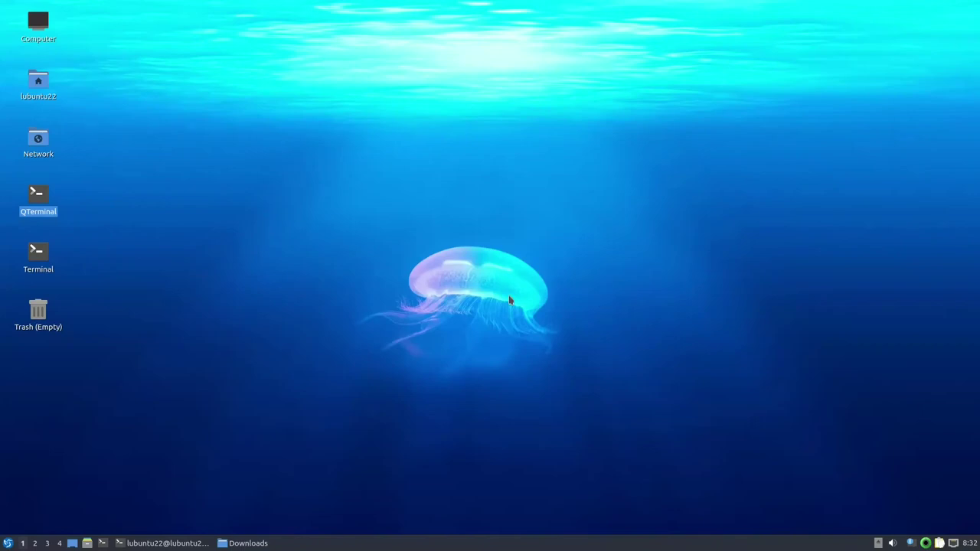
pyautogui.click(8, 542)
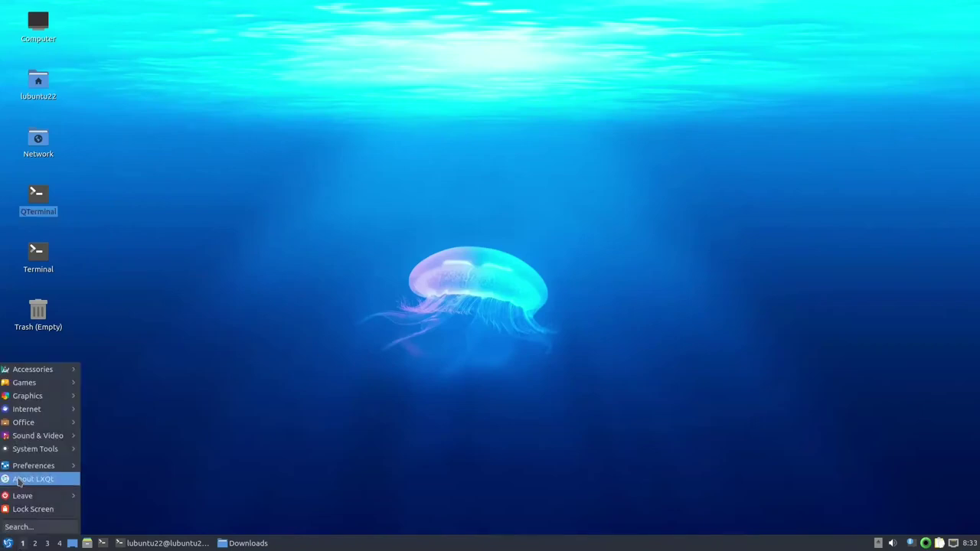
pyautogui.moveTo(35, 440)
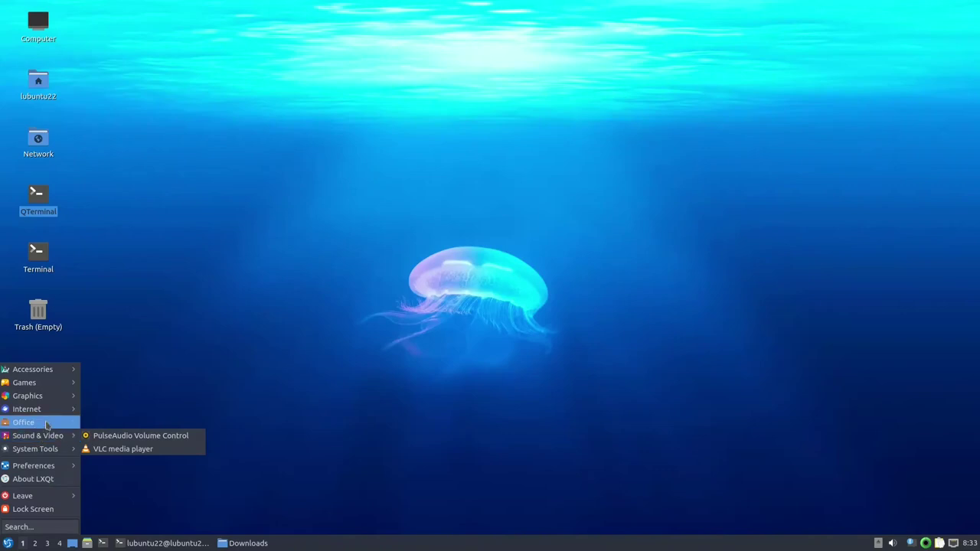
pyautogui.moveTo(56, 397)
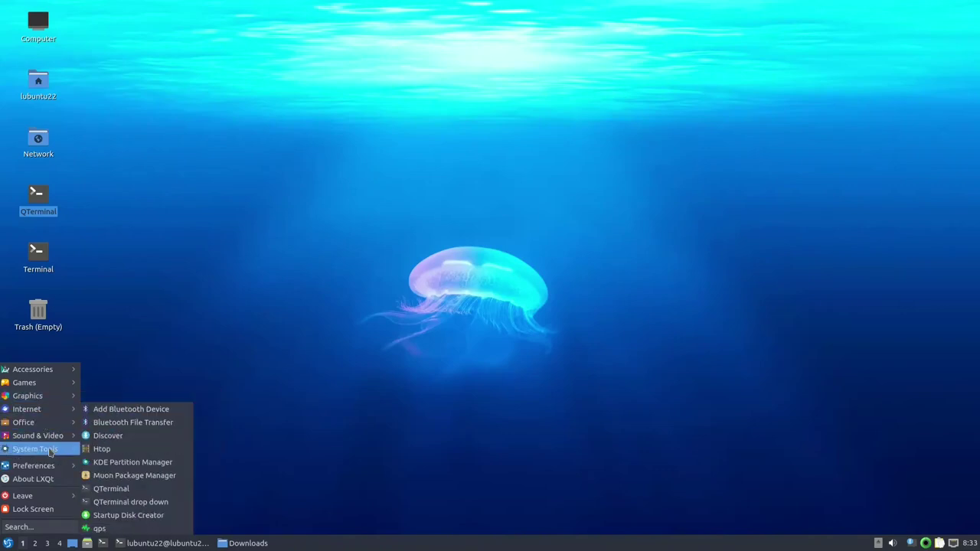
pyautogui.moveTo(63, 371)
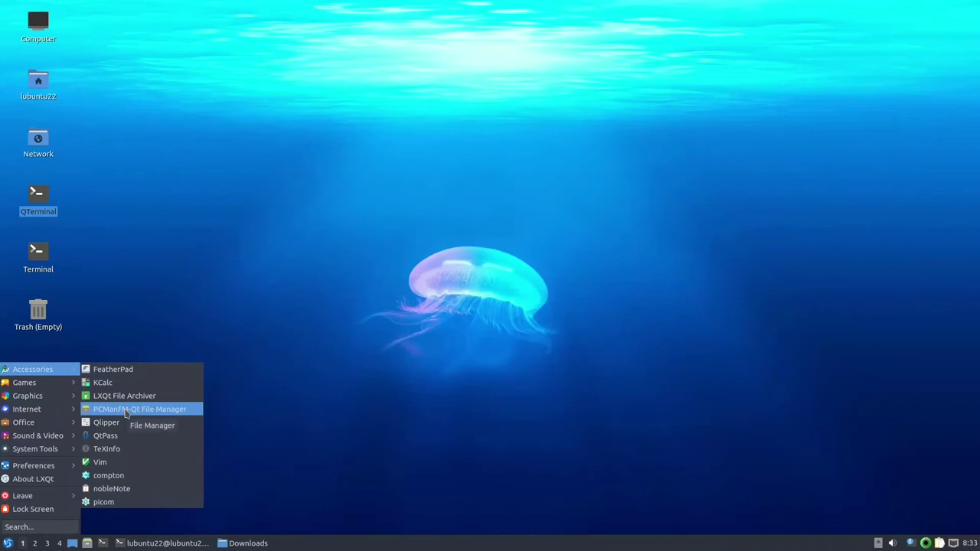
pyautogui.click(258, 420)
# - Bring back the Downloads file manager window, view its About information, and close that dialog
pyautogui.click(240, 540)
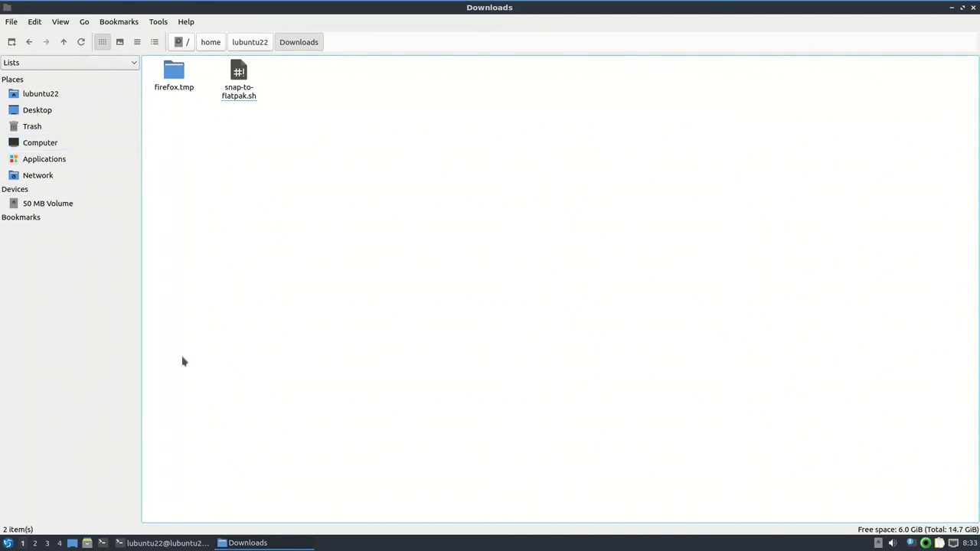
pyautogui.click(186, 24)
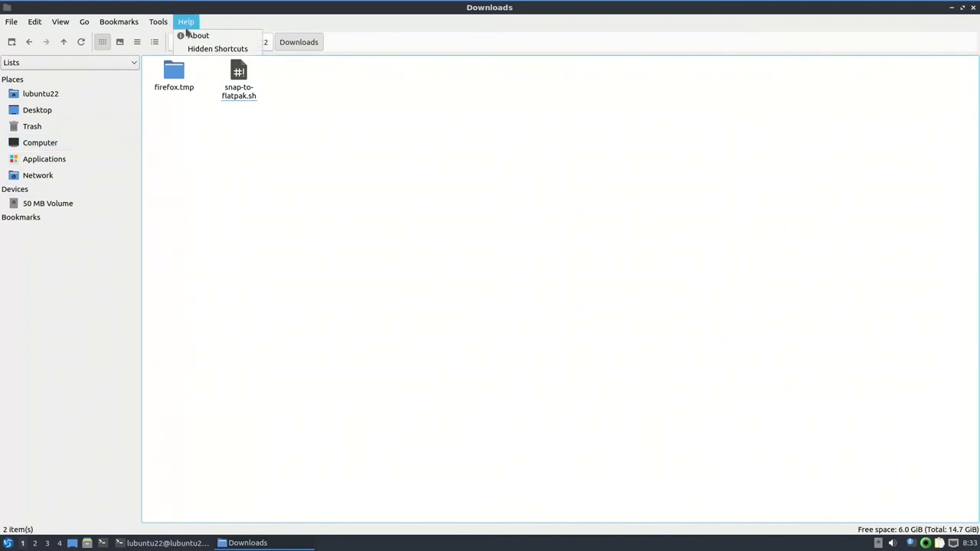
pyautogui.click(199, 33)
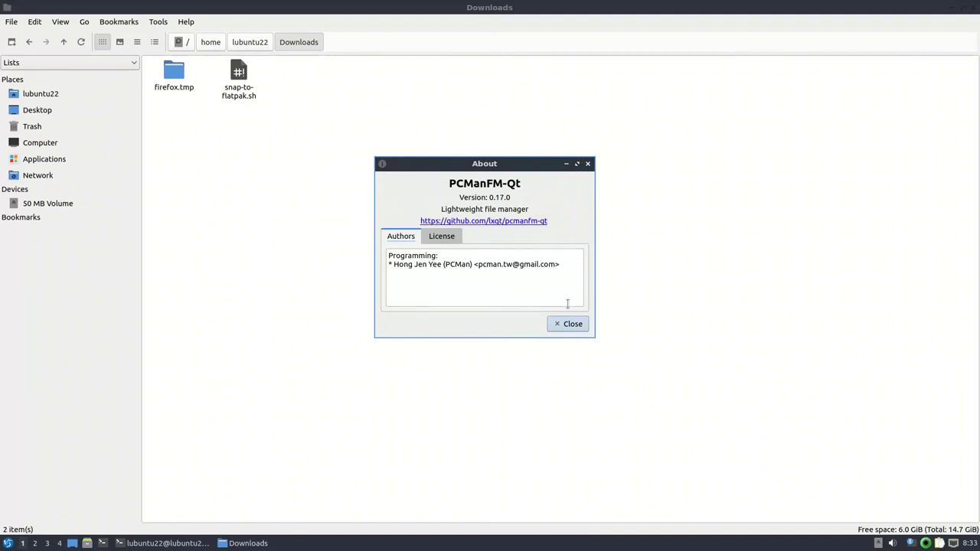
pyautogui.click(571, 327)
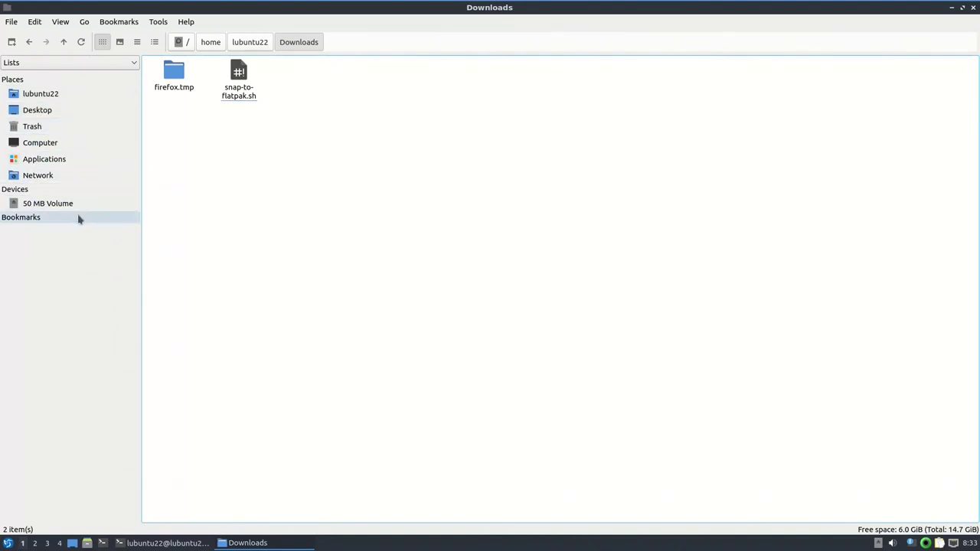
# - Install the PCManFM file manager from the terminal with the command sudo apt install pcmanfm
pyautogui.click(169, 543)
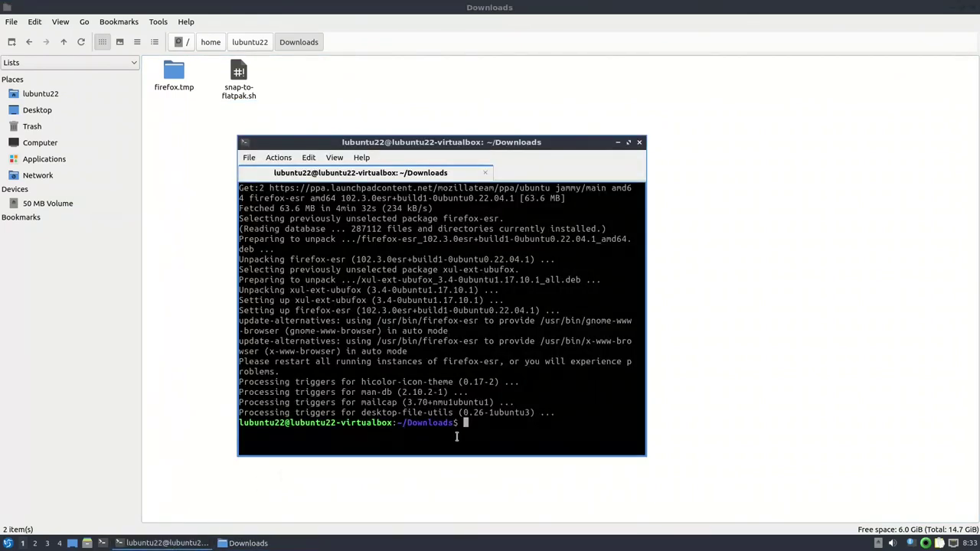
pyautogui.press('Up')
pyautogui.press('Up')
pyautogui.press('Down')
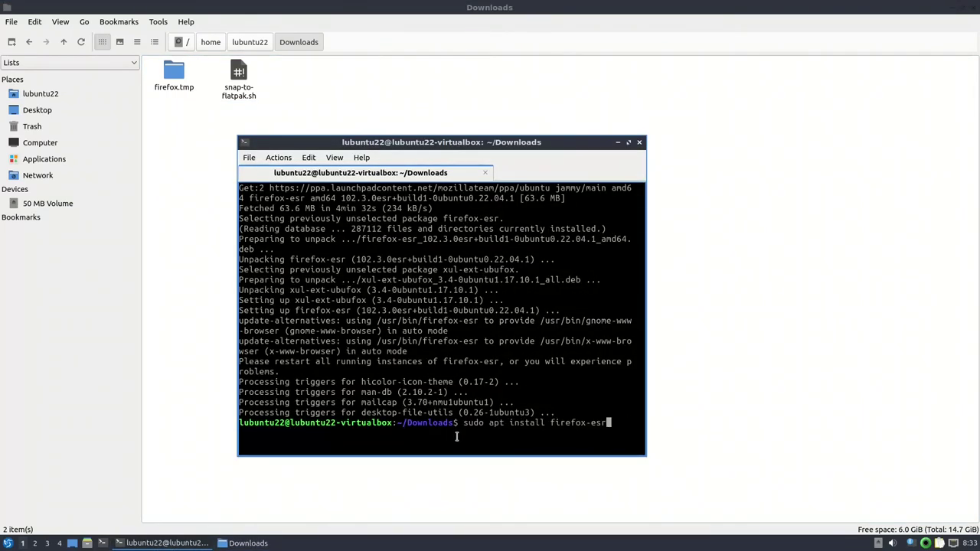
pyautogui.press('BackSpace')
pyautogui.press('BackSpace')
pyautogui.press('BackSpace')
pyautogui.press('BackSpace')
pyautogui.press('BackSpace')
pyautogui.press('BackSpace')
pyautogui.press('BackSpace')
pyautogui.press('BackSpace')
pyautogui.press('BackSpace')
pyautogui.press('BackSpace')
pyautogui.press('BackSpace')
pyautogui.write('pcmanfm')
pyautogui.press('Return')
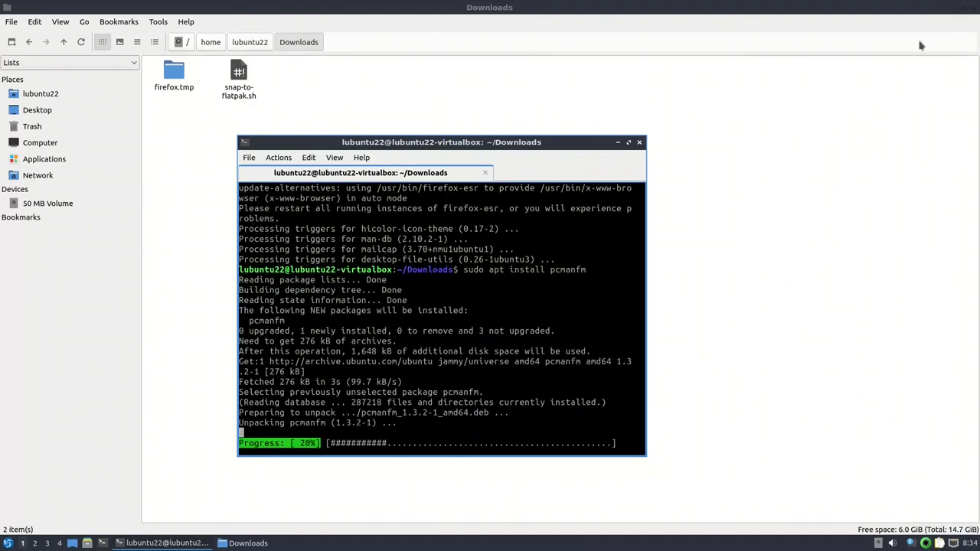
# - Unmaximize the file manager window, place it beside the terminal without overlap, and show the user's home folder in it
pyautogui.click(962, 9)
pyautogui.moveTo(425, 151); pyautogui.dragTo(708, 63)
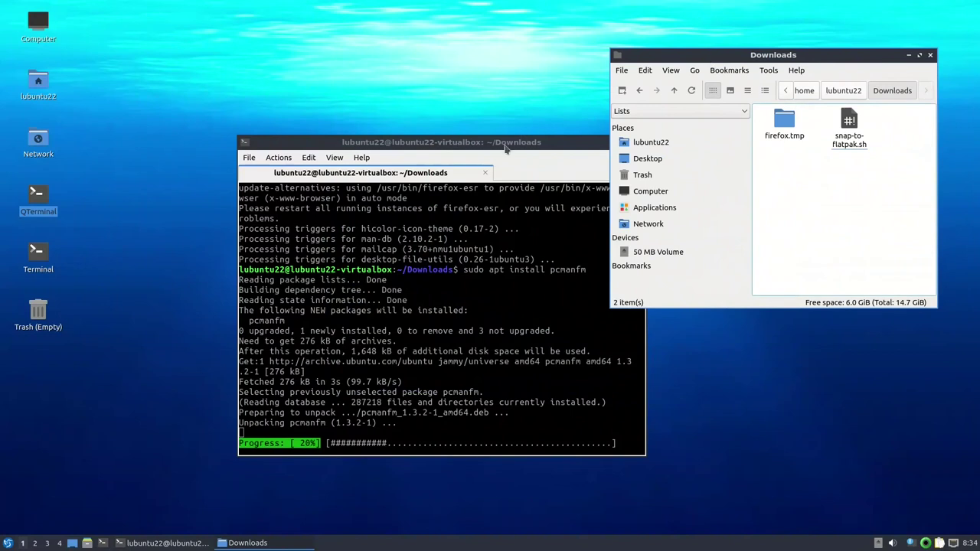
pyautogui.moveTo(510, 146); pyautogui.dragTo(388, 93)
pyautogui.moveTo(776, 56); pyautogui.dragTo(761, 61)
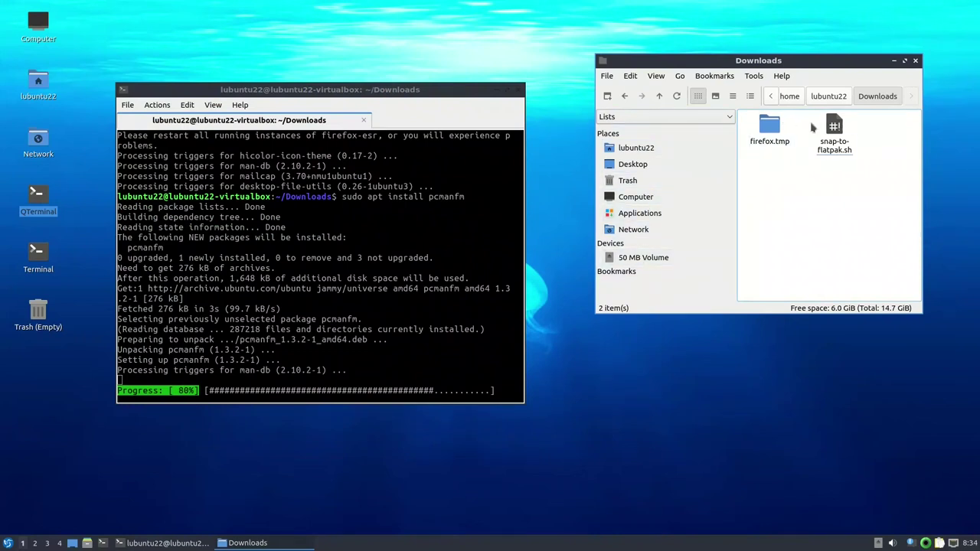
pyautogui.click(793, 97)
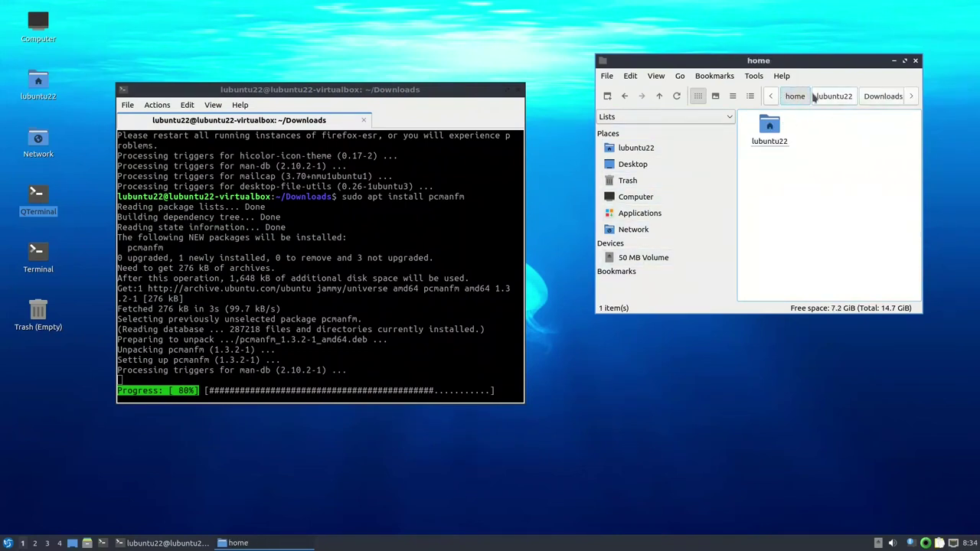
pyautogui.click(818, 96)
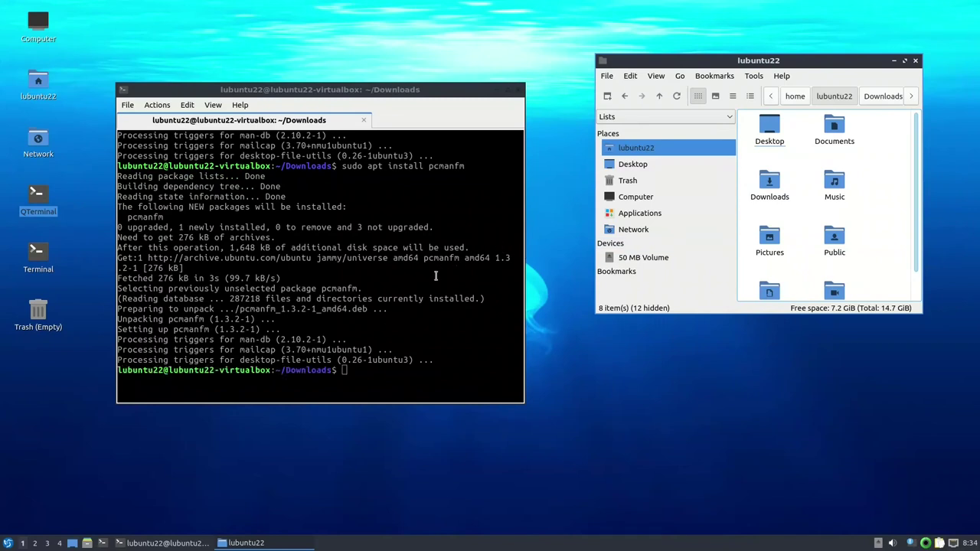
# - Launch the newly installed File Manager PCManFM and place its window directly beside the PCManFM-Qt window
pyautogui.write('pcmanfm')
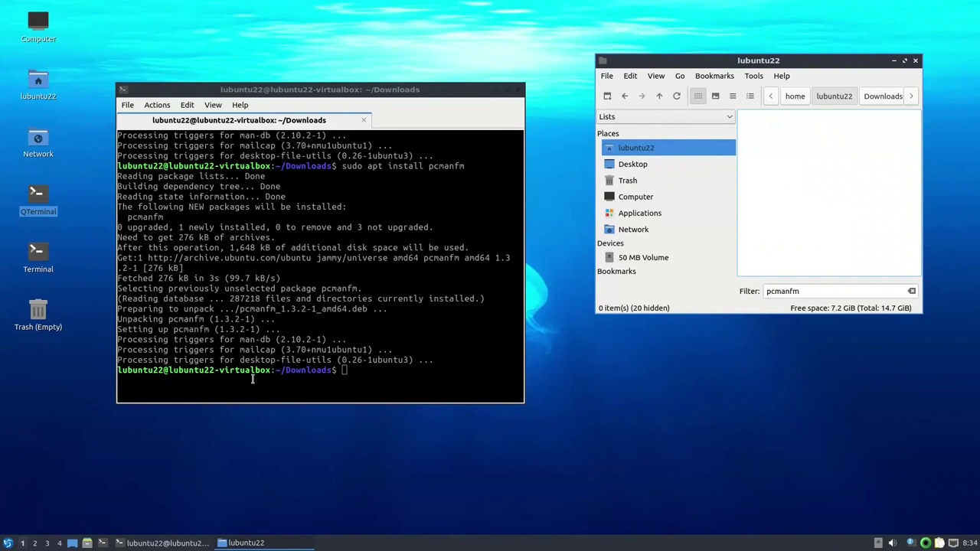
pyautogui.click(8, 543)
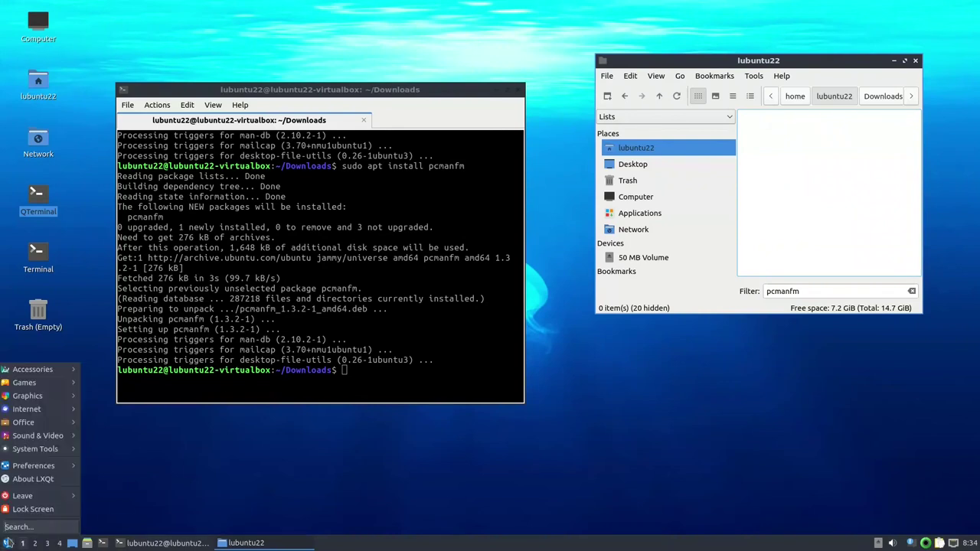
pyautogui.moveTo(52, 452)
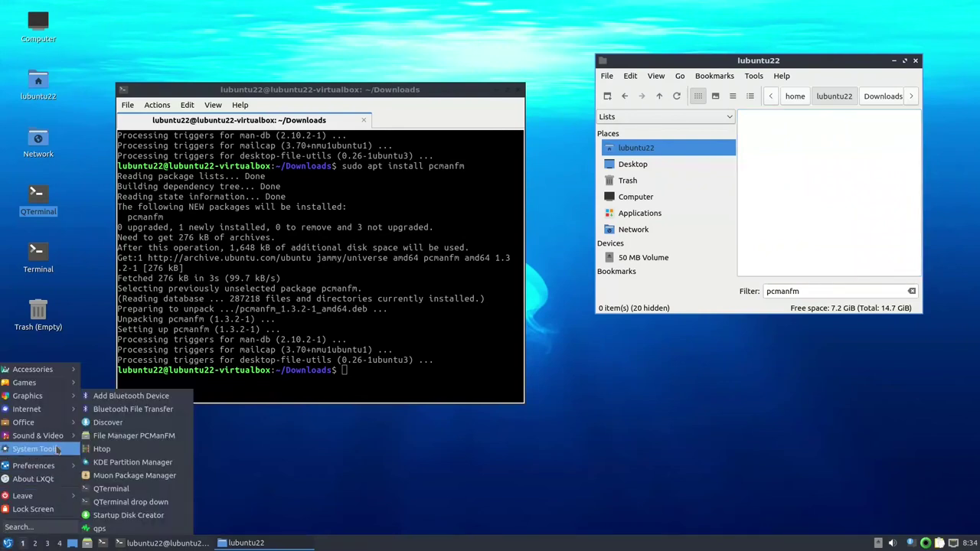
pyautogui.click(118, 440)
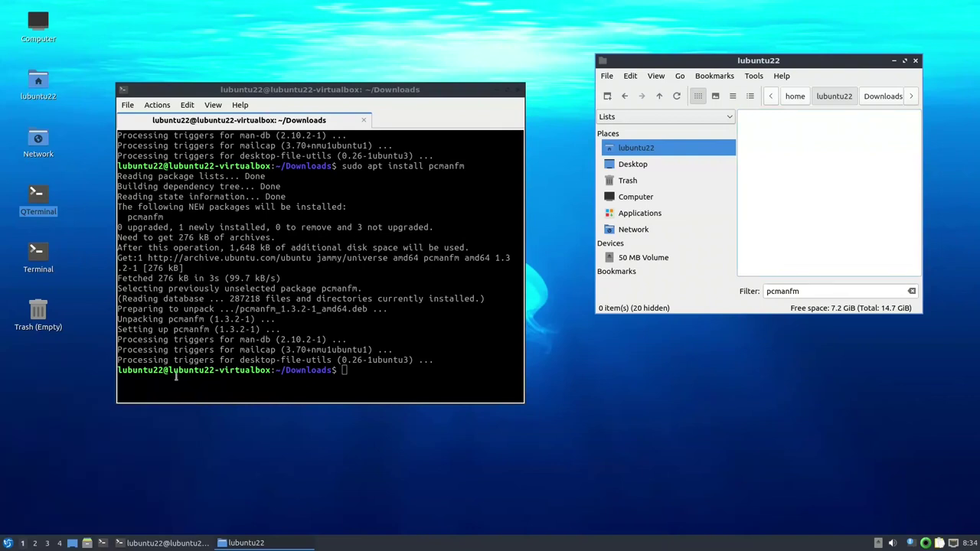
pyautogui.moveTo(643, 286); pyautogui.dragTo(379, 61)
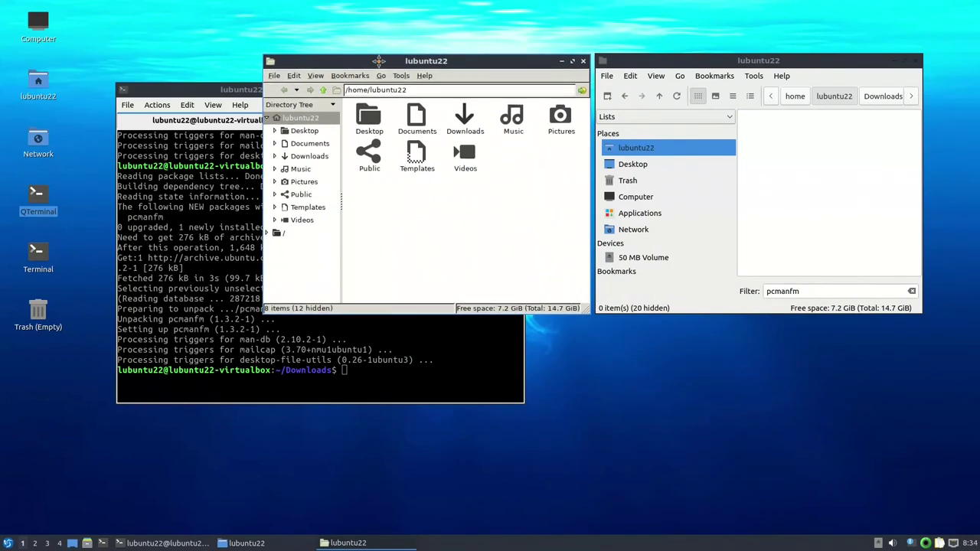
# - Clear the pcmanfm filter in the PCManFM-Qt window by reopening the home folder from its parent
pyautogui.click(830, 103)
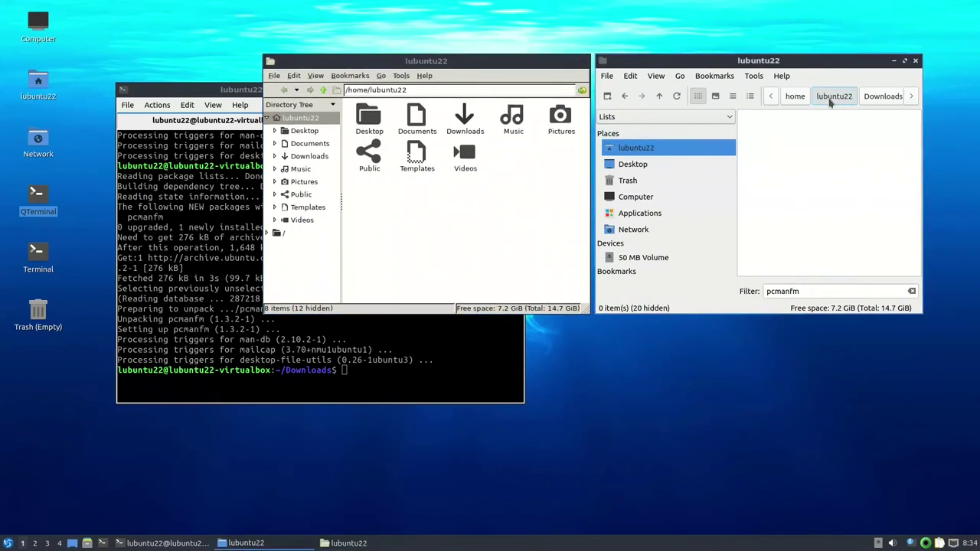
pyautogui.click(794, 97)
pyautogui.click(833, 98)
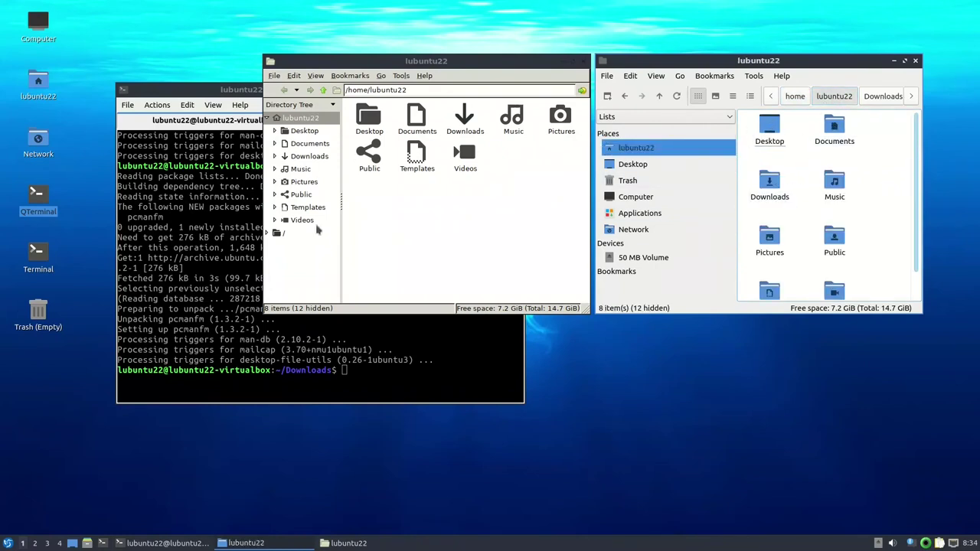
# - Move the terminal away from the file managers and minimize it
pyautogui.click(222, 90)
pyautogui.moveTo(358, 92); pyautogui.dragTo(269, 186)
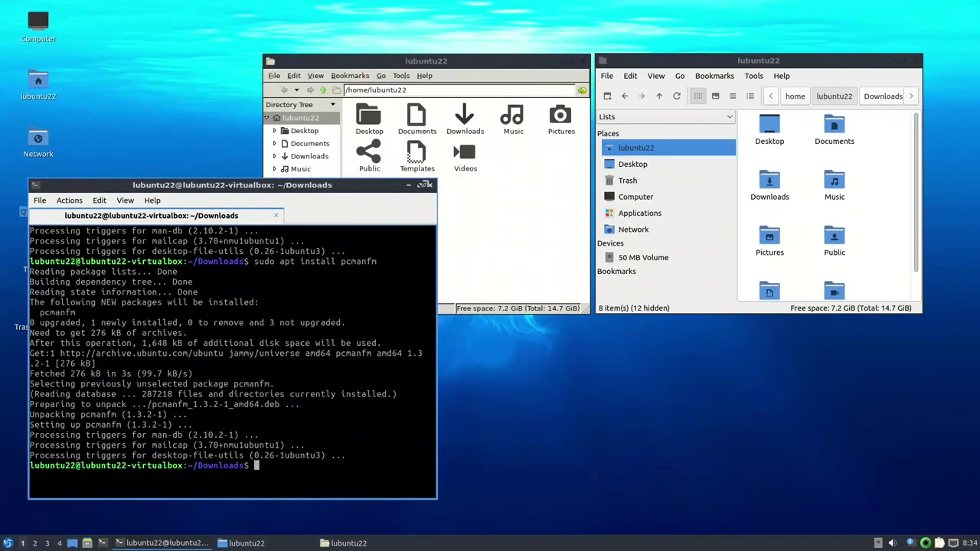
pyautogui.click(409, 187)
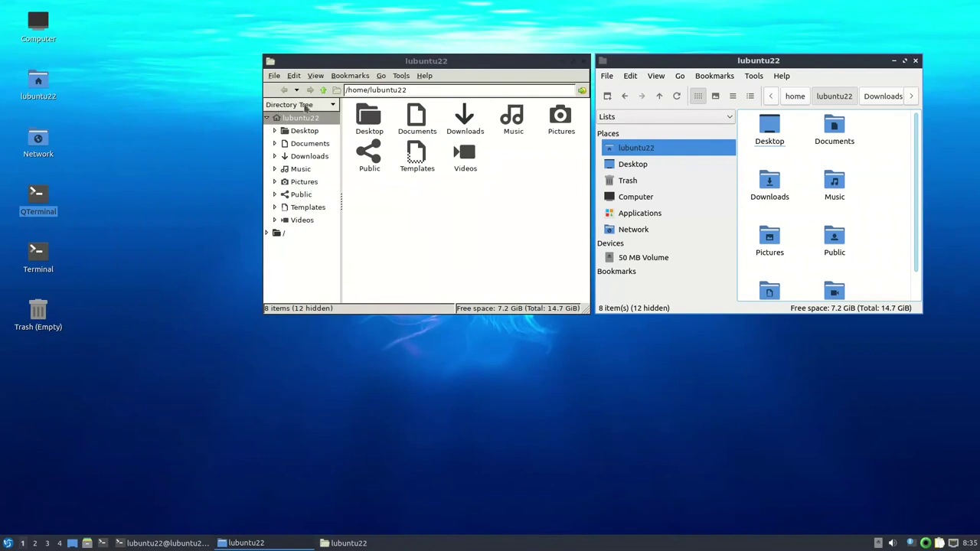
# - Switch the PCManFM-Qt side pane to the Directory Tree view to compare it with PCManFM's
pyautogui.click(649, 118)
pyautogui.click(633, 143)
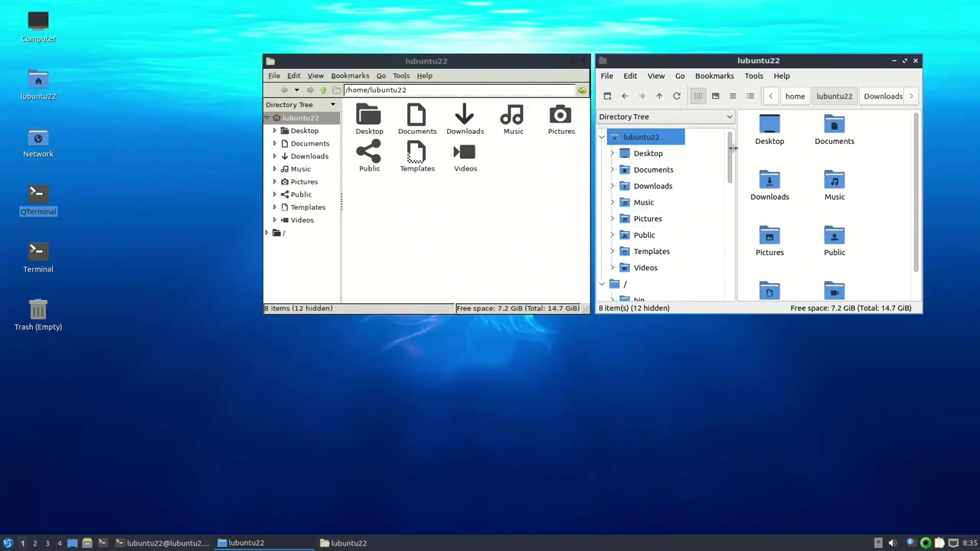
pyautogui.moveTo(728, 159); pyautogui.dragTo(729, 134)
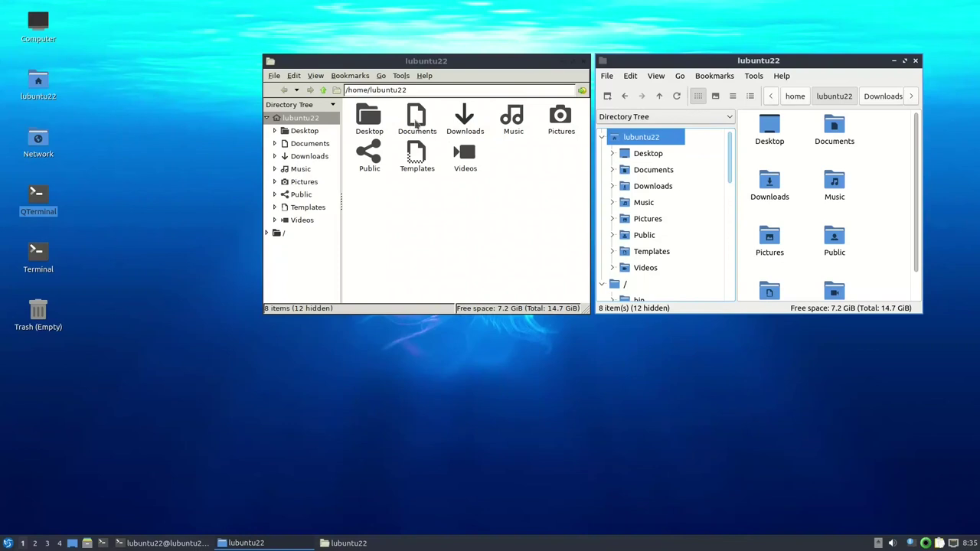
# - Show the Downloads folder in both file managers to compare them, and return PCManFM to the home folder
pyautogui.doubleClick(465, 125)
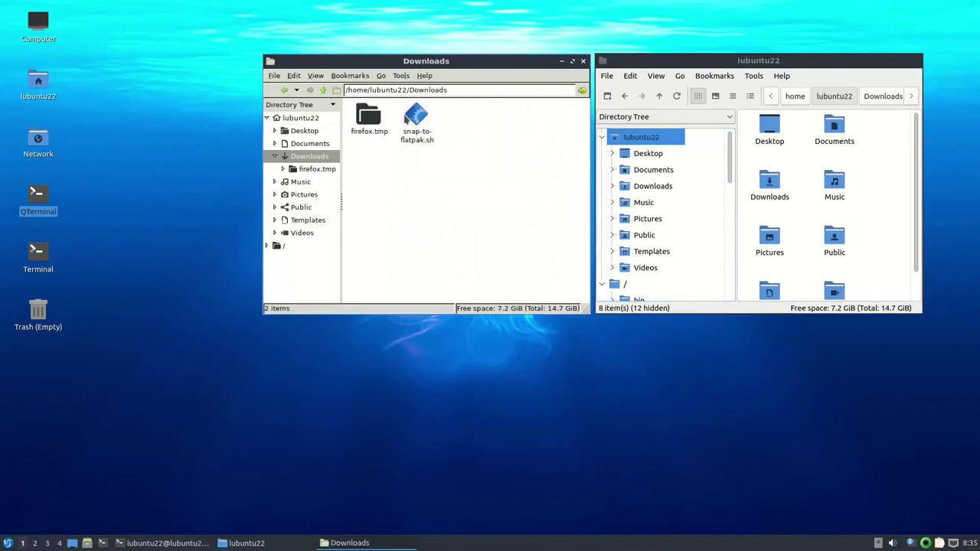
pyautogui.click(893, 96)
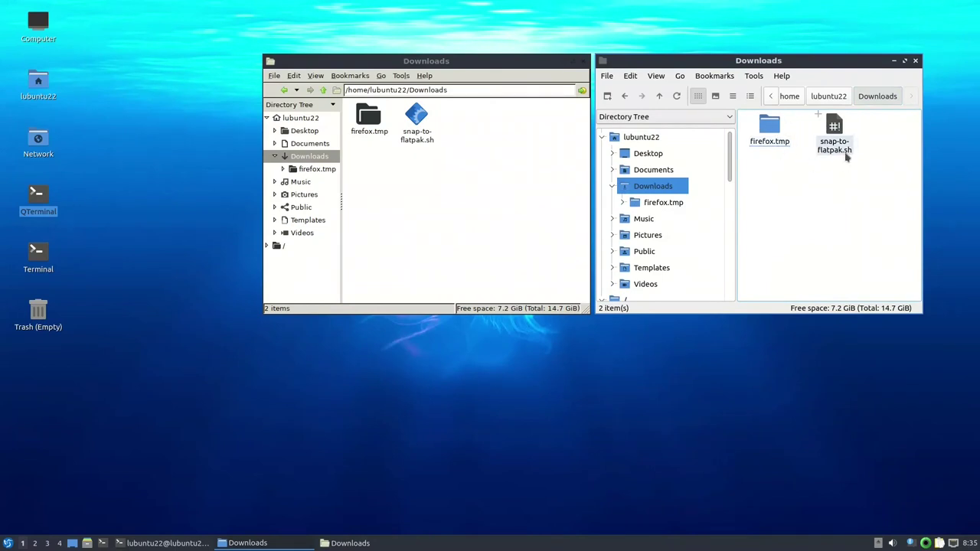
pyautogui.click(323, 89)
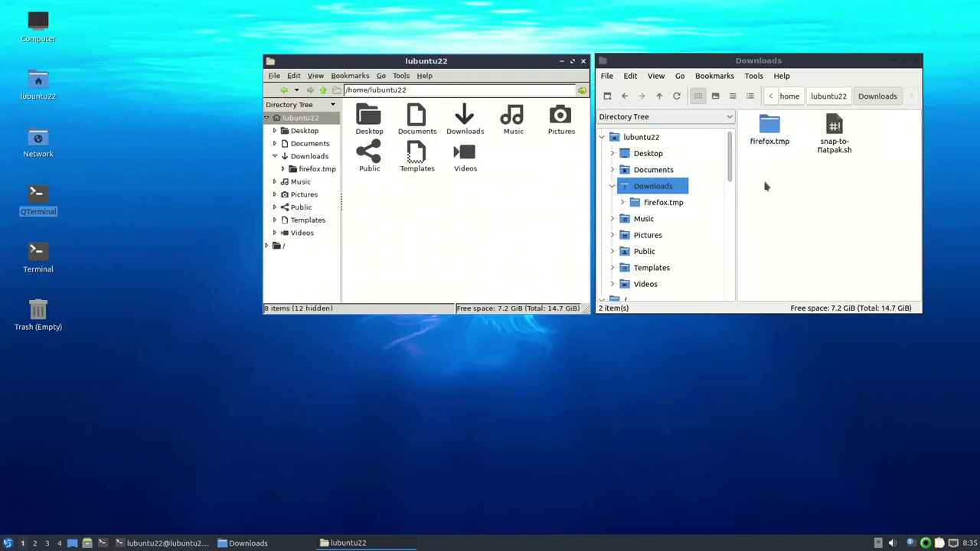
# - Set the side pane to Lists in PCManFM-Qt and to Places in PCManFM
pyautogui.click(645, 117)
pyautogui.click(607, 131)
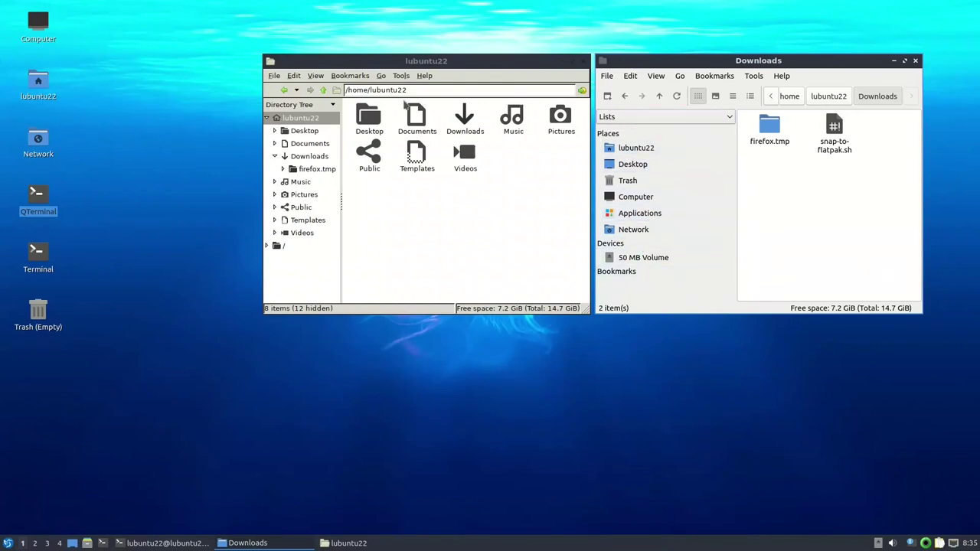
pyautogui.click(311, 106)
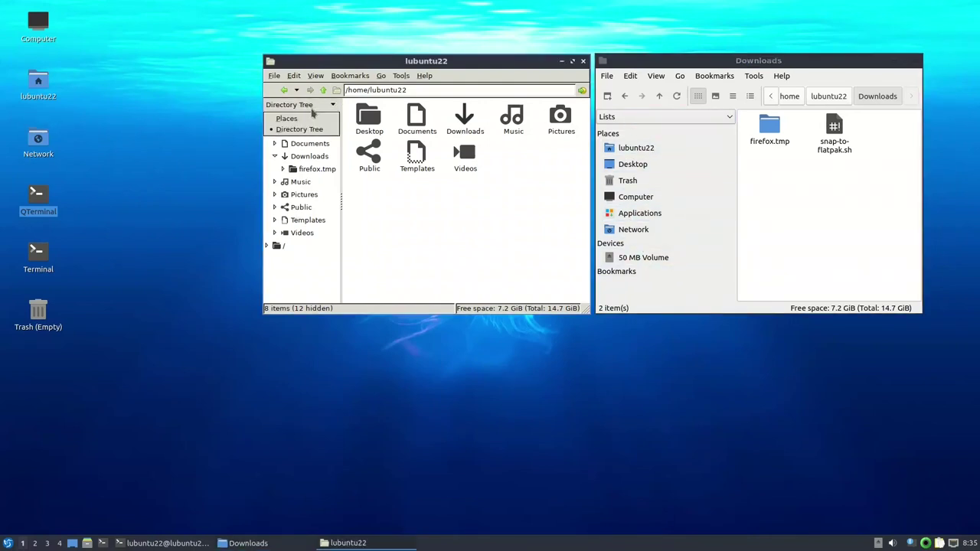
pyautogui.click(306, 119)
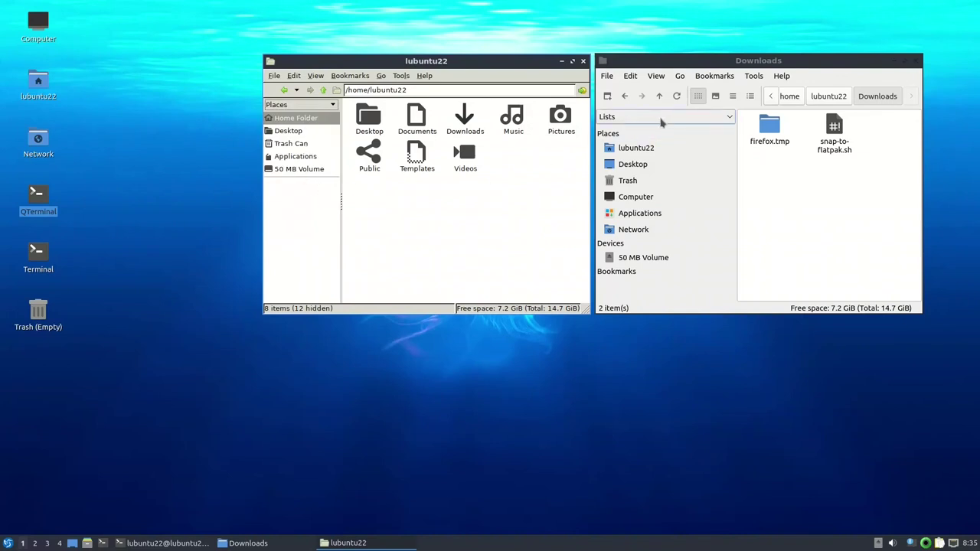
pyautogui.click(308, 105)
pyautogui.click(287, 118)
# - Close both file manager windows
pyautogui.click(916, 60)
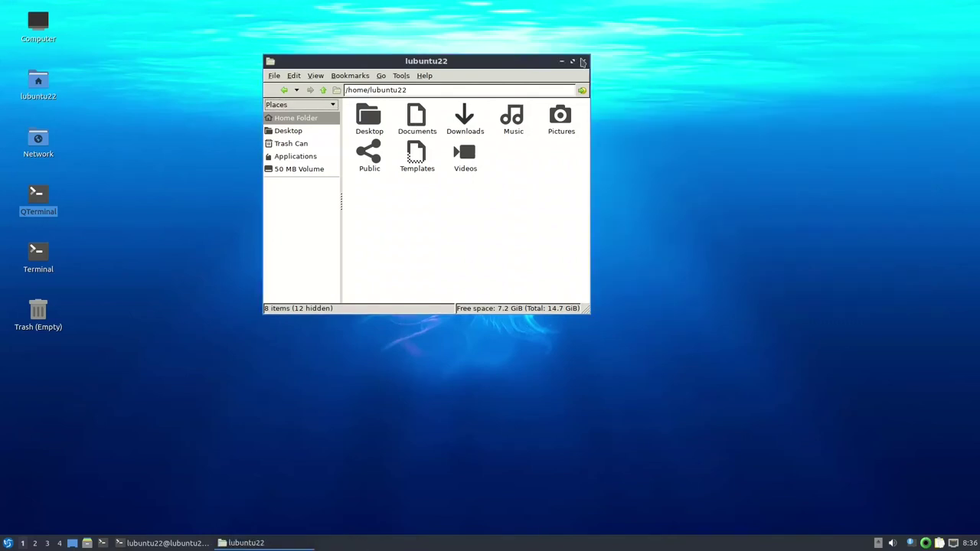
pyautogui.click(583, 61)
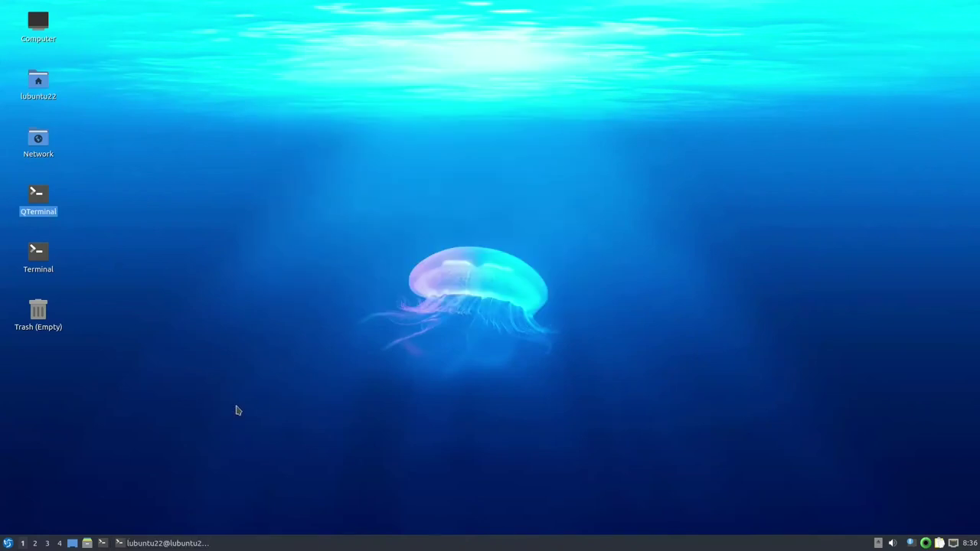
# - Look through the installed application categories, including Games, System Tools and Preferences, without launching anything
pyautogui.click(7, 544)
pyautogui.moveTo(44, 372)
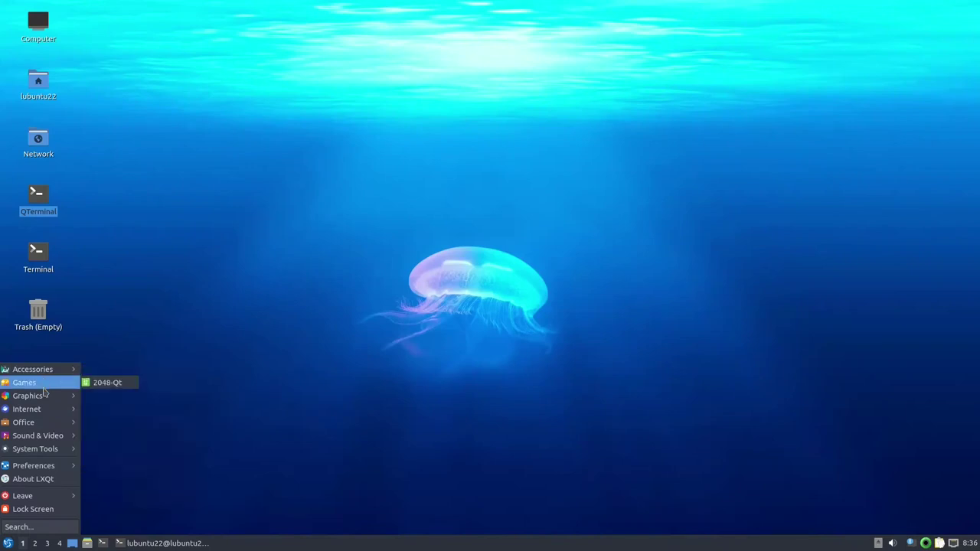
pyautogui.moveTo(44, 416)
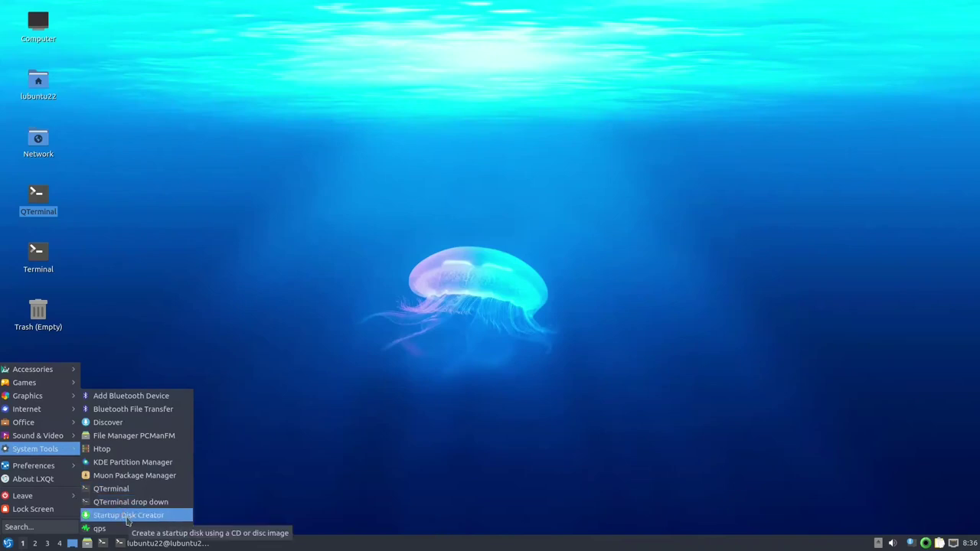
pyautogui.press('Escape')
pyautogui.press('Escape')
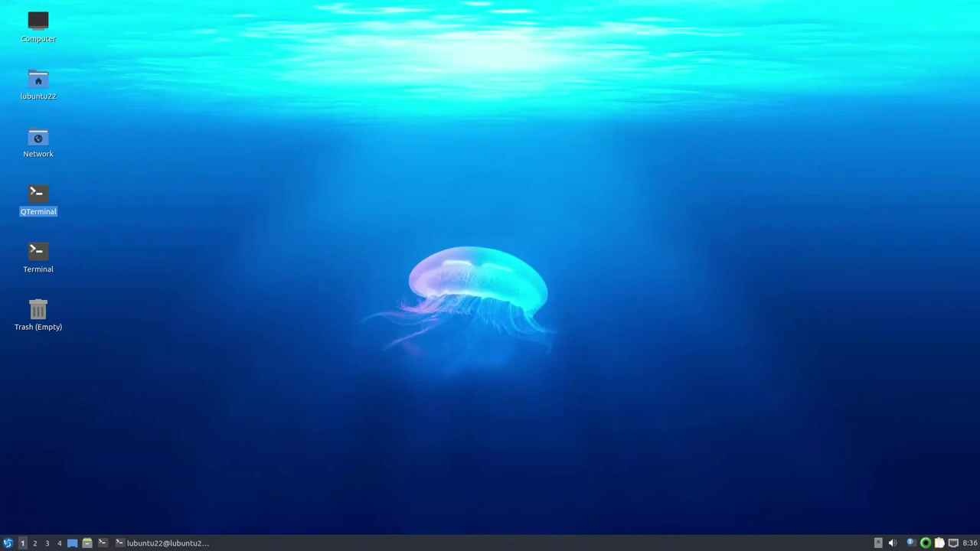
pyautogui.click(8, 543)
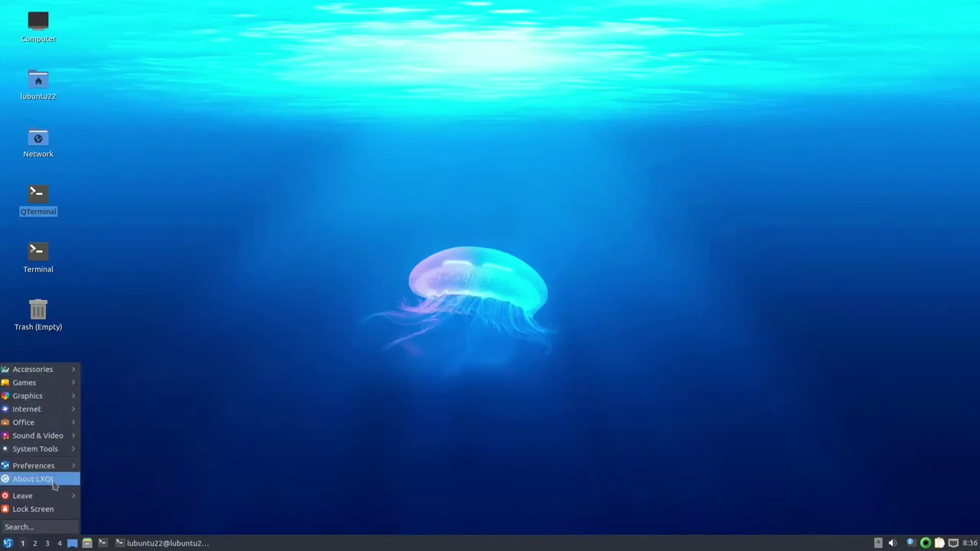
pyautogui.moveTo(56, 471)
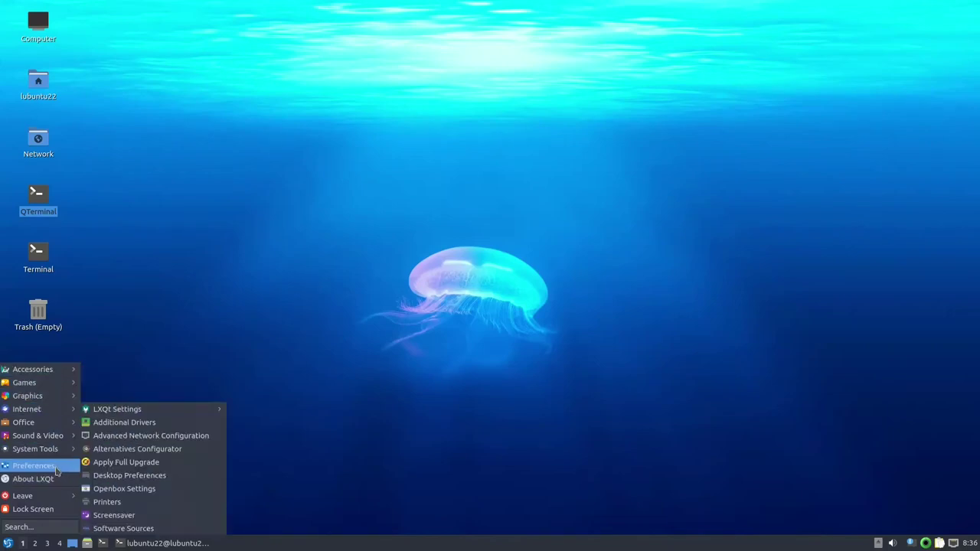
pyautogui.click(170, 348)
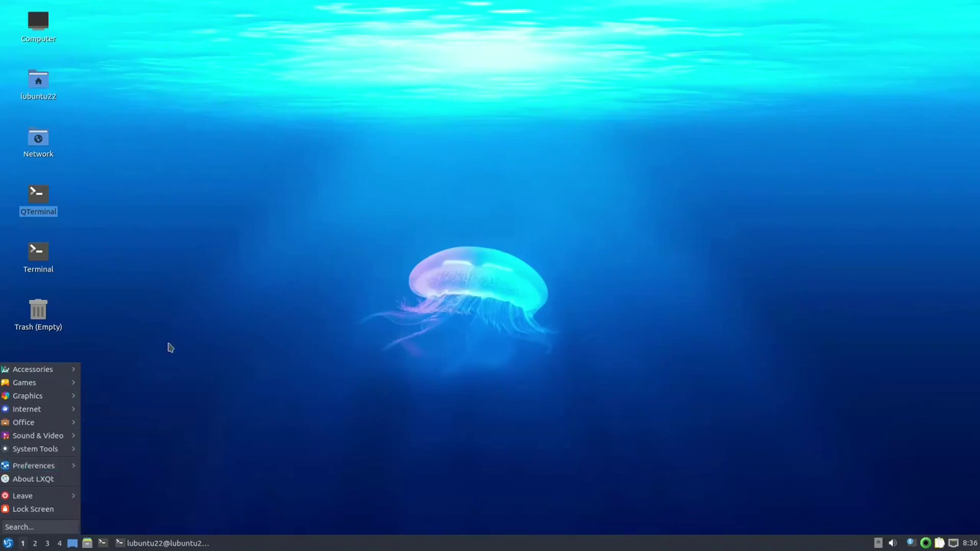